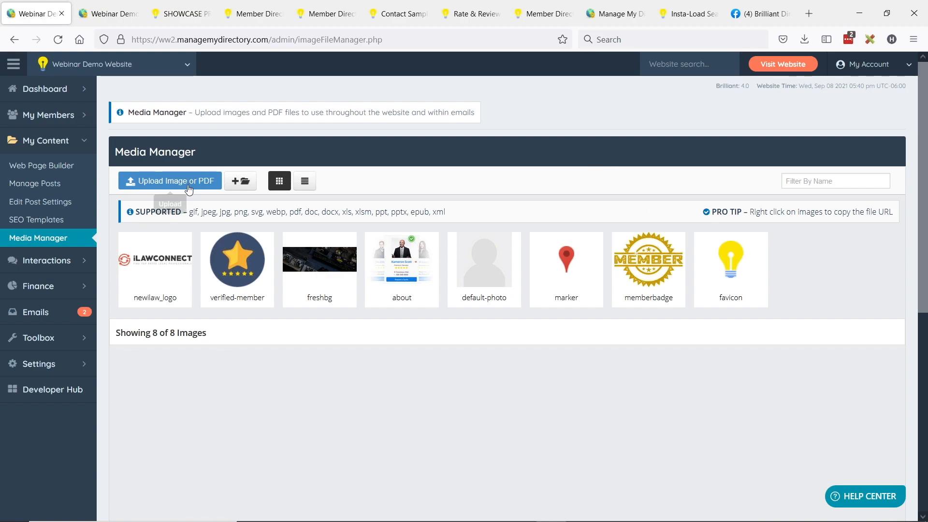
# - Upload Membership-Website-Checklist.pdf from the eBooks folder so the Media Manager lists 9 files
pyautogui.click(167, 180)
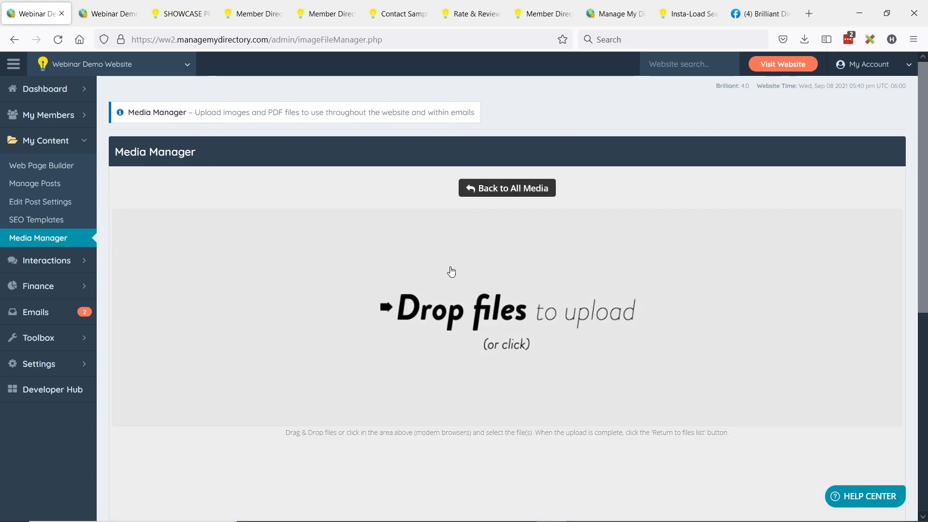
pyautogui.click(450, 268)
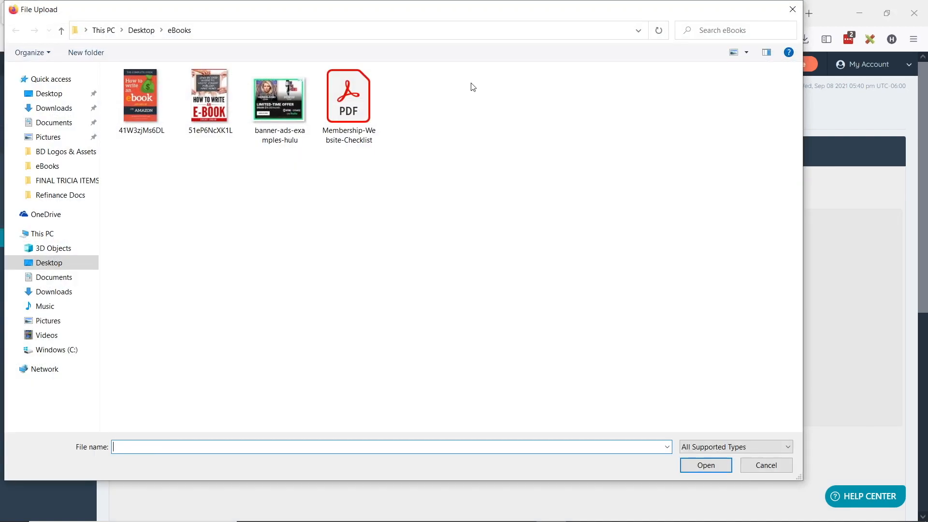
pyautogui.doubleClick(349, 124)
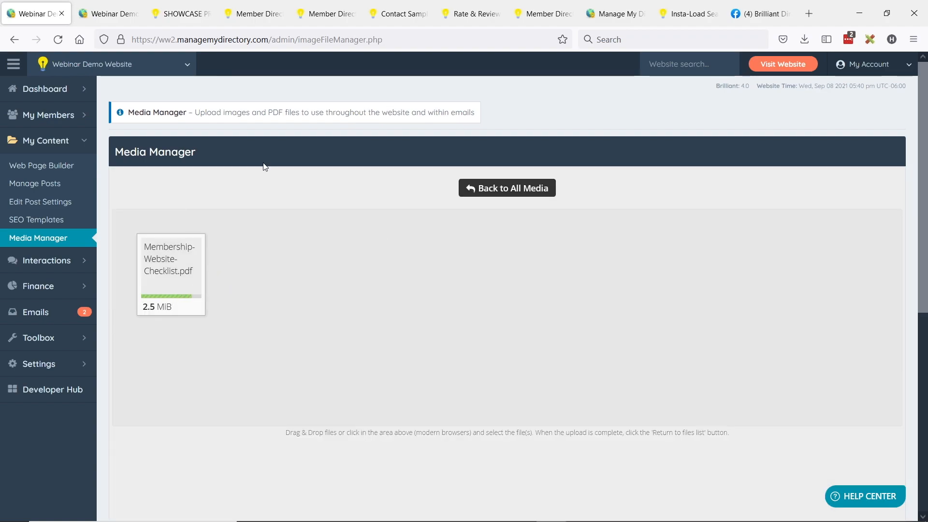
pyautogui.click(518, 197)
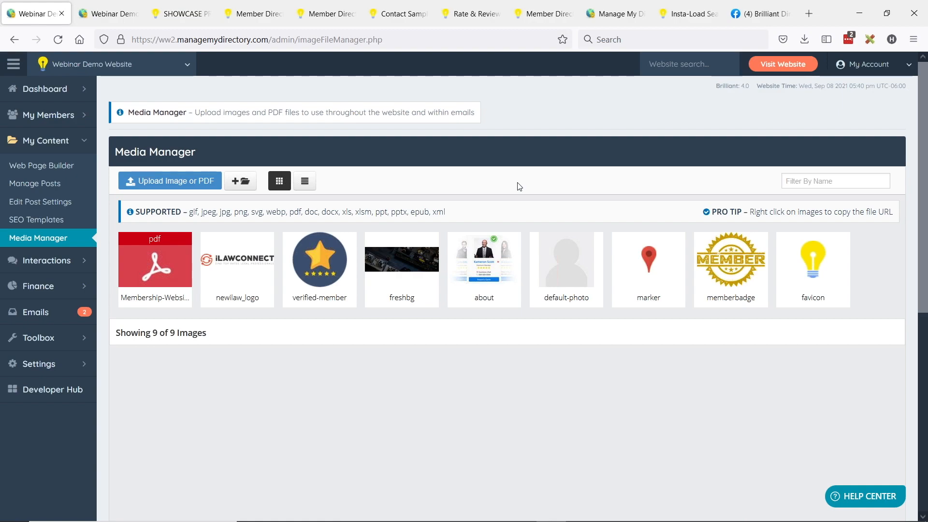
# - Copy the checklist PDF's URL from the Media Manager and paste it into a new Notepad note
pyautogui.moveTo(152, 252)
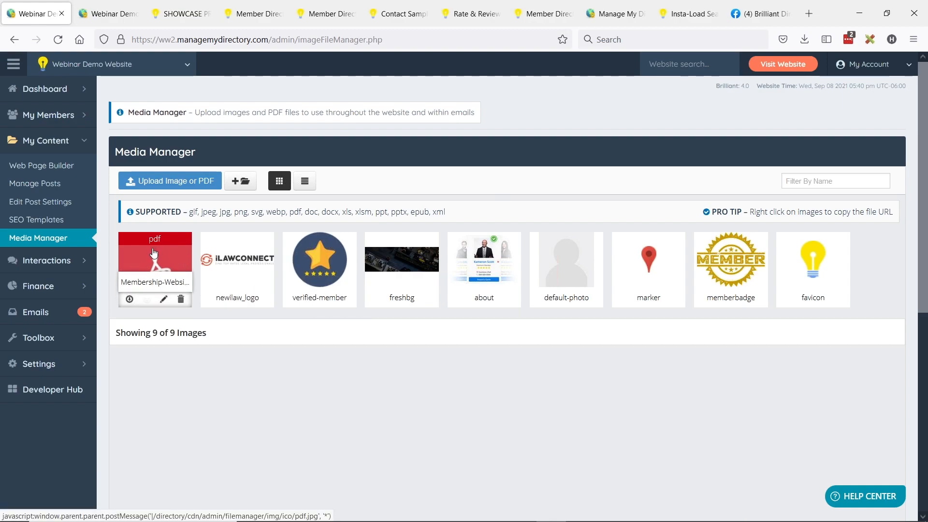
pyautogui.rightClick(153, 250)
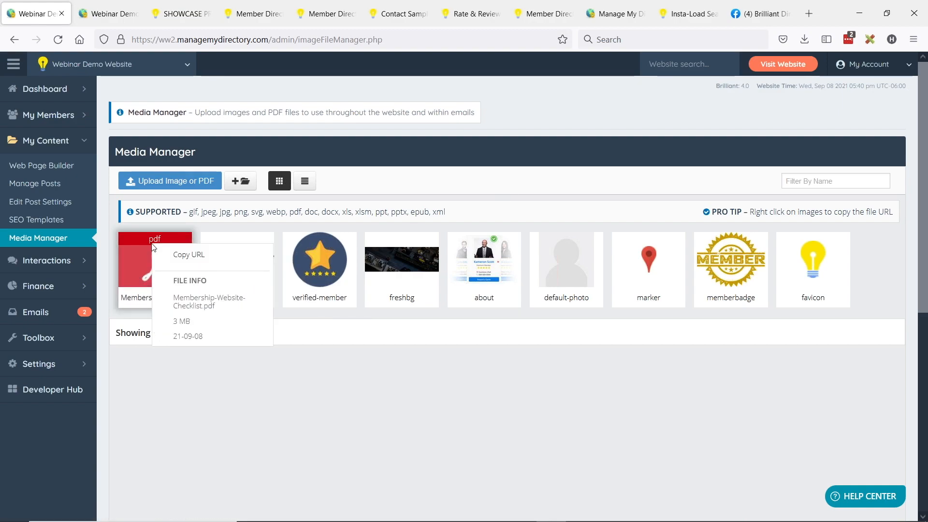
pyautogui.click(184, 256)
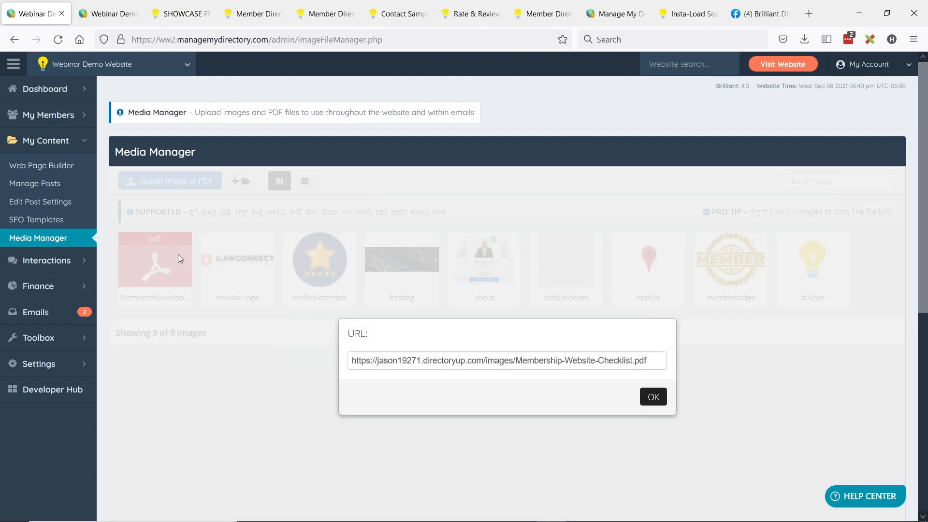
pyautogui.doubleClick(600, 360)
pyautogui.tripleClick(491, 360)
pyautogui.hotkey('ctrl', 'c')
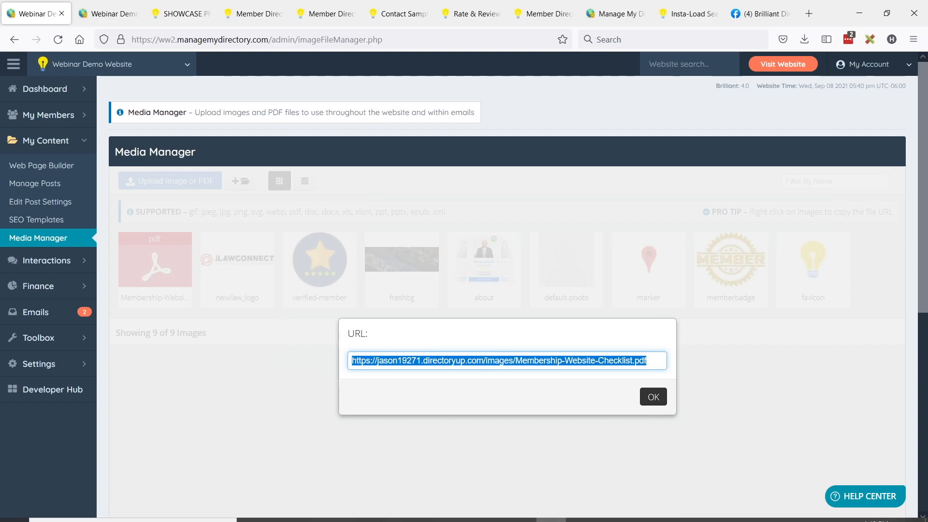
pyautogui.click(431, 514)
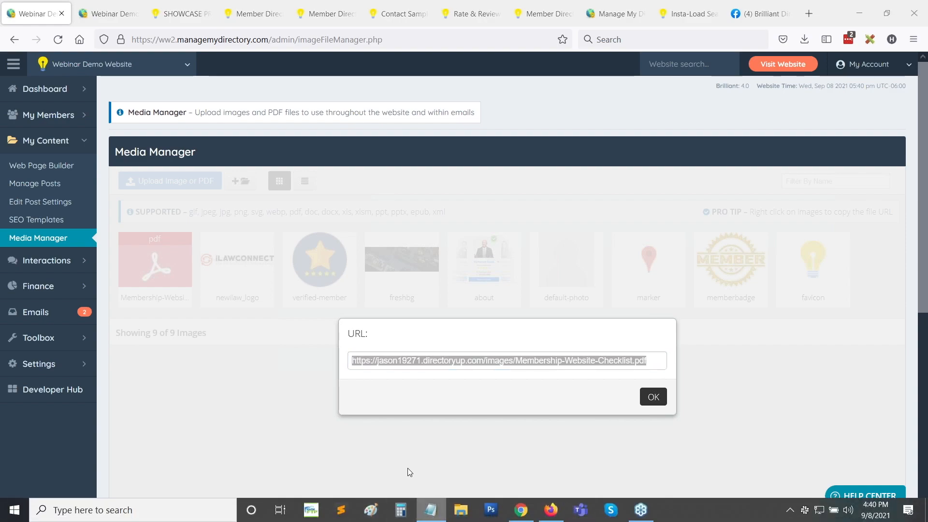
pyautogui.hotkey('ctrl', 'v')
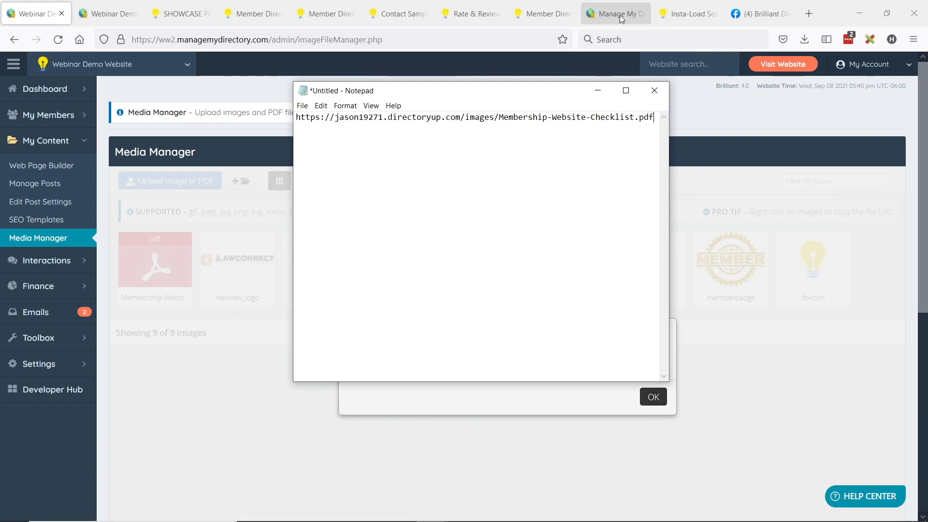
# - Load the pasted checklist PDF URL in another Firefox tab and scroll through the PDF
pyautogui.click(200, 21)
pyautogui.click(217, 39)
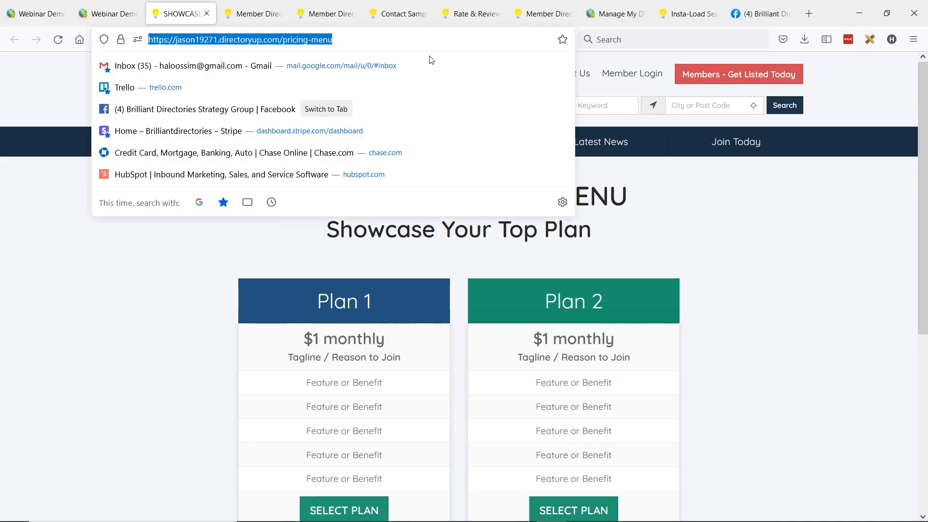
pyautogui.hotkey('ctrl', 'v')
pyautogui.press('Return')
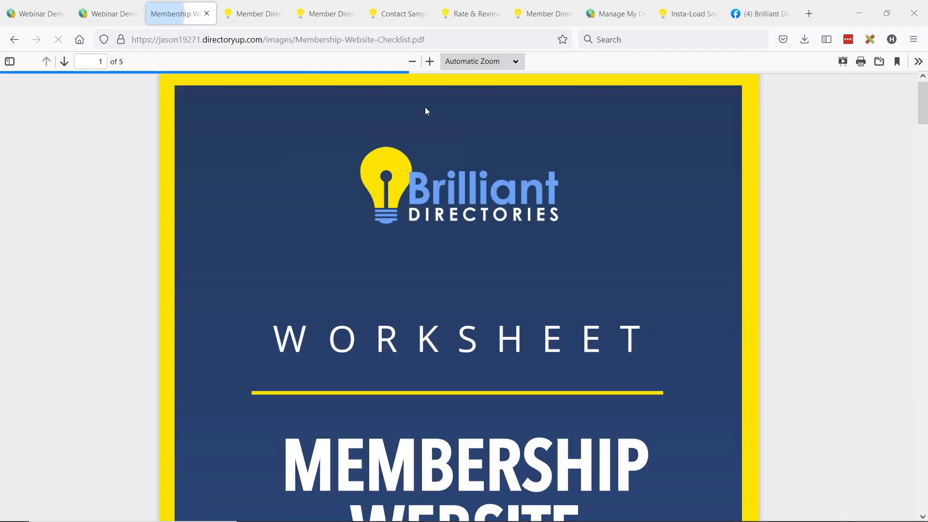
pyautogui.scroll(-3, 491, 240)
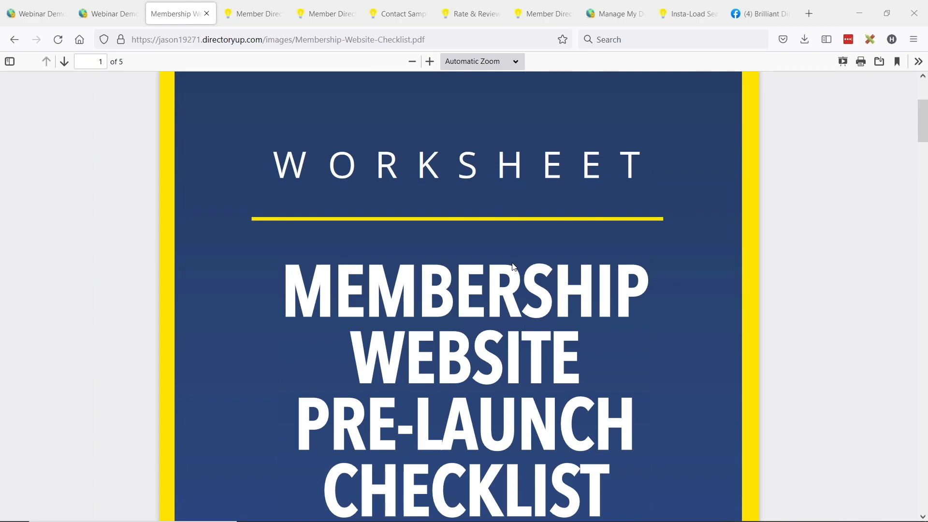
pyautogui.scroll(-5, 513, 267)
pyautogui.scroll(-10, 549, 264)
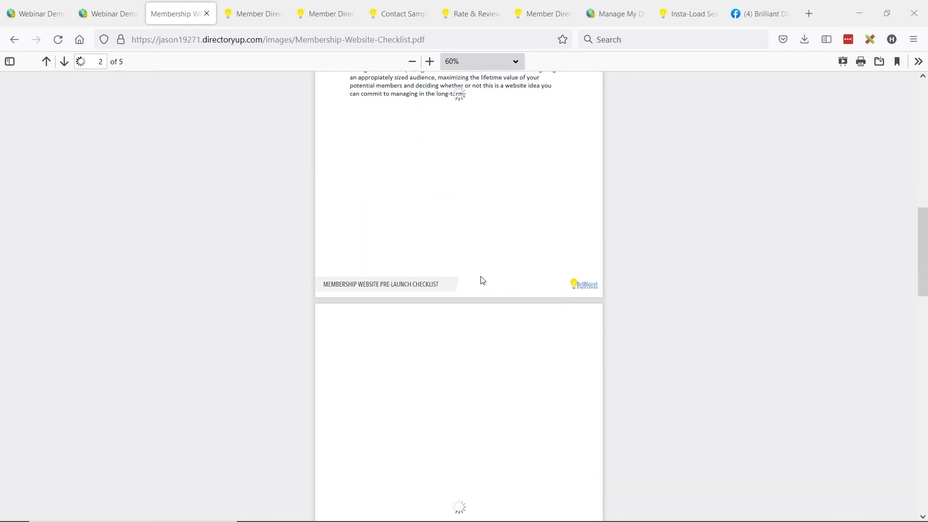
pyautogui.scroll(3, 482, 279)
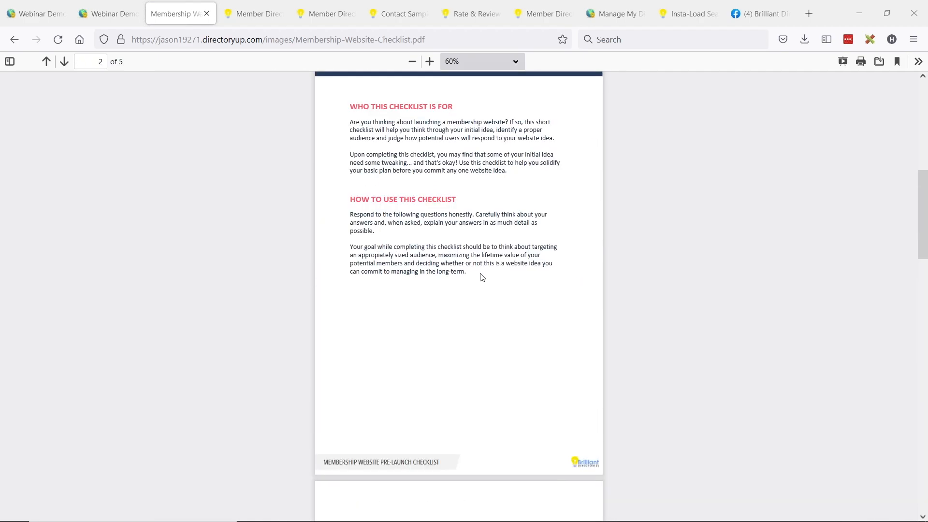
pyautogui.scroll(8, 483, 277)
# - Inspect the PDF's file path in the address bar, then return to the Media Manager tab
pyautogui.moveTo(207, 42); pyautogui.dragTo(425, 40)
pyautogui.click(285, 42)
pyautogui.moveTo(264, 40); pyautogui.dragTo(460, 50)
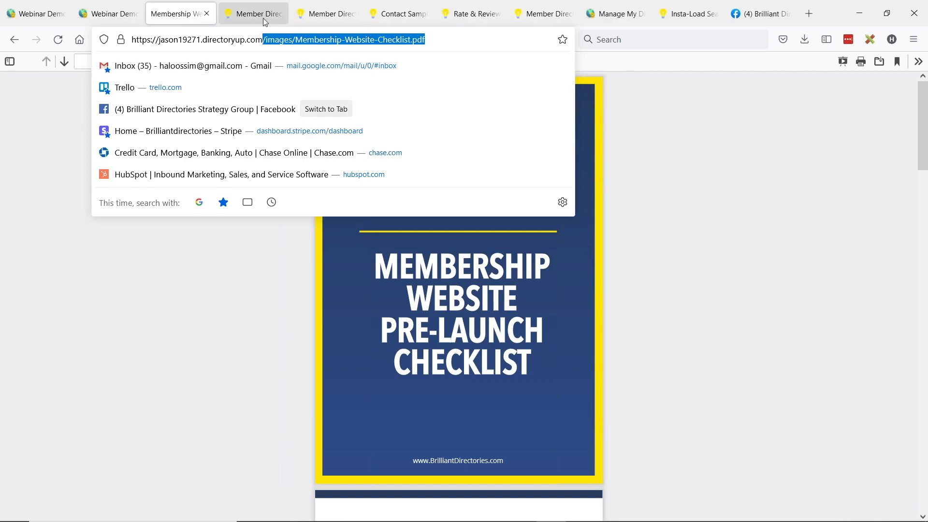
pyautogui.press('Left')
pyautogui.click(36, 13)
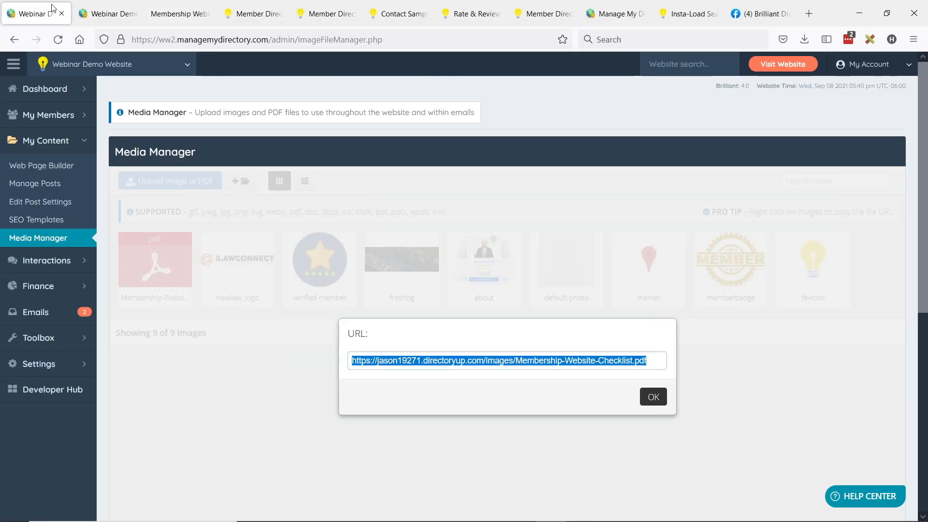
pyautogui.hotkey('alt', 'Tab')
pyautogui.hotkey('alt', 'Tab')
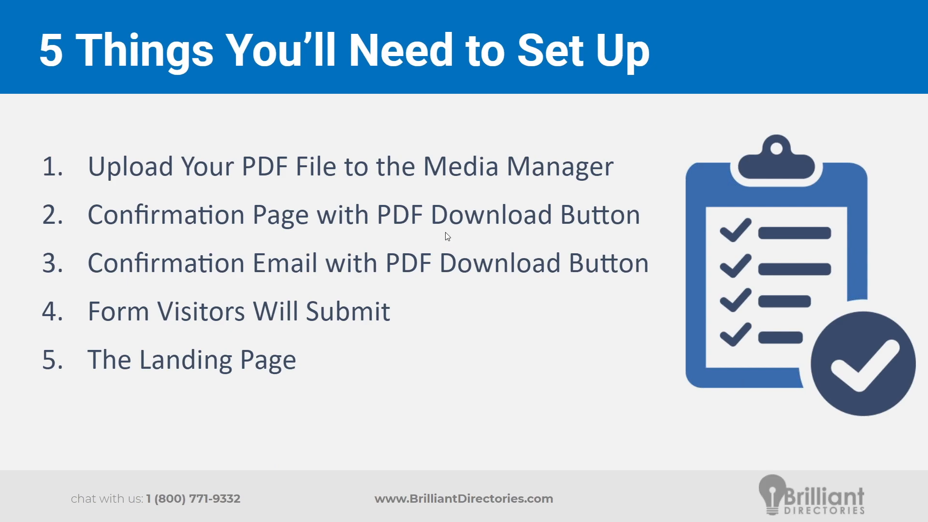
# - Leave the setup checklist slide and go back to the browser's Media Manager
pyautogui.hotkey('alt', 'Tab')
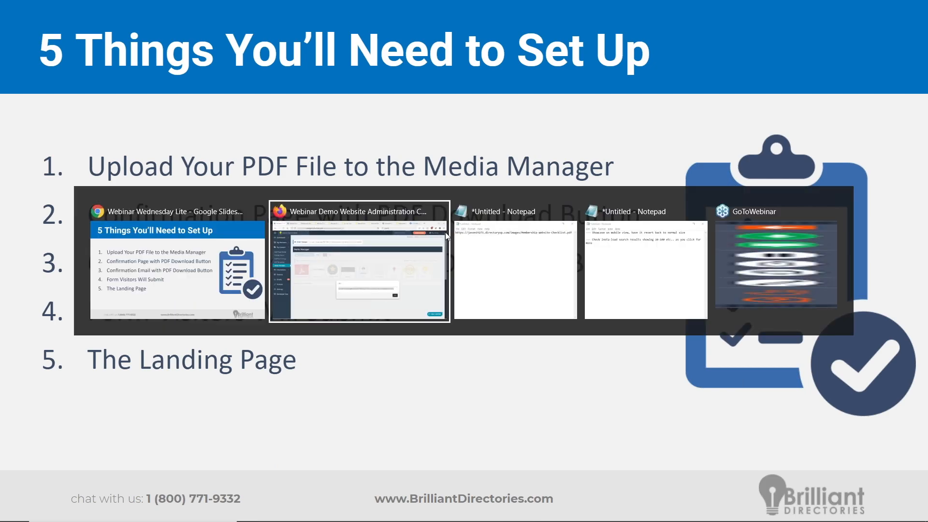
# - Create a new web page in the Web Page Builder with the URL slug 'confirmation'
pyautogui.click(654, 397)
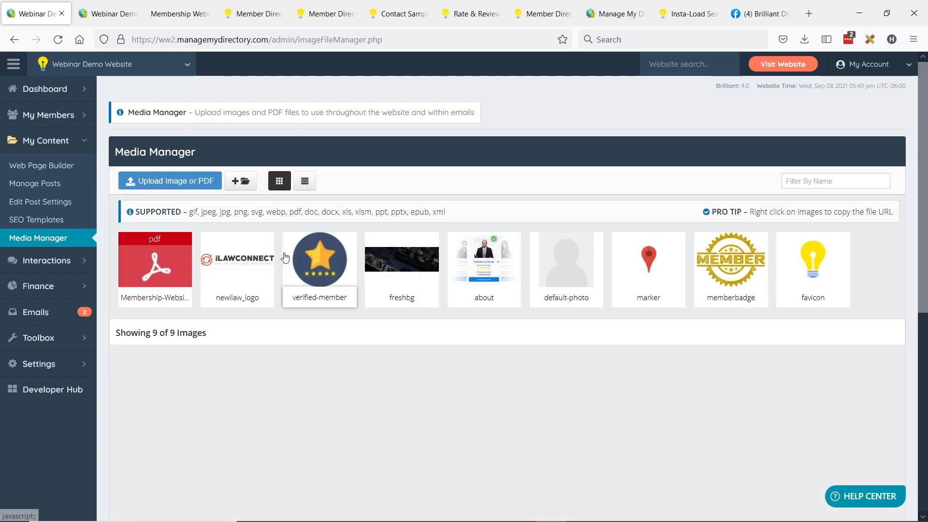
pyautogui.click(33, 167)
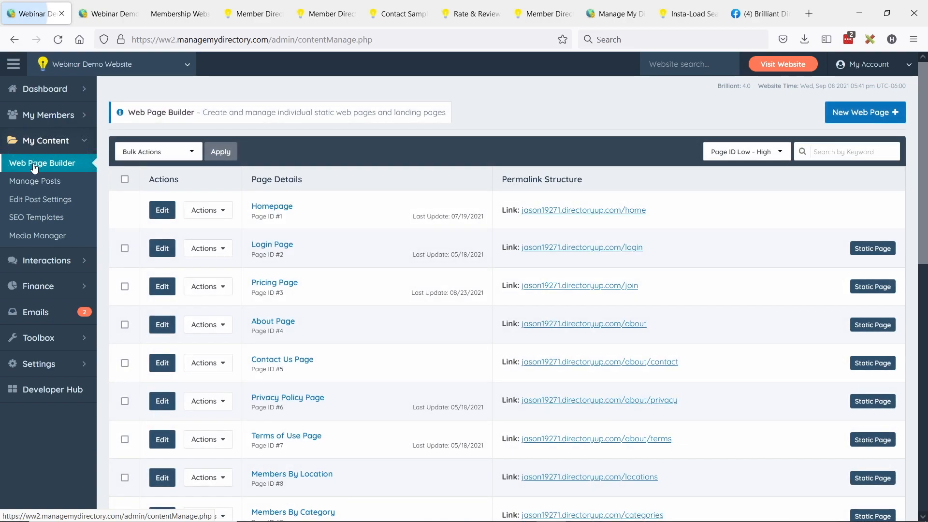
pyautogui.click(869, 120)
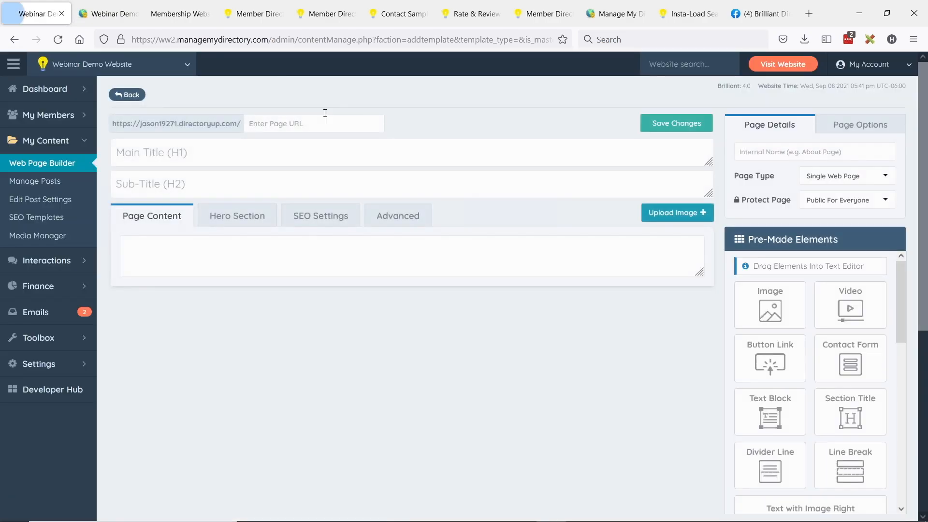
pyautogui.write('confir')
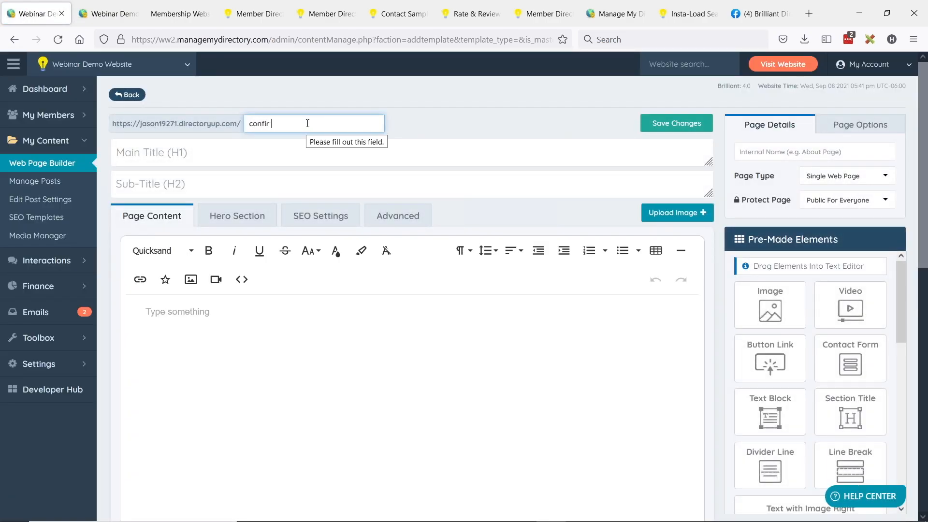
pyautogui.write('mation')
# - Enter the main title 'FORM SUBMITTED' and sub-title 'DOWNLOAD EBOOK BELOW'
pyautogui.click(181, 142)
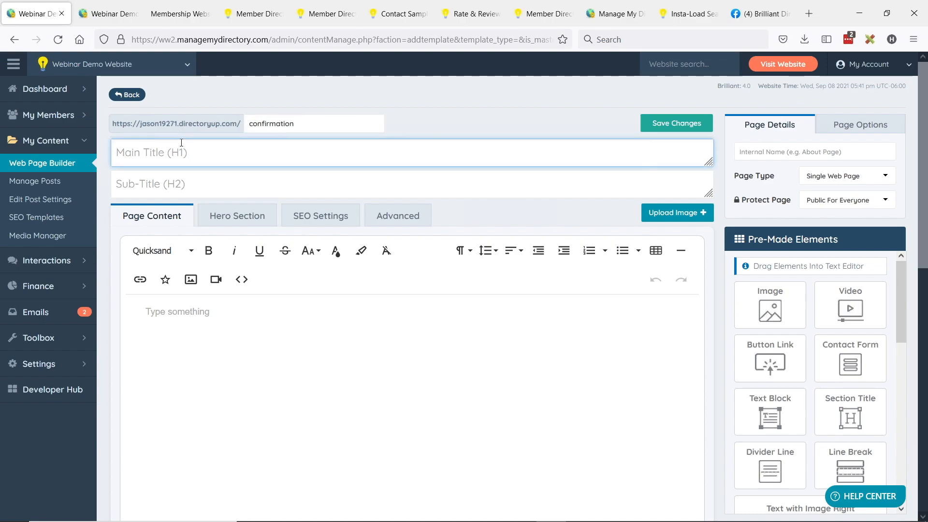
pyautogui.write('FORM SUBMITTED')
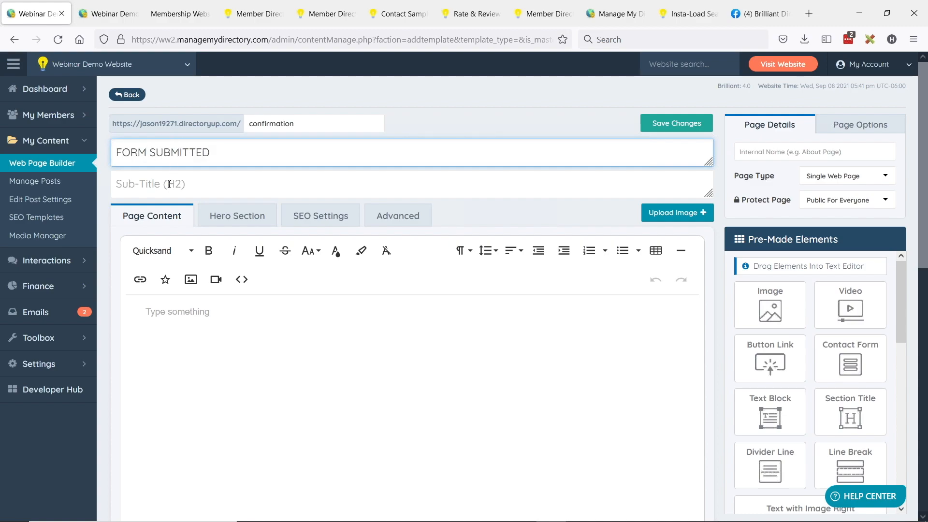
pyautogui.click(169, 184)
pyautogui.write('DOWN')
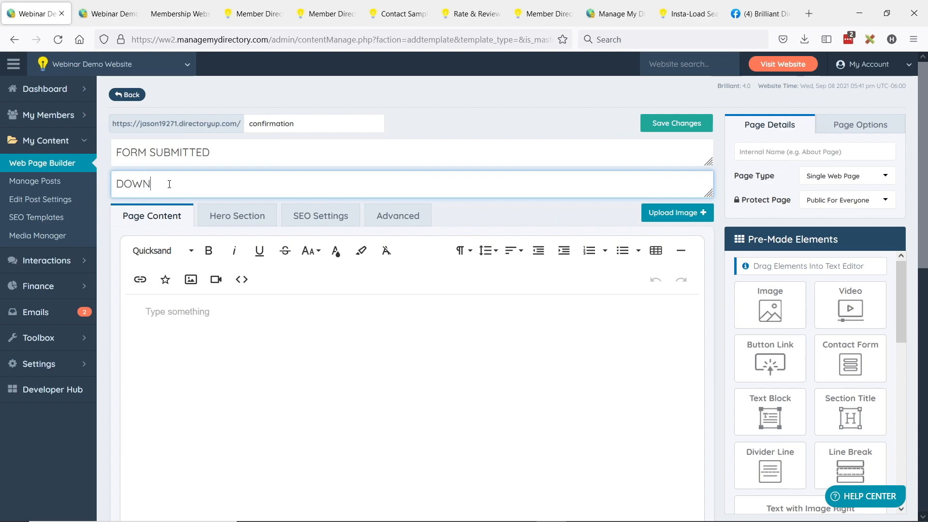
pyautogui.write('LOAD EBOOK BELOW')
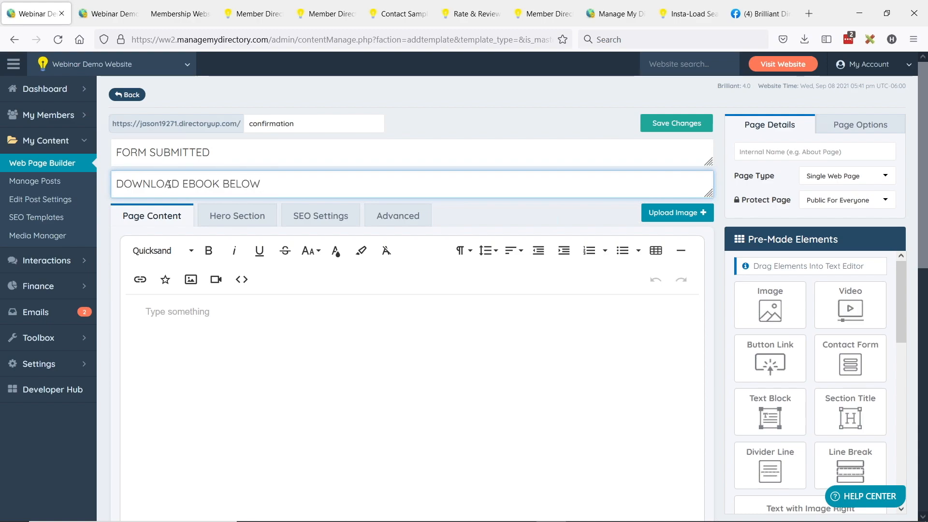
# - Enable the hero section on all devices with the freshbg photo as its image
pyautogui.click(241, 221)
pyautogui.click(181, 287)
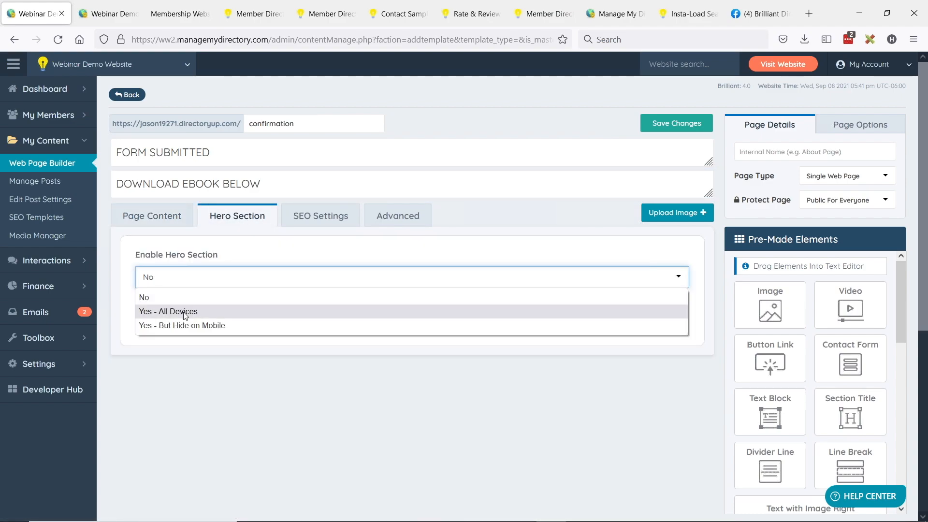
pyautogui.click(184, 311)
pyautogui.scroll(-3, 184, 312)
pyautogui.click(216, 298)
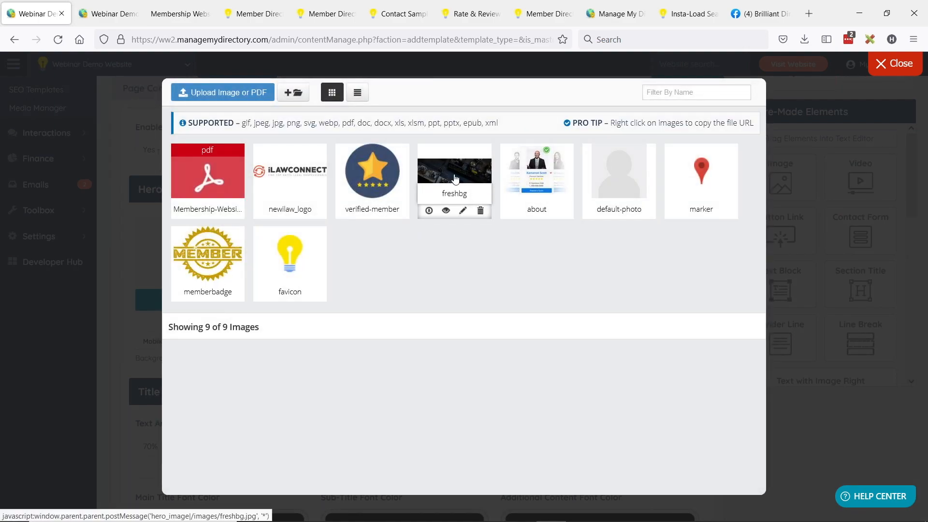
pyautogui.click(455, 179)
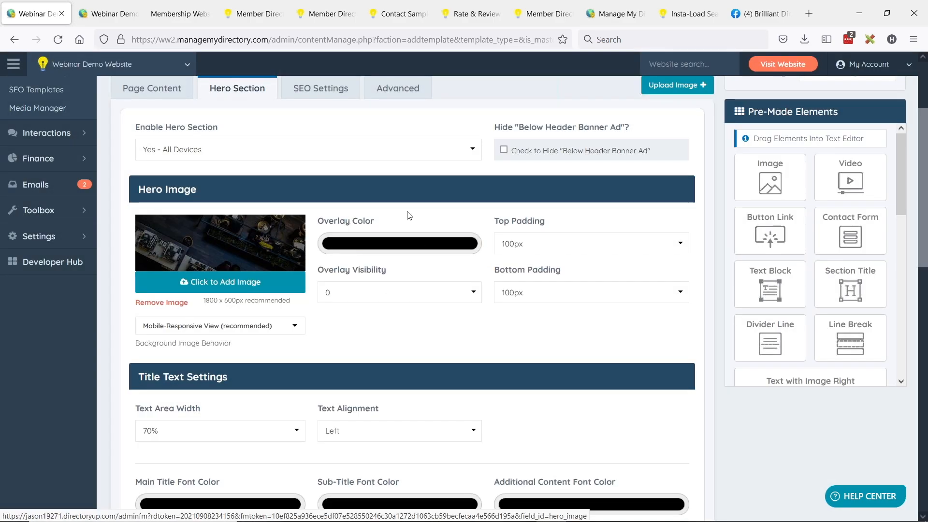
# - Set the hero main title and sub-title font colours to white
pyautogui.scroll(-2, 409, 215)
pyautogui.scroll(-3, 410, 215)
pyautogui.click(203, 312)
pyautogui.moveTo(179, 346); pyautogui.dragTo(160, 322)
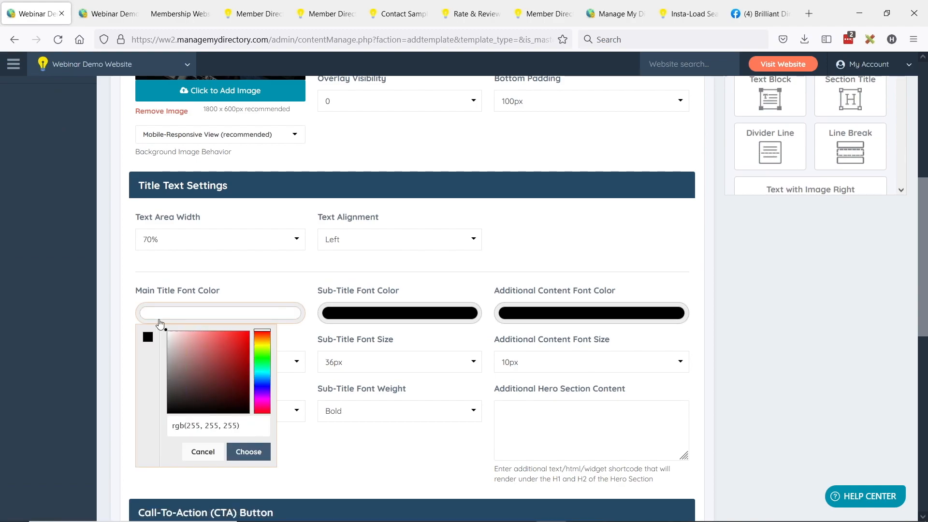
pyautogui.click(354, 318)
pyautogui.moveTo(387, 373); pyautogui.dragTo(346, 330)
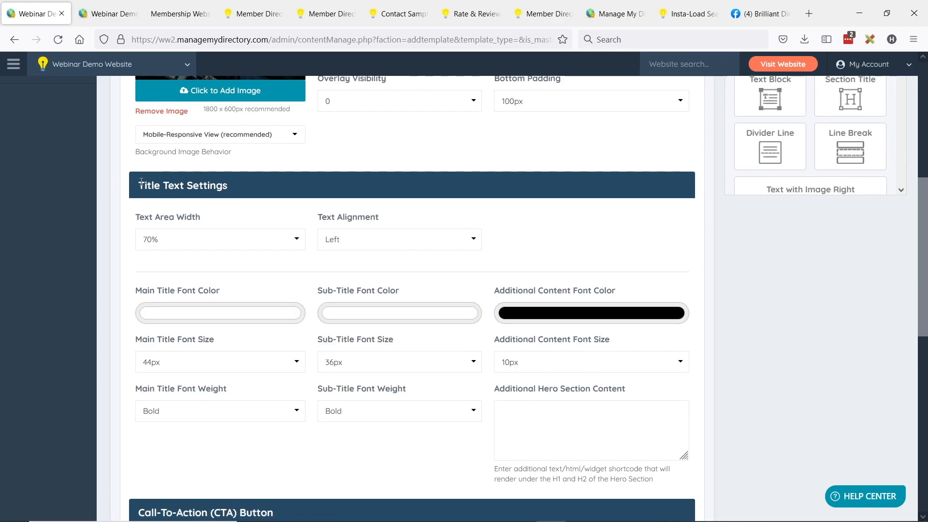
pyautogui.scroll(6, 328, 248)
pyautogui.moveTo(117, 150); pyautogui.dragTo(213, 159)
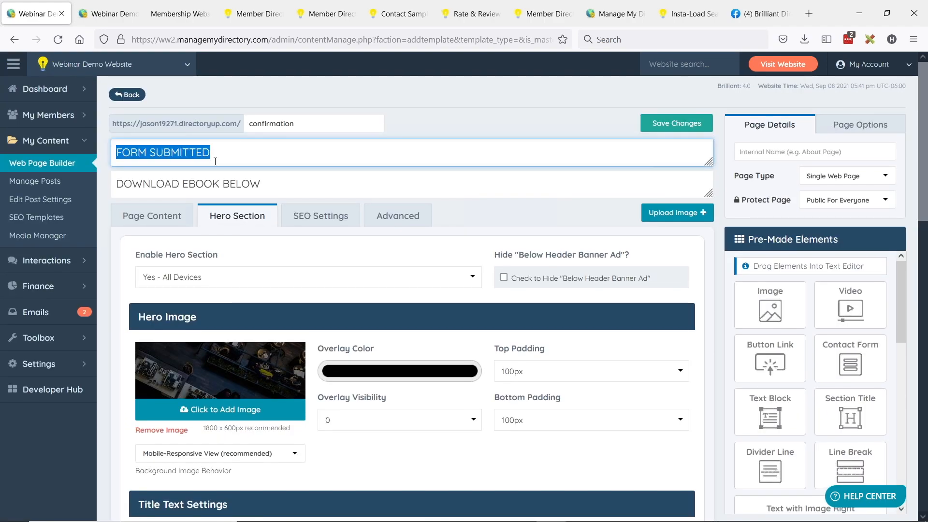
pyautogui.moveTo(132, 185); pyautogui.dragTo(331, 202)
pyautogui.scroll(-3, 331, 202)
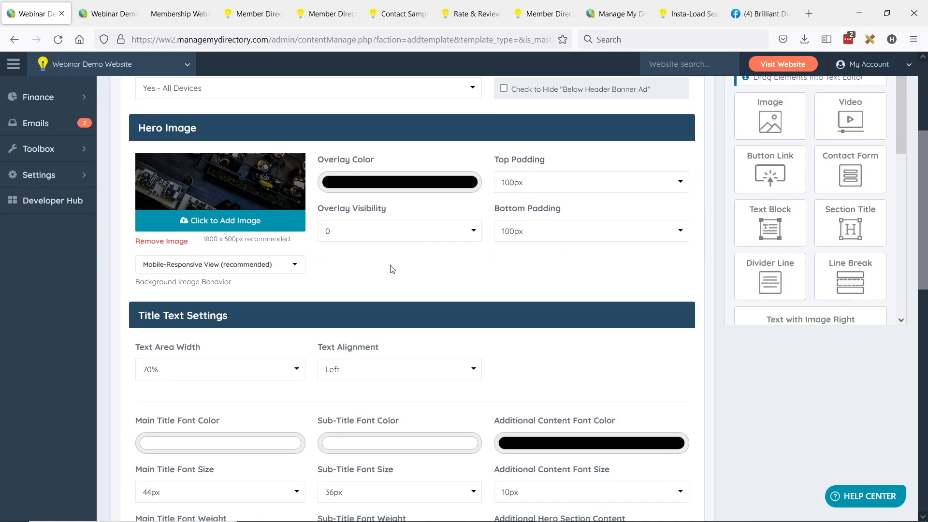
pyautogui.scroll(4, 379, 261)
pyautogui.click(164, 215)
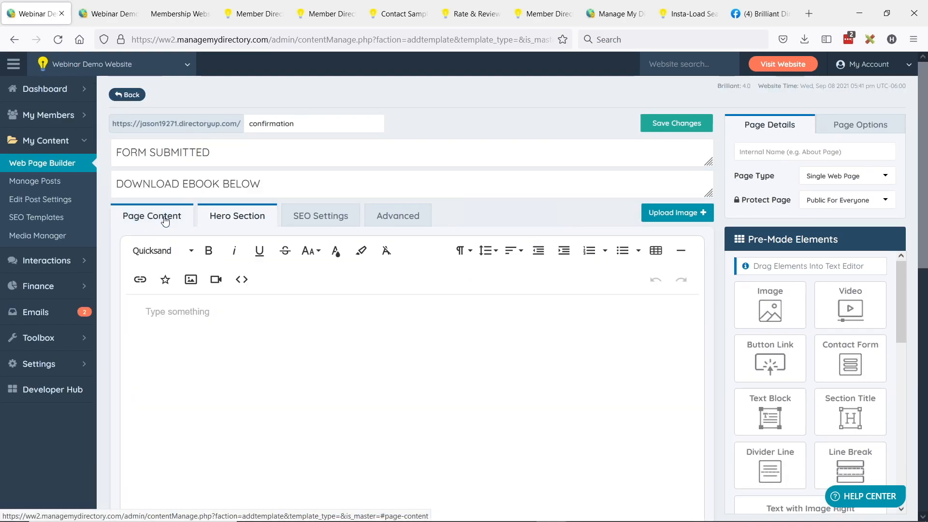
# - Drag a Button Link element into the confirmation page's body content
pyautogui.click(239, 220)
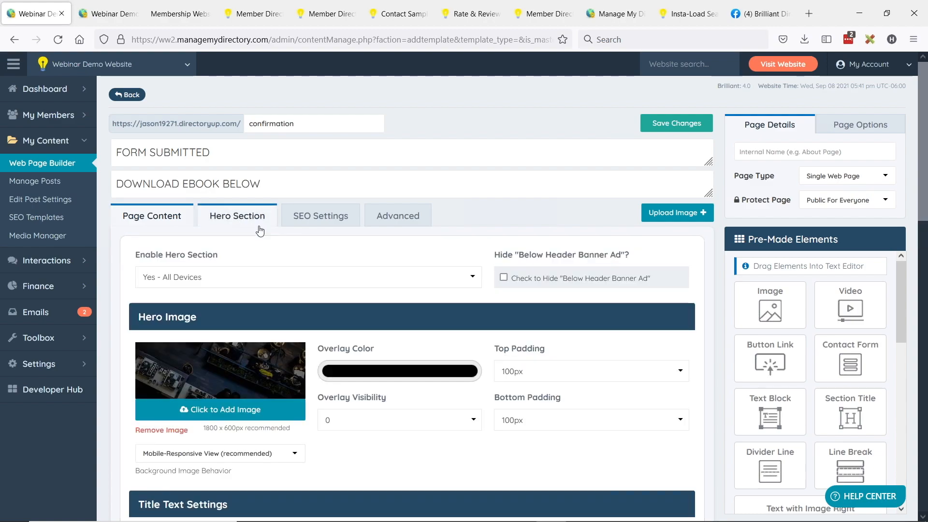
pyautogui.scroll(-3, 317, 327)
pyautogui.scroll(3, 406, 312)
pyautogui.click(186, 220)
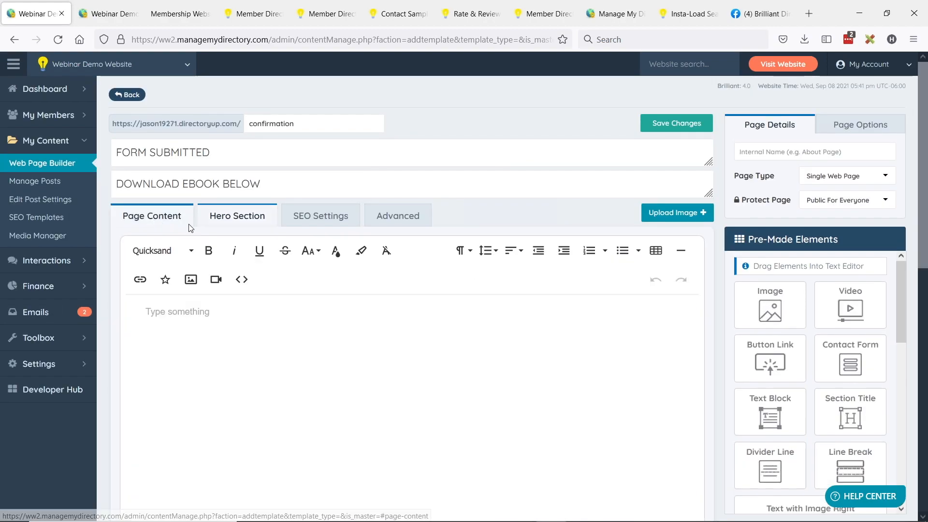
pyautogui.scroll(-4, 807, 323)
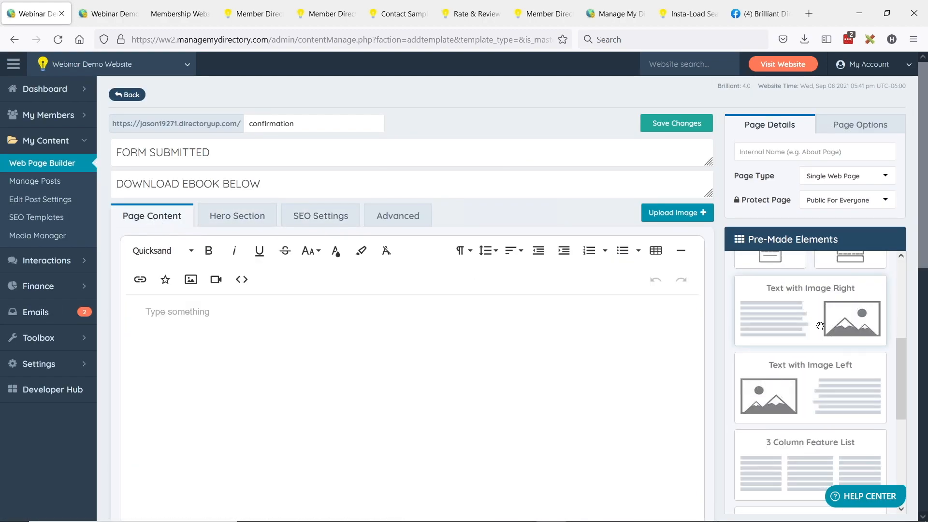
pyautogui.scroll(3, 807, 323)
pyautogui.moveTo(829, 418); pyautogui.dragTo(811, 402)
pyautogui.scroll(3, 799, 363)
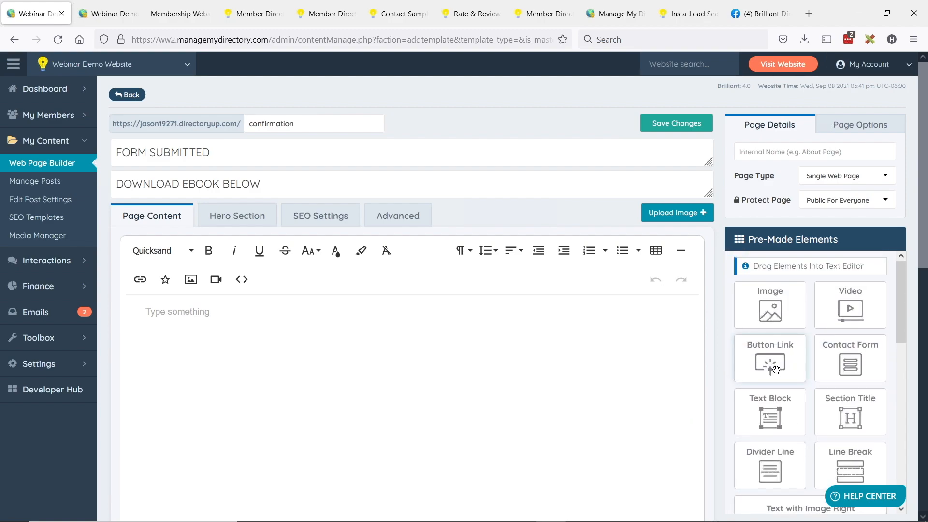
pyautogui.moveTo(776, 367); pyautogui.dragTo(290, 333)
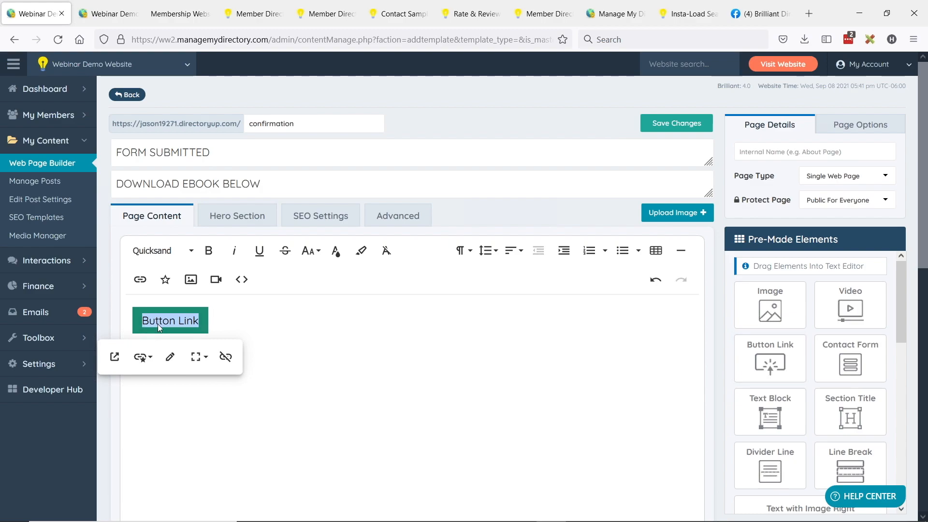
pyautogui.scroll(-4, 792, 344)
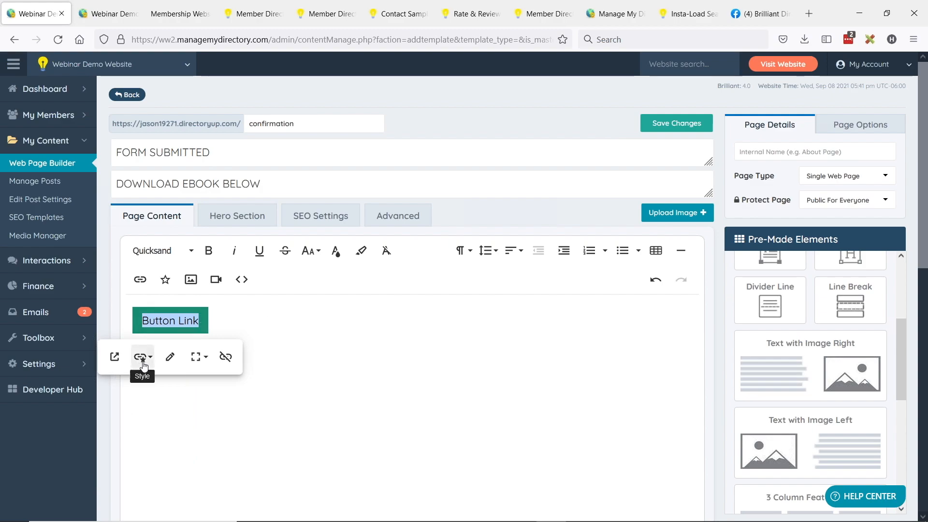
# - Select the button's placeholder # link and copy the checklist PDF's address from its tab
pyautogui.click(170, 357)
pyautogui.doubleClick(124, 401)
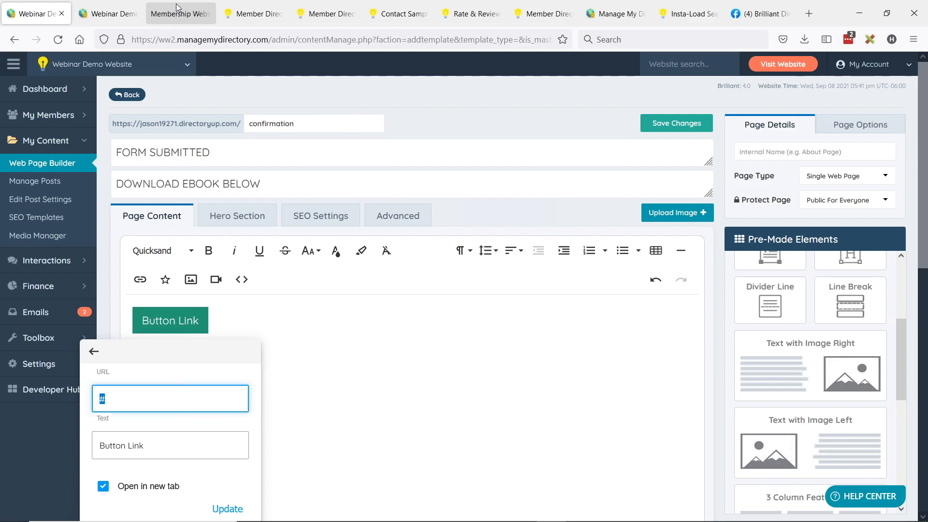
pyautogui.press('alt')
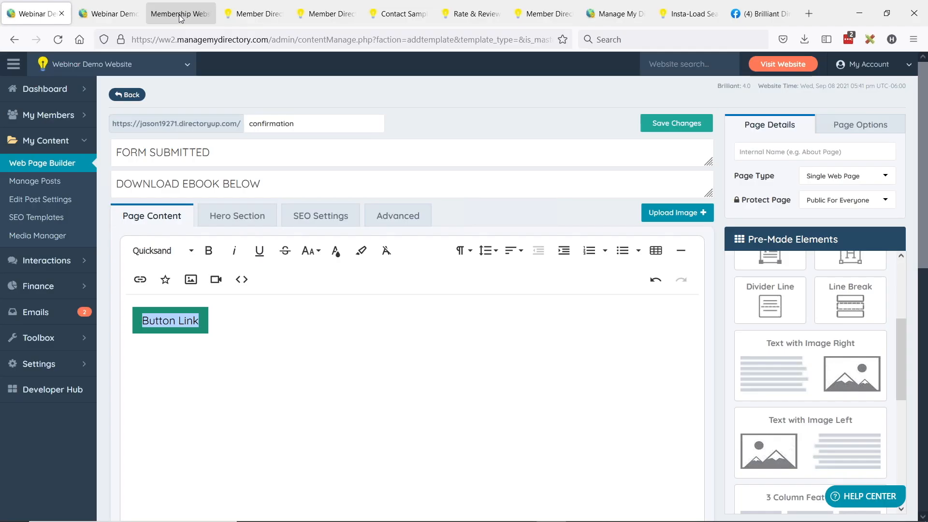
pyautogui.click(179, 15)
pyautogui.click(360, 41)
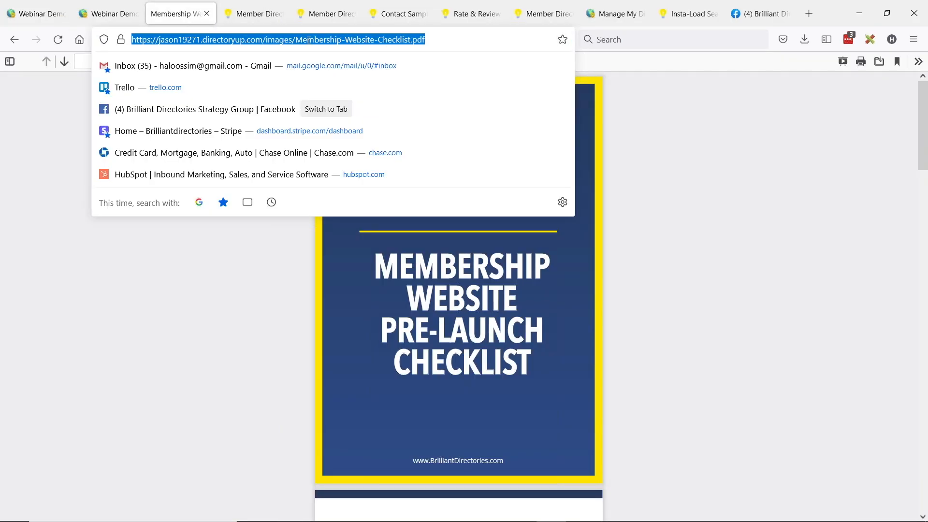
pyautogui.click(36, 15)
# - Link the button to the PDF URL with the text 'CLICK TO DOWNLOAD EBOOK'
pyautogui.click(175, 321)
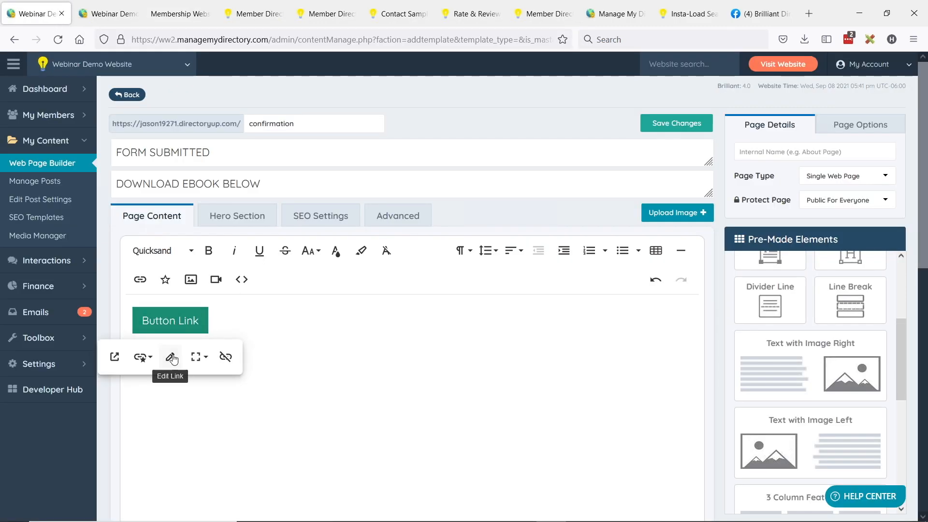
pyautogui.click(172, 358)
pyautogui.hotkey('ctrl', 'v')
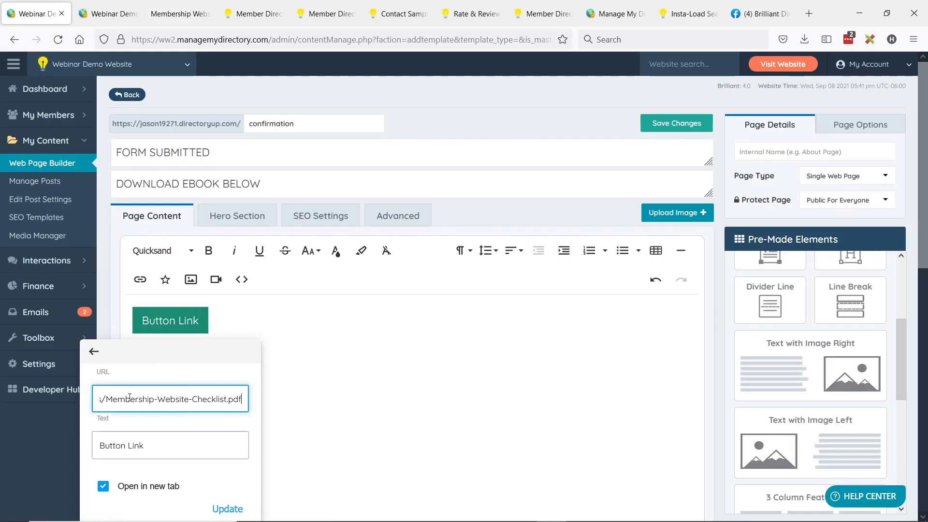
pyautogui.scroll(-2, 158, 388)
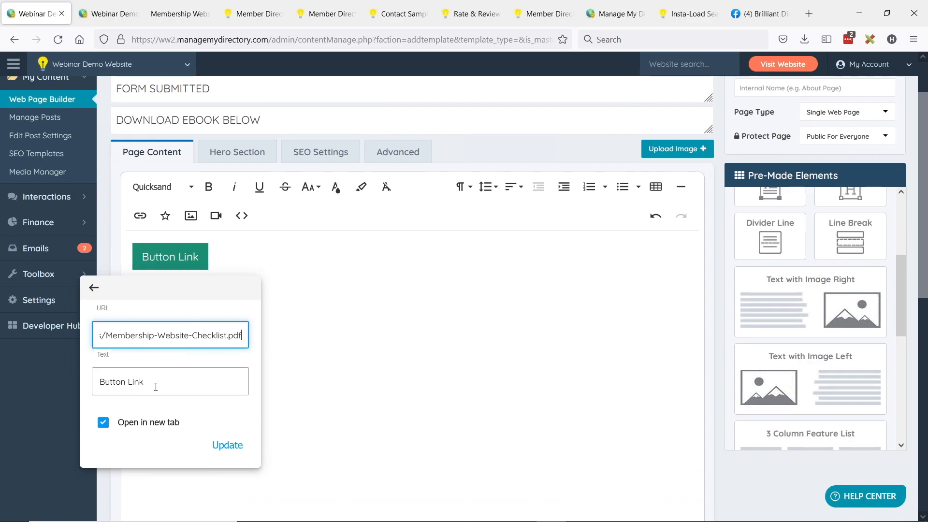
pyautogui.moveTo(155, 385); pyautogui.dragTo(69, 378)
pyautogui.write('CLICK TO')
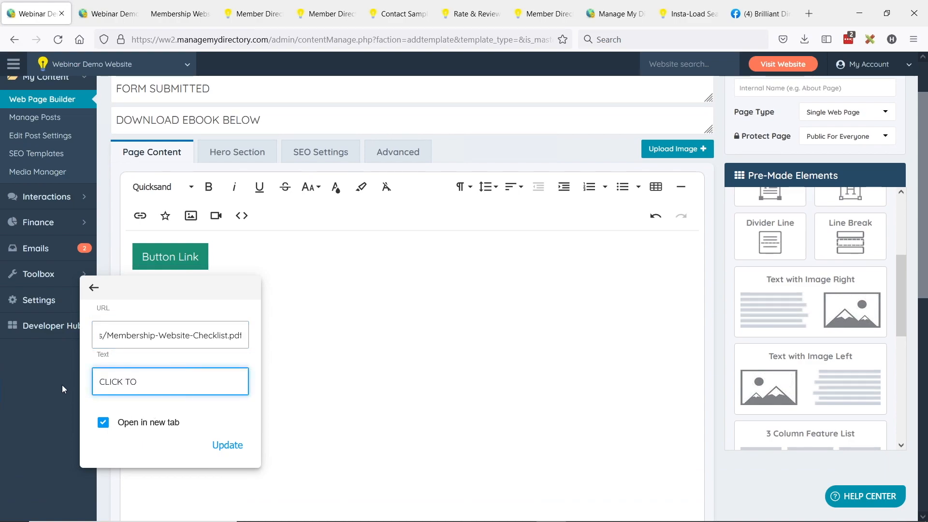
pyautogui.write(' DOWNLOAD EBOOK')
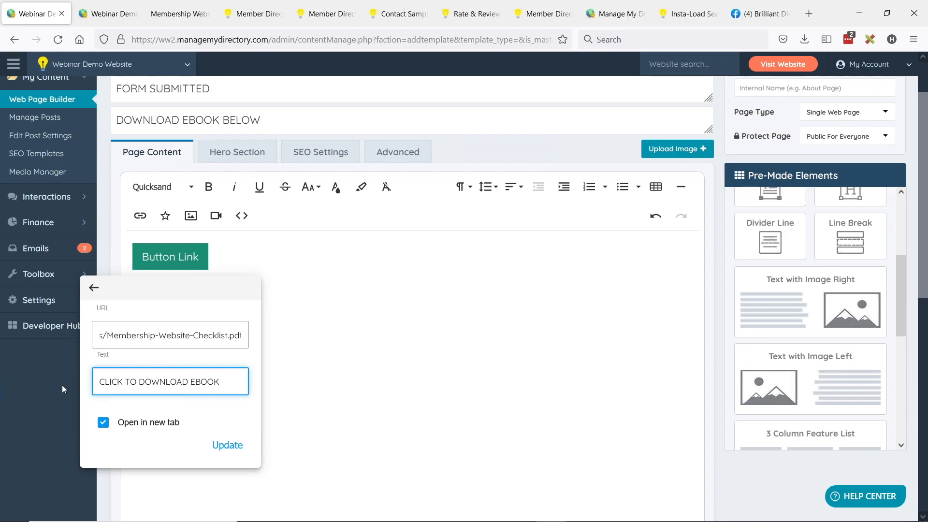
pyautogui.click(229, 446)
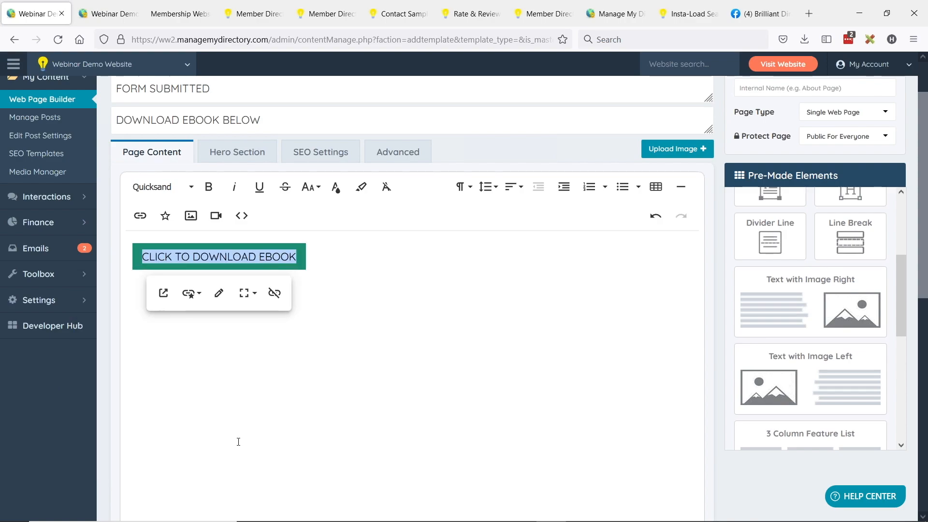
# - Make the download button large and full width, adding blank lines above it
pyautogui.click(246, 296)
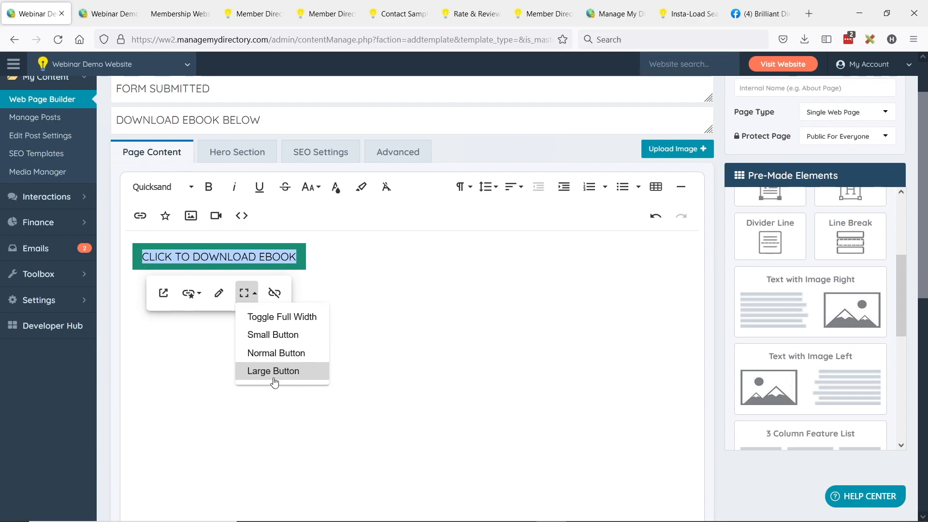
pyautogui.click(272, 372)
pyautogui.click(247, 292)
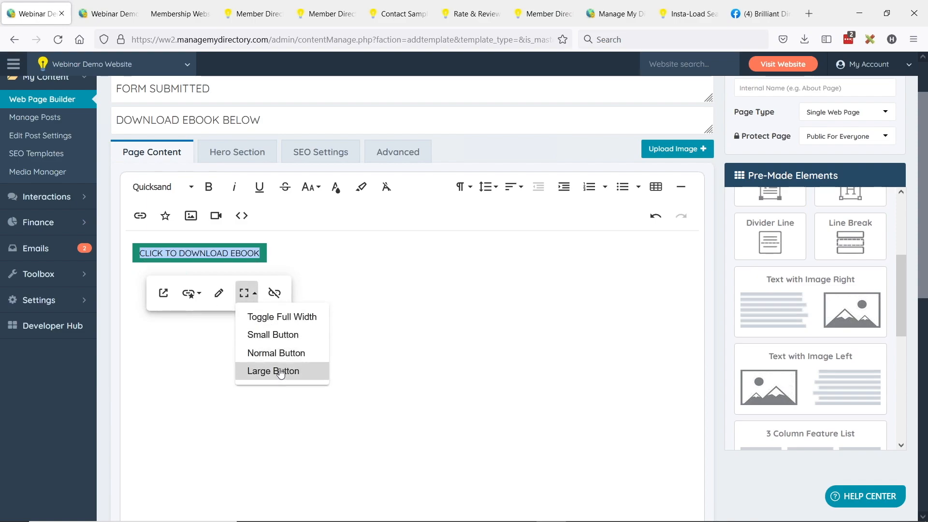
pyautogui.click(271, 371)
pyautogui.click(246, 293)
pyautogui.click(290, 315)
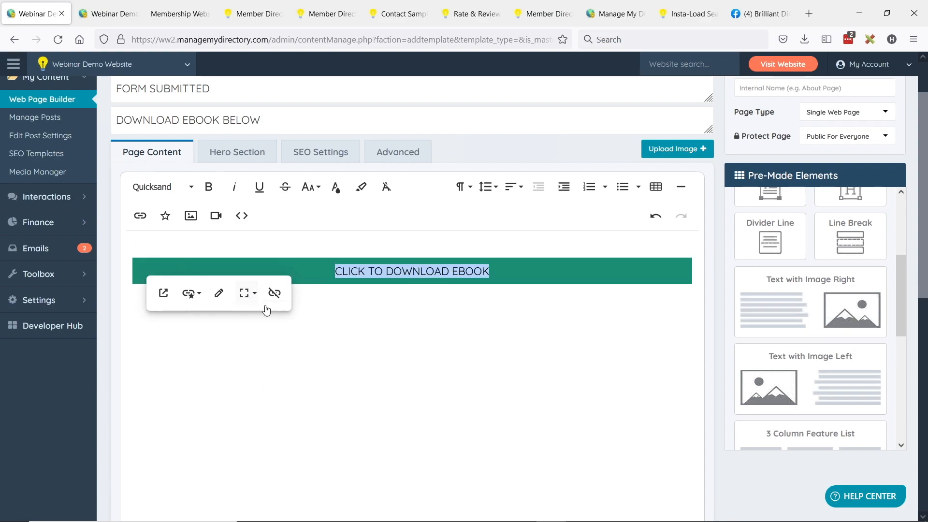
pyautogui.click(226, 243)
pyautogui.press('Return')
pyautogui.press('Return')
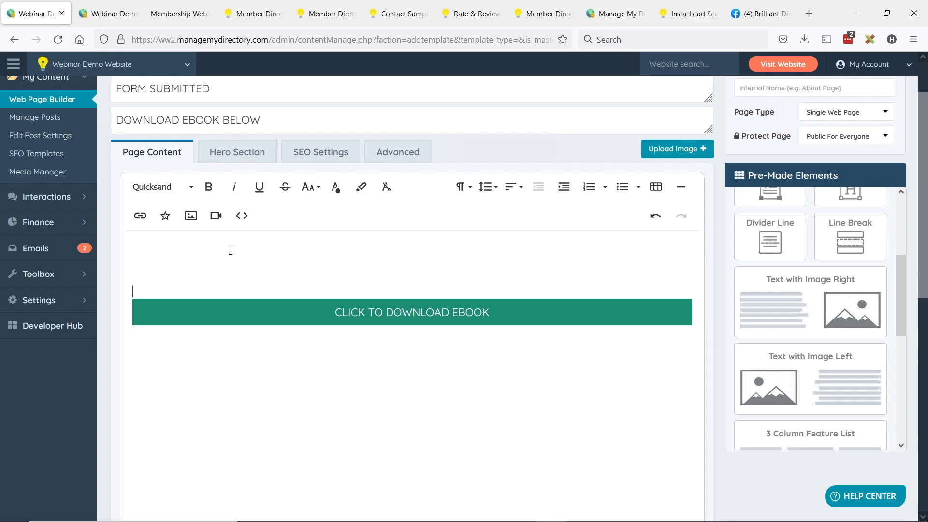
pyautogui.scroll(2, 327, 269)
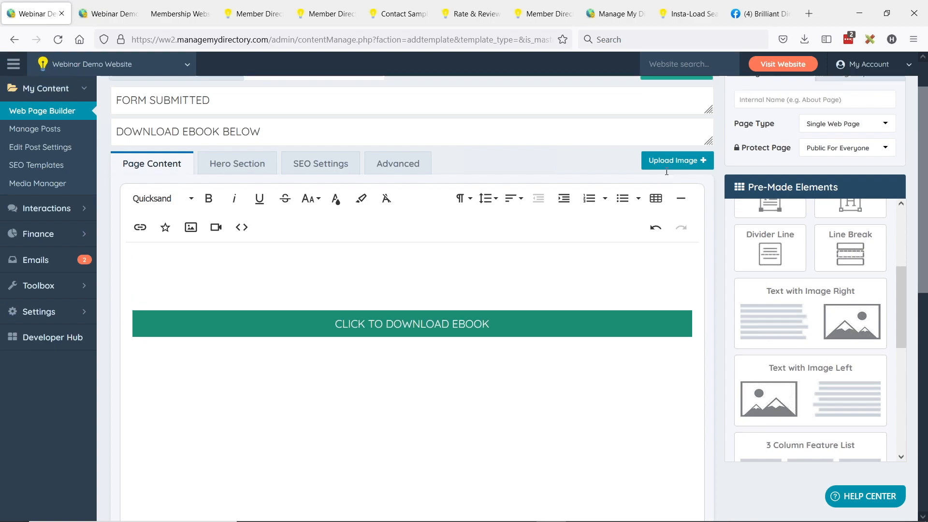
# - Save the confirmation page and open the live page in a new tab
pyautogui.click(674, 124)
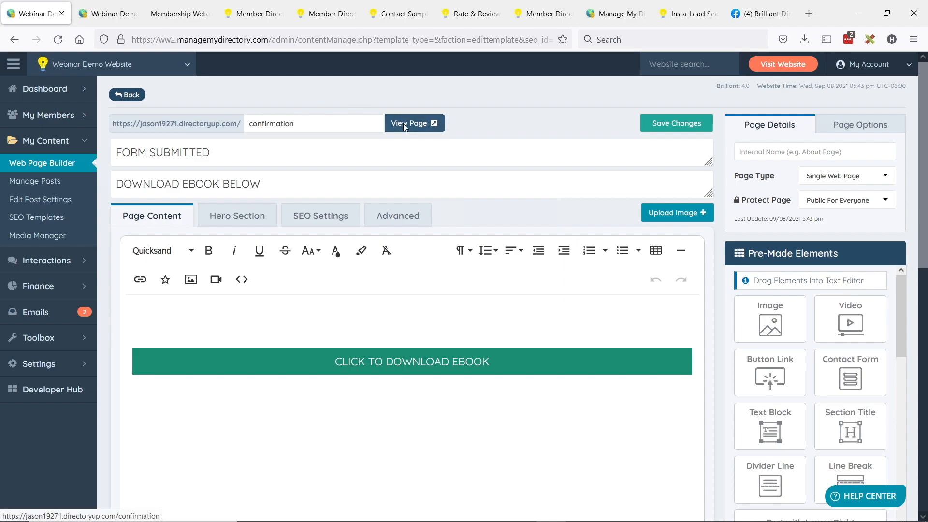
pyautogui.click(405, 127)
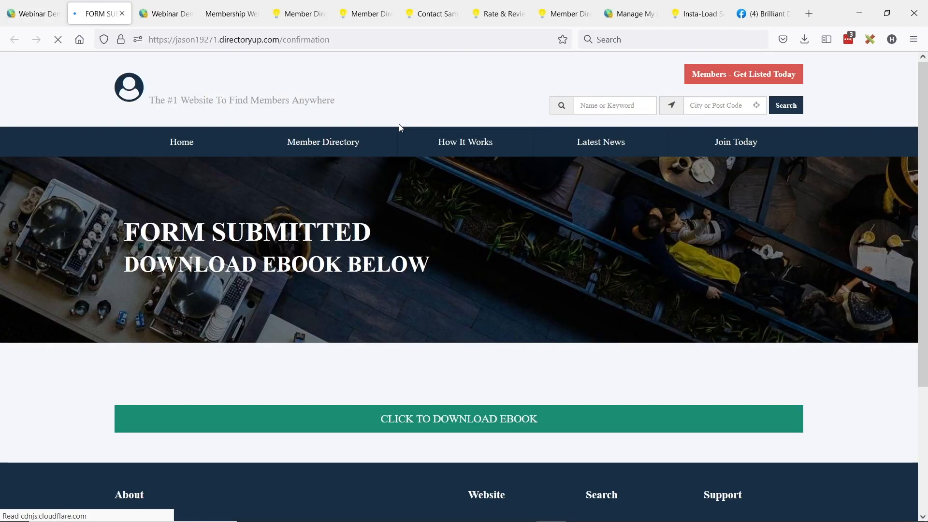
pyautogui.scroll(-1, 385, 156)
pyautogui.moveTo(138, 169); pyautogui.dragTo(283, 169)
pyautogui.moveTo(177, 201); pyautogui.dragTo(424, 273)
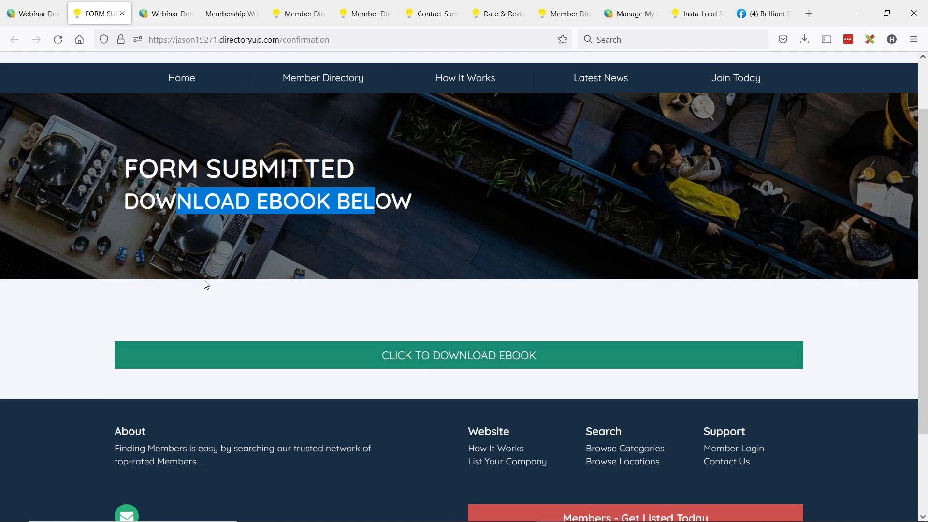
# - Test that CLICK TO DOWNLOAD EBOOK opens the checklist PDF, then return to the page editor
pyautogui.click(445, 365)
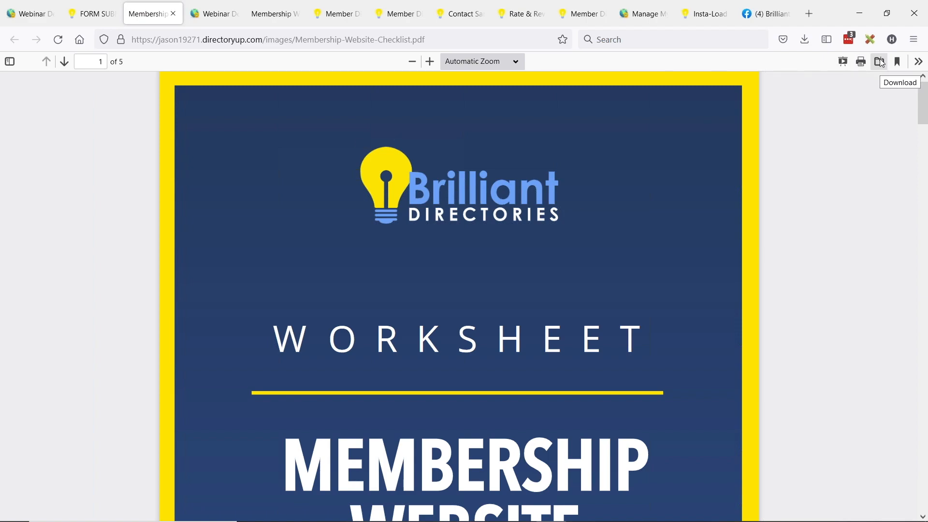
pyautogui.click(78, 13)
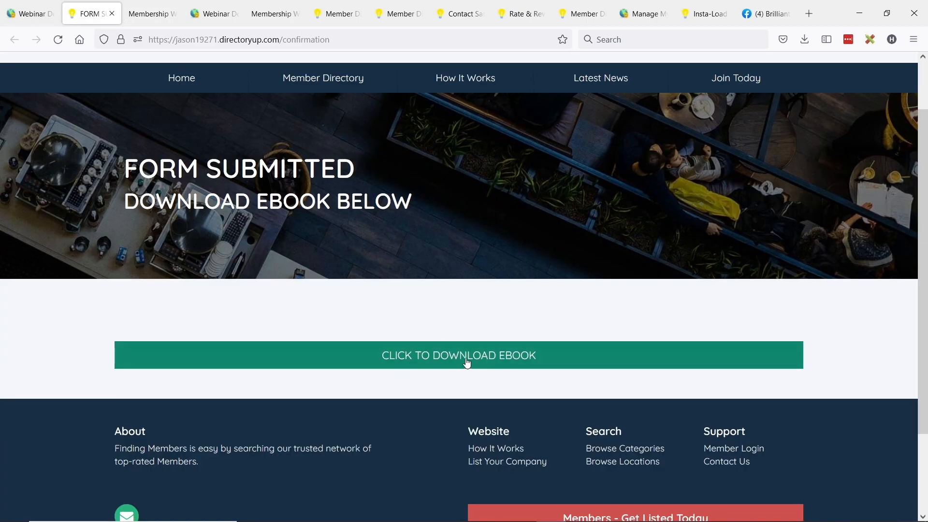
pyautogui.click(32, 14)
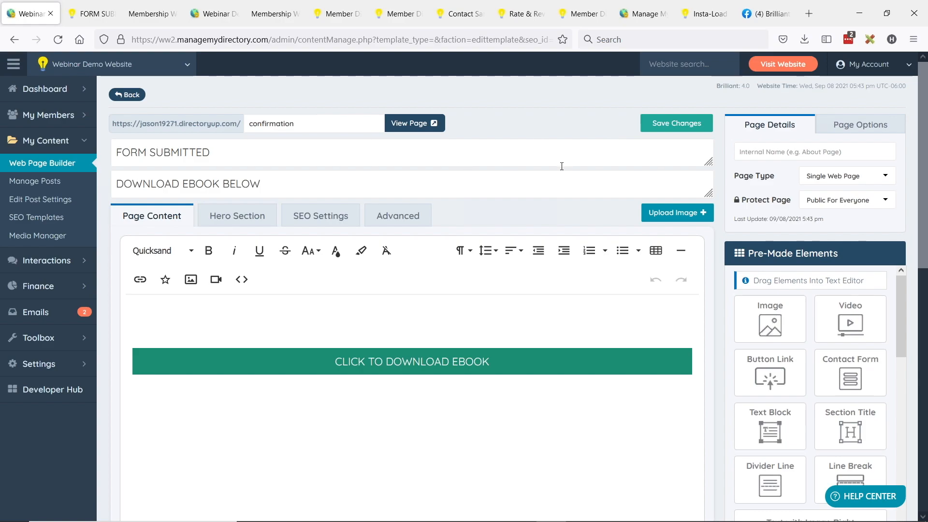
# - Tick Apply NoIndex, NoFollow under the confirmation page's Page Options
pyautogui.click(849, 135)
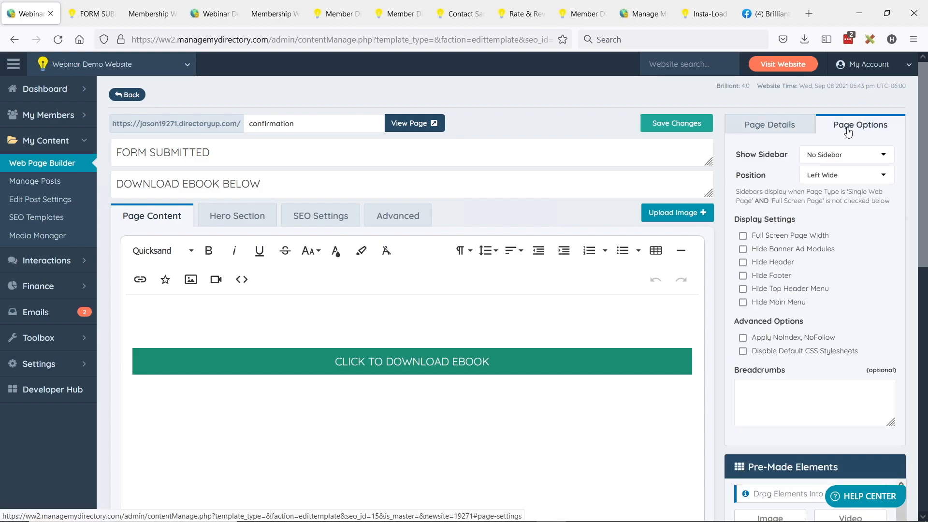
pyautogui.click(743, 338)
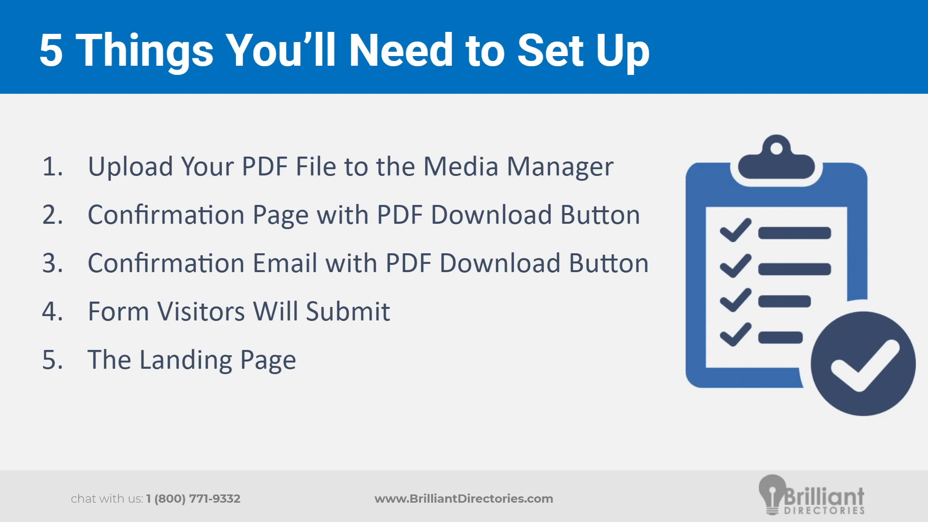
pyautogui.hotkey('alt', 'Tab')
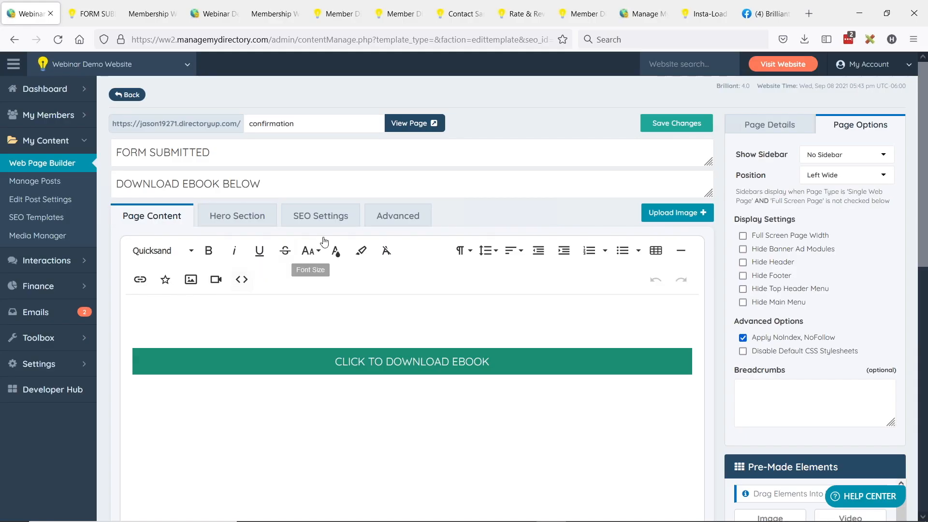
# - Create a new email template with the subject 'HERE IS YOUR eBOOK'
pyautogui.click(35, 311)
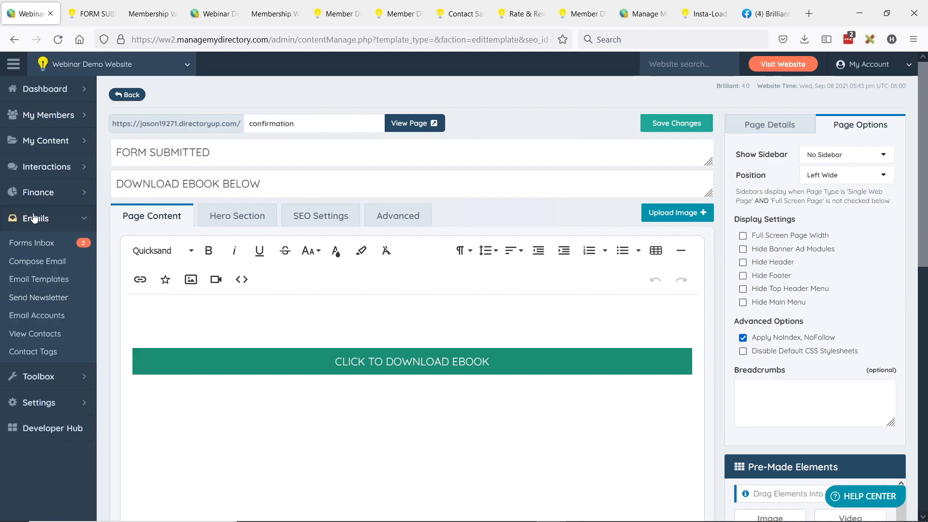
pyautogui.click(40, 282)
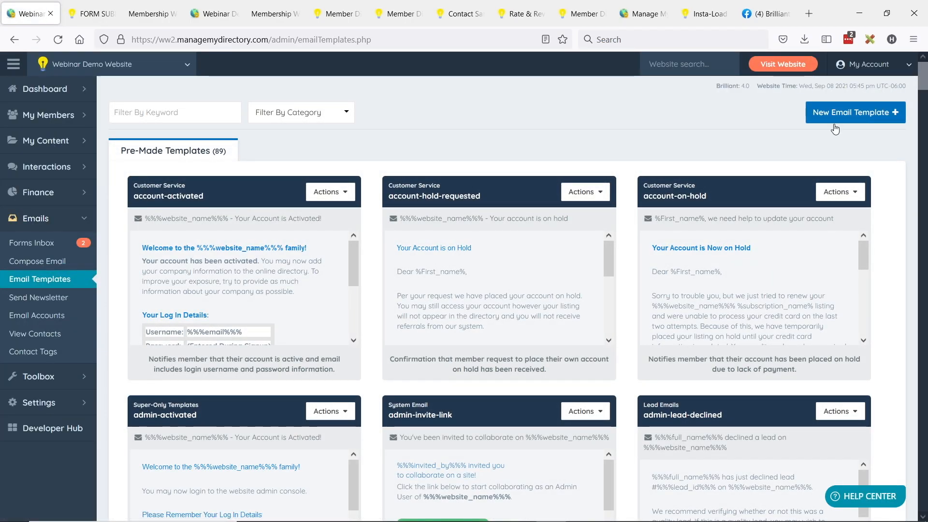
pyautogui.click(850, 116)
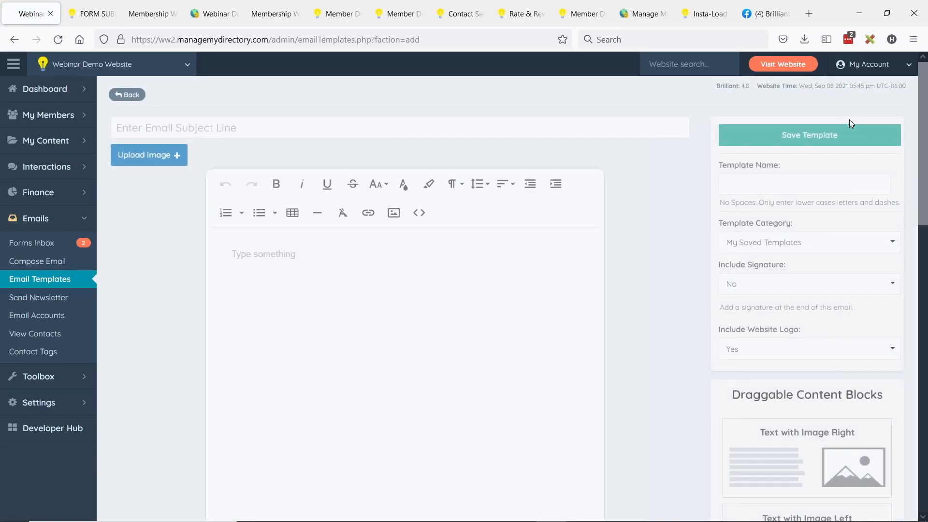
pyautogui.click(243, 127)
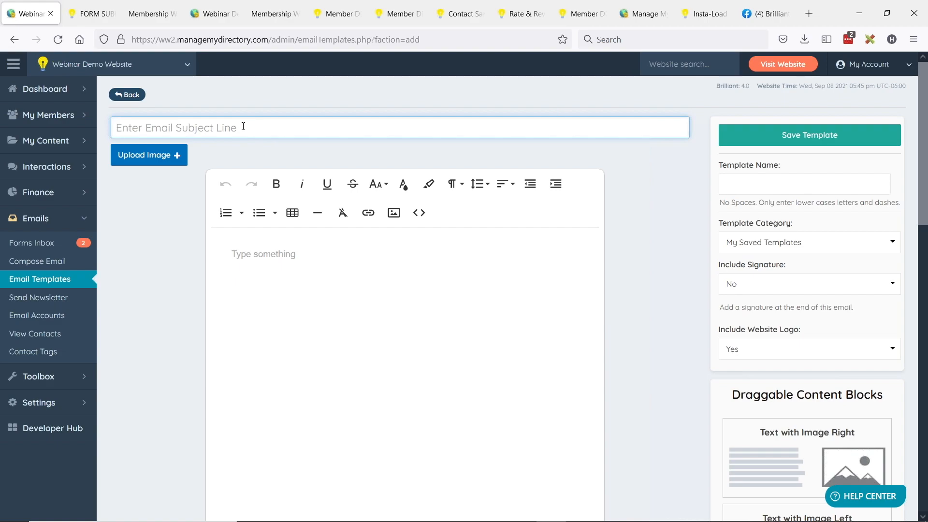
pyautogui.write('HERE IS YOUR')
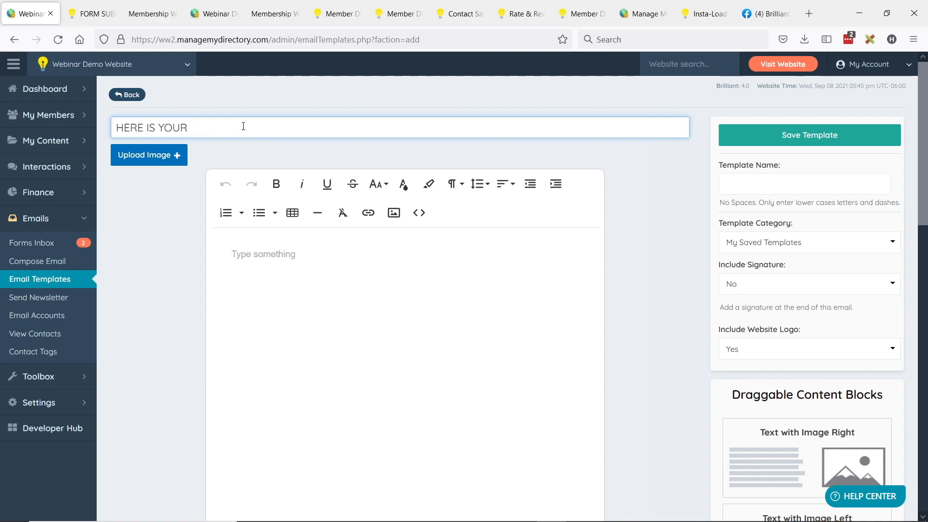
pyautogui.write(' eBOOK')
pyautogui.moveTo(236, 126); pyautogui.dragTo(114, 122)
pyautogui.hotkey('ctrl', 'c')
# - Set the template name to 'ebook'
pyautogui.click(807, 186)
pyautogui.hotkey('ctrl', 'v')
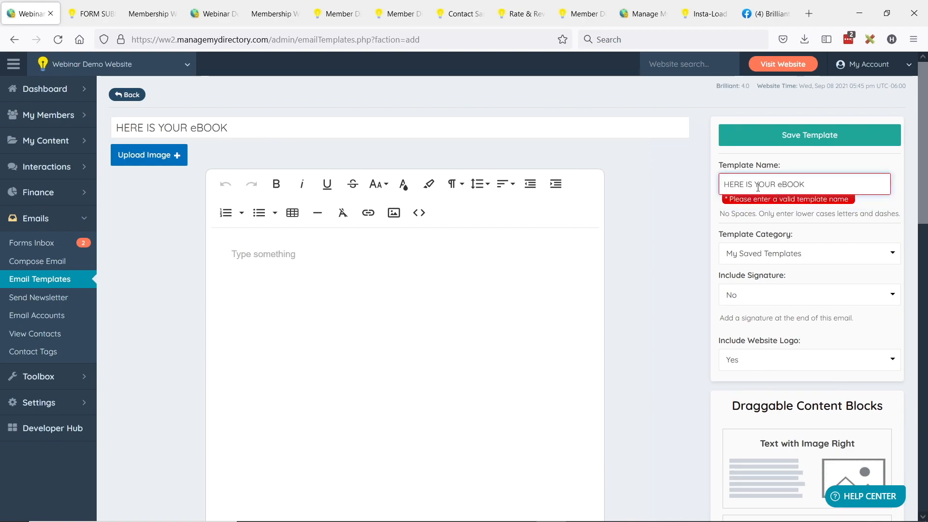
pyautogui.moveTo(818, 182); pyautogui.dragTo(644, 187)
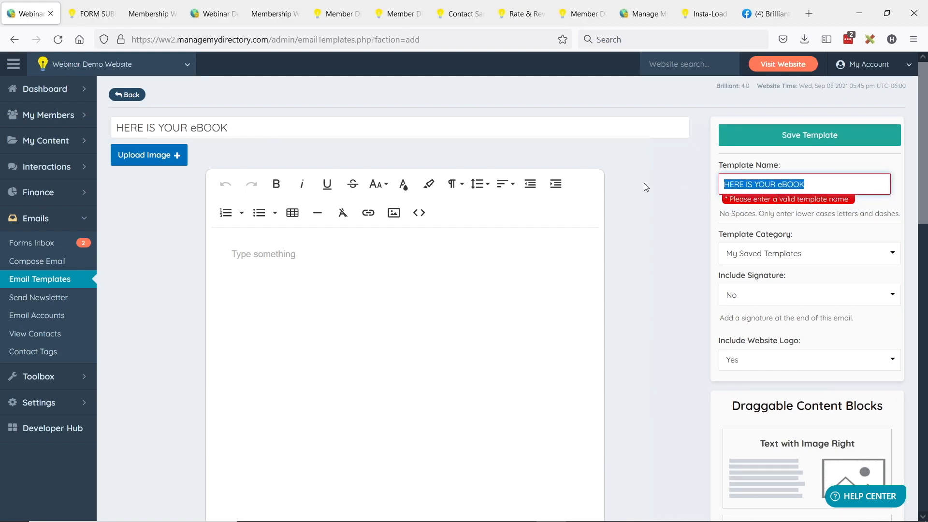
pyautogui.write('ebook')
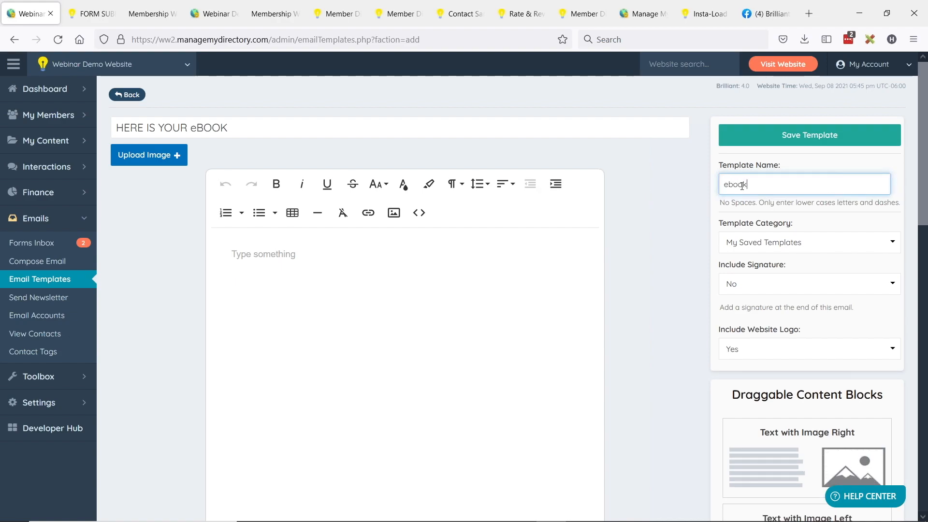
pyautogui.scroll(-2, 671, 165)
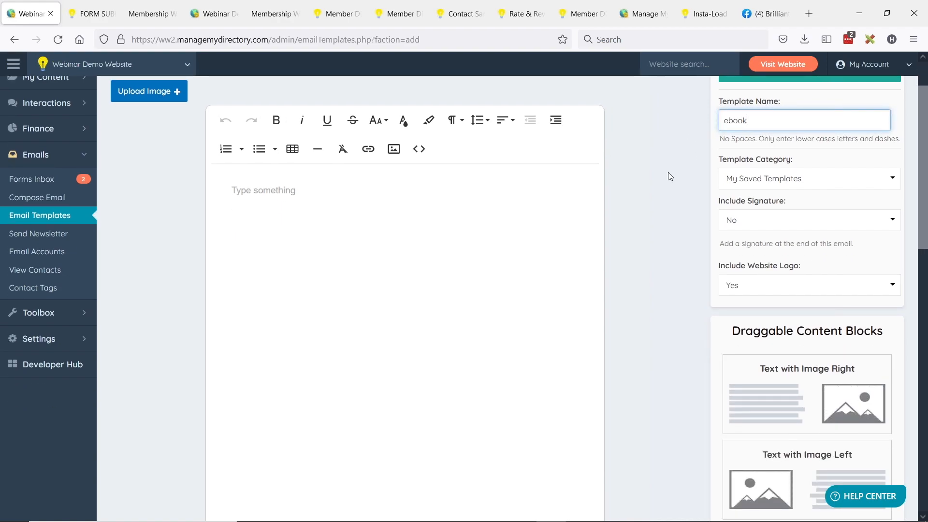
pyautogui.scroll(-2, 788, 367)
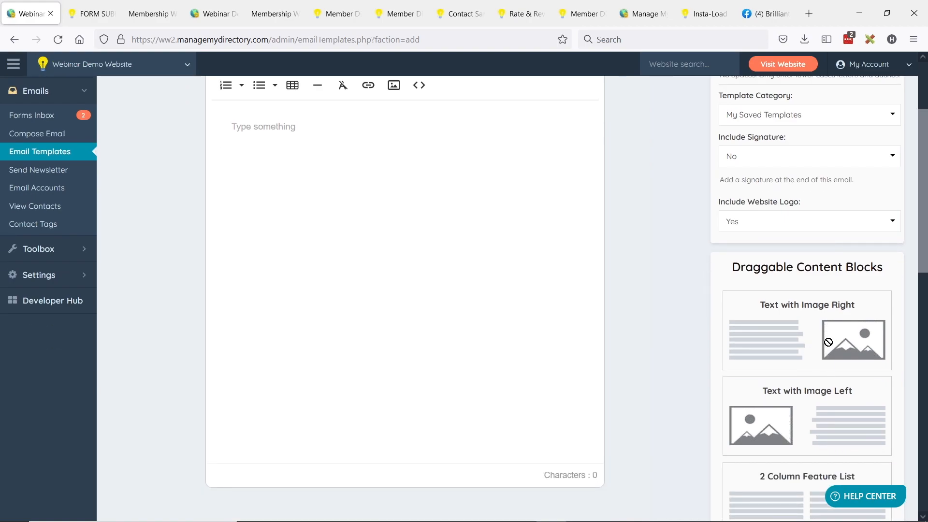
pyautogui.moveTo(828, 344); pyautogui.dragTo(430, 183)
# - Replace the text-with-image block's Section Title heading with 'Click to Download eBook'
pyautogui.scroll(2, 237, 223)
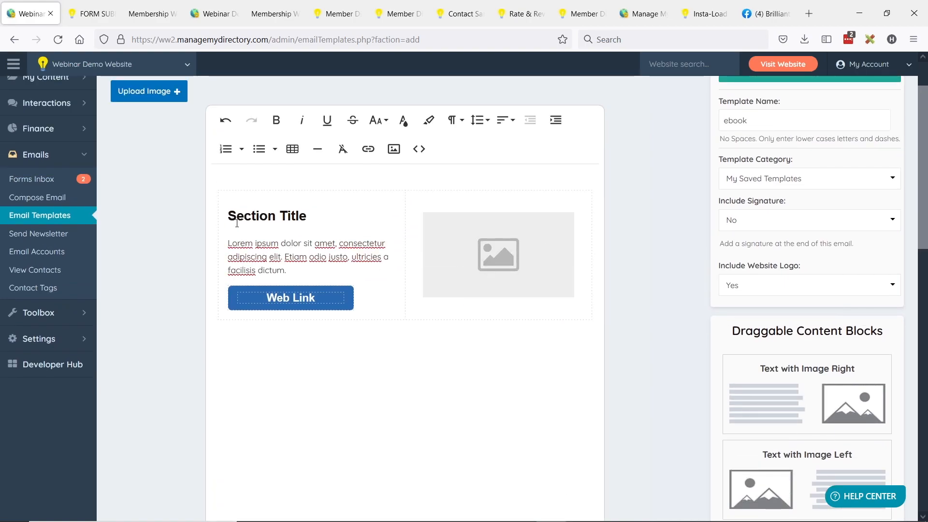
pyautogui.moveTo(232, 216); pyautogui.dragTo(310, 216)
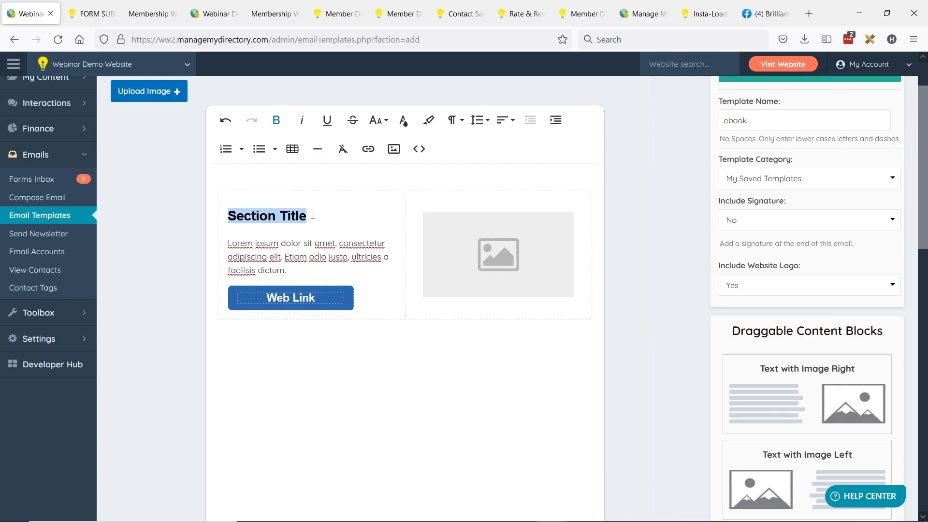
pyautogui.write('Click to D')
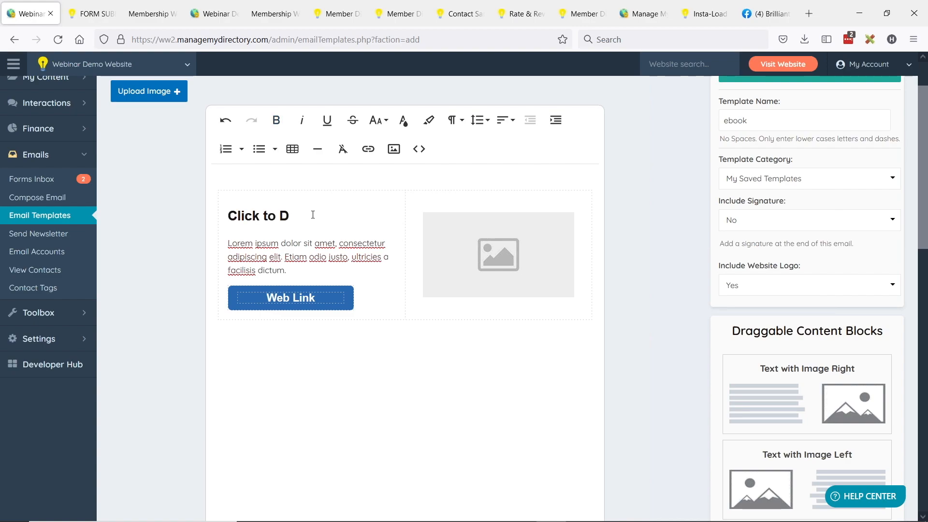
pyautogui.write('ownload eBook')
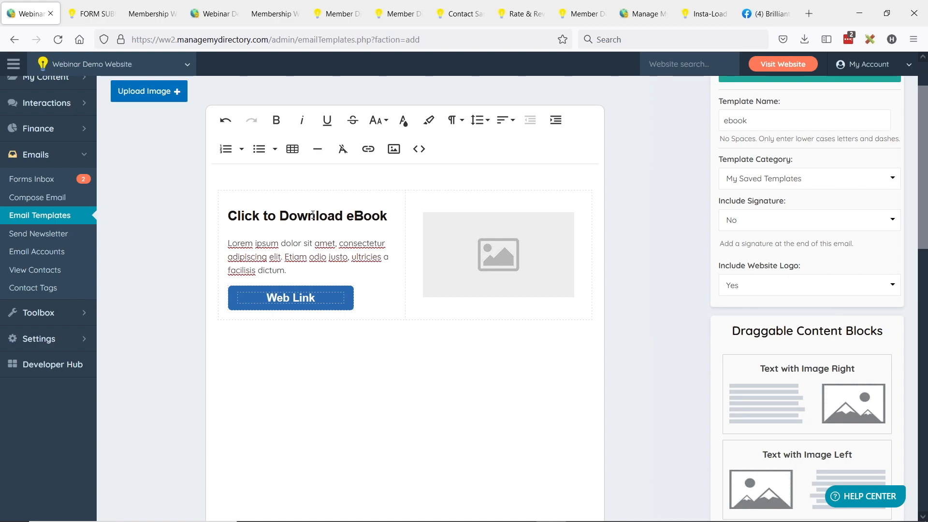
pyautogui.scroll(2, 401, 290)
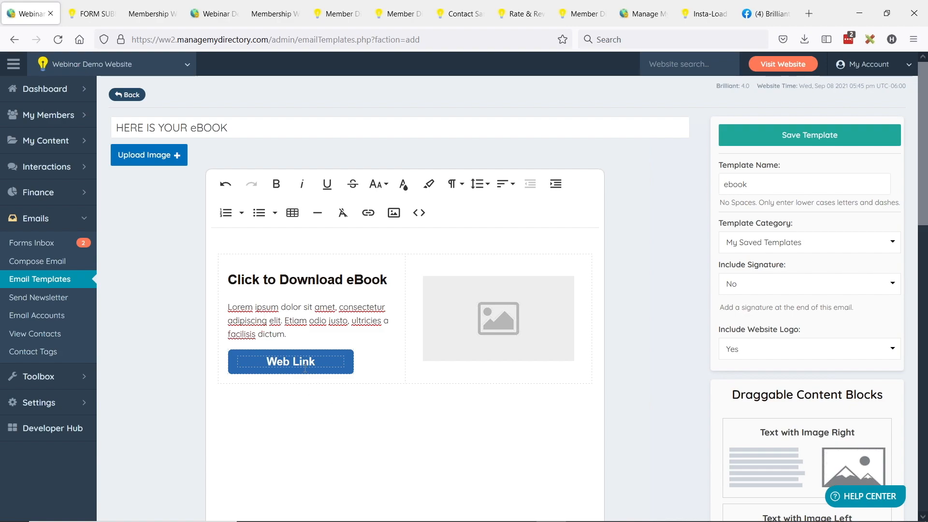
# - Change the Web Link button's text to 'DOWNLOAD EBOOK'
pyautogui.moveTo(267, 361); pyautogui.dragTo(315, 361)
pyautogui.click(277, 362)
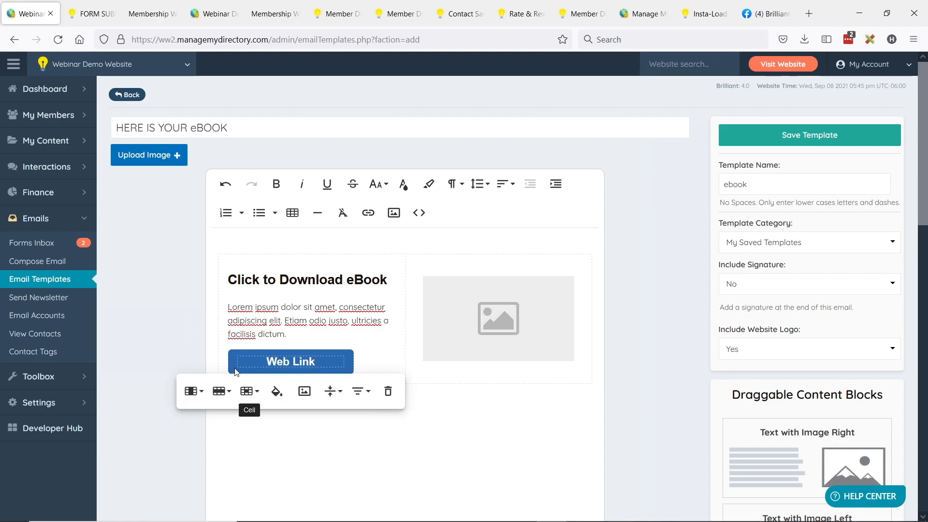
pyautogui.click(274, 361)
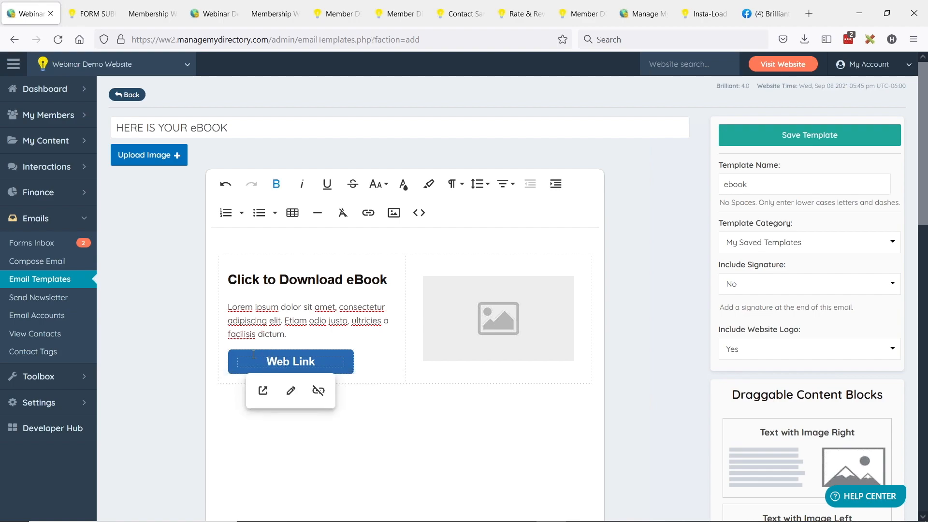
pyautogui.click(291, 391)
pyautogui.moveTo(256, 479); pyautogui.dragTo(192, 474)
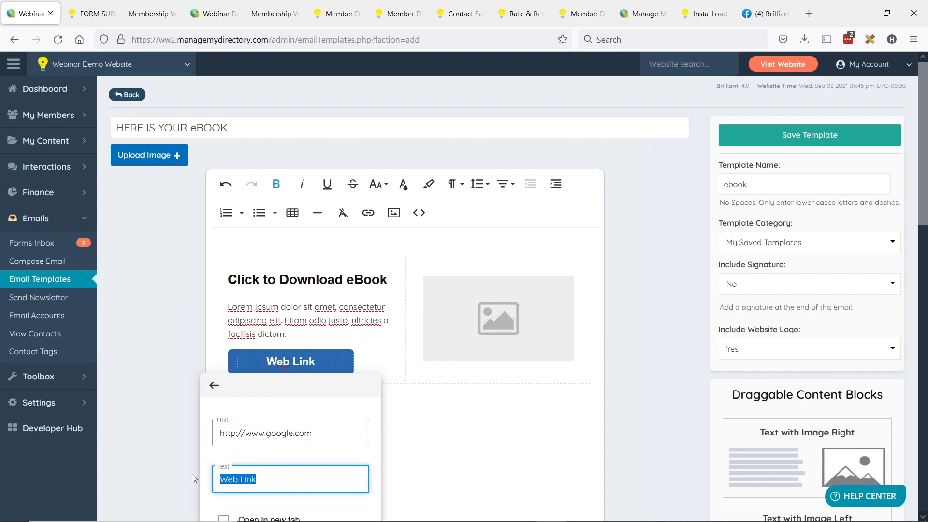
pyautogui.write('DOWNLOAD EBOOK')
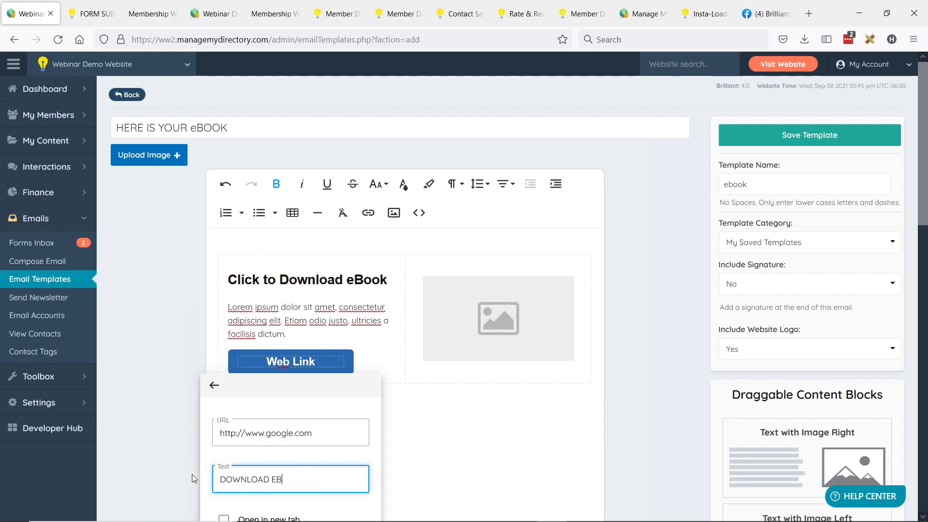
# - Link the button to the Membership-Website-Checklist.pdf address, opening in a new tab
pyautogui.hotkey('alt', 'Tab')
pyautogui.hotkey('alt', 'Tab')
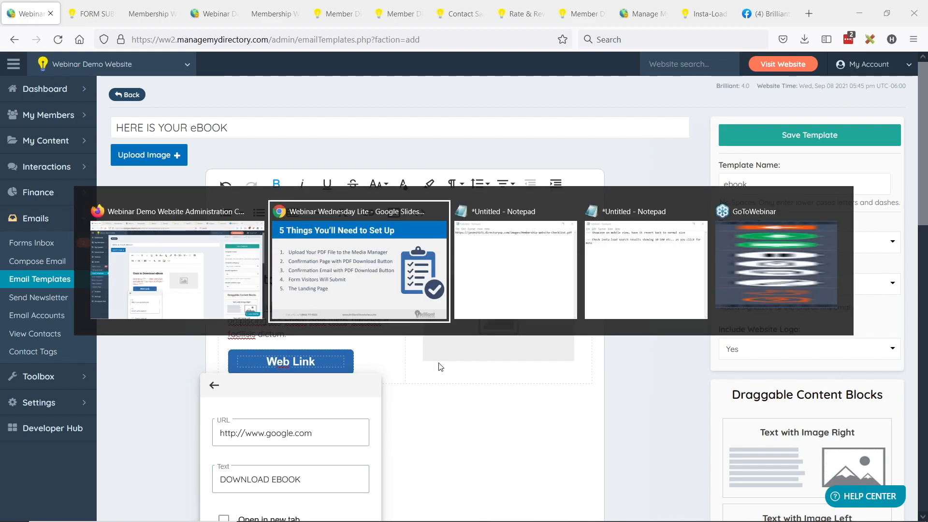
pyautogui.moveTo(296, 117); pyautogui.dragTo(654, 118)
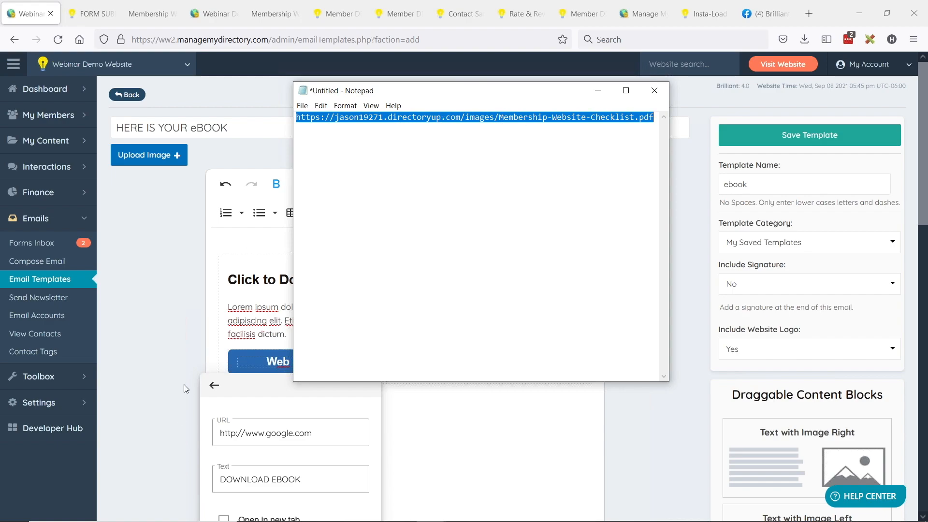
pyautogui.tripleClick(272, 432)
pyautogui.hotkey('ctrl', 'v')
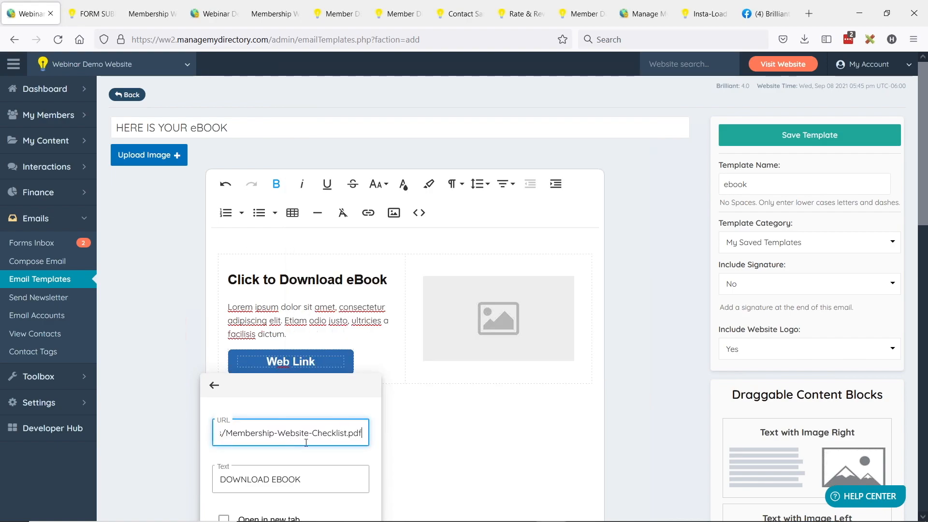
pyautogui.scroll(-2, 328, 374)
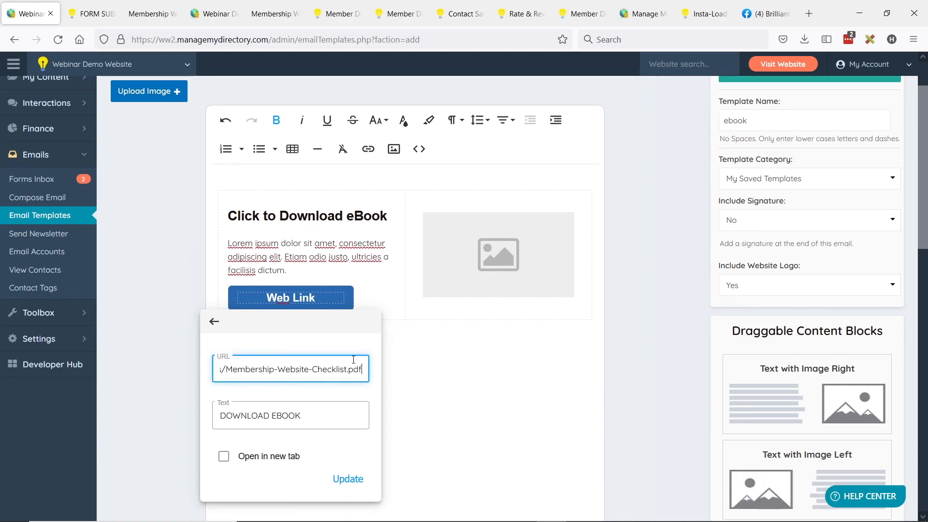
pyautogui.click(224, 456)
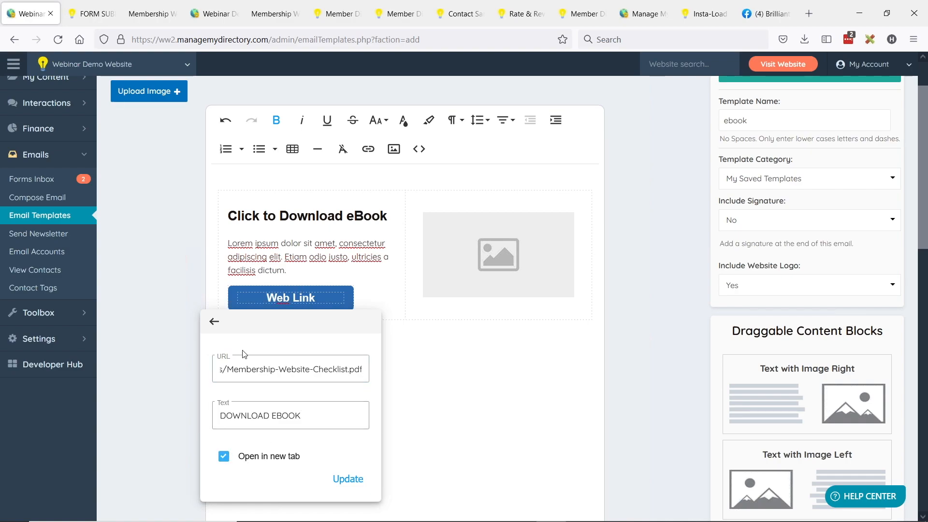
pyautogui.click(347, 478)
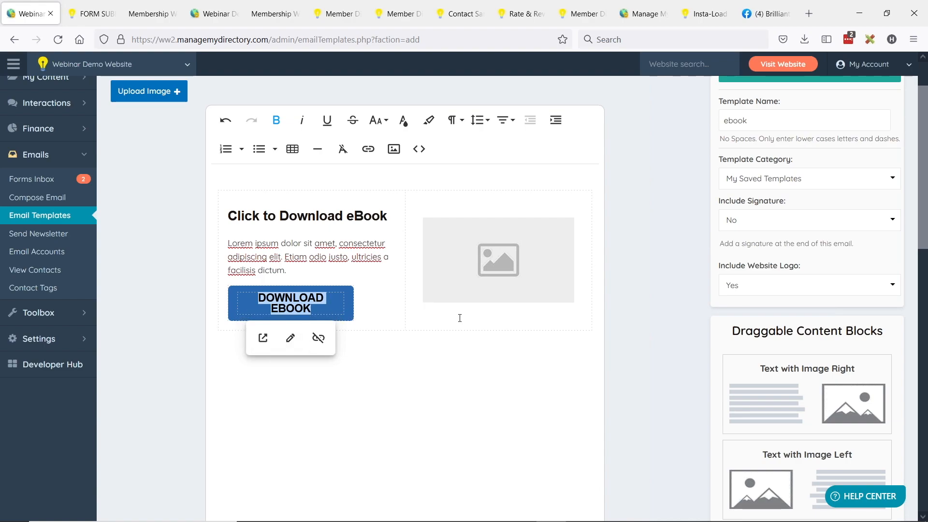
pyautogui.click(416, 352)
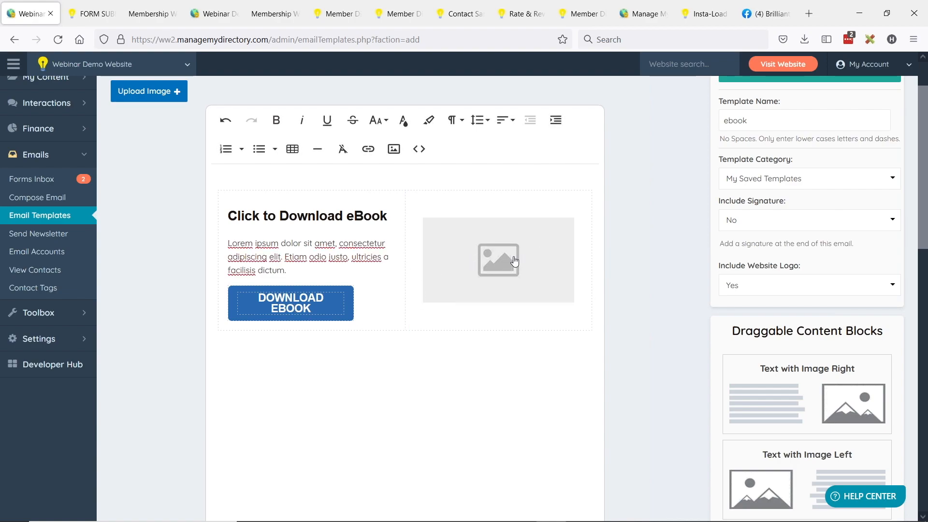
pyautogui.click(416, 202)
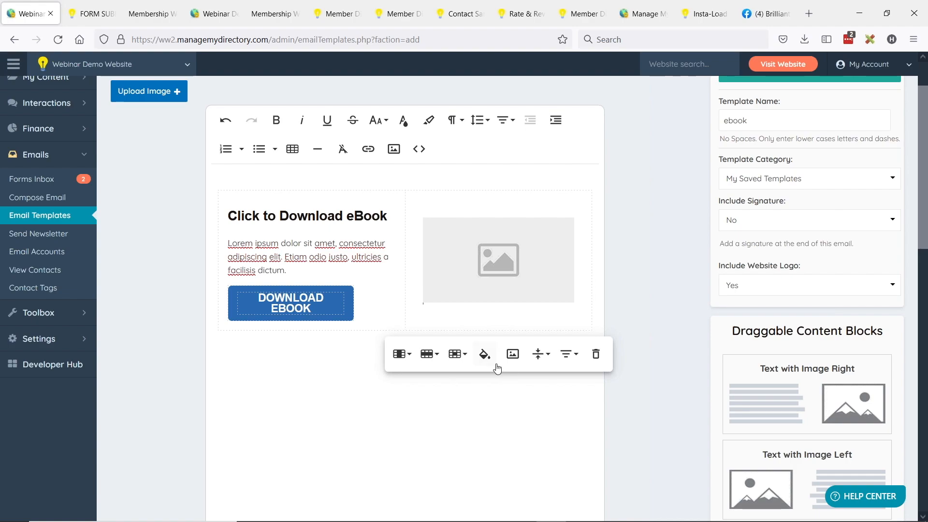
# - Delete the image column from the email's table so the text spans full width
pyautogui.click(400, 354)
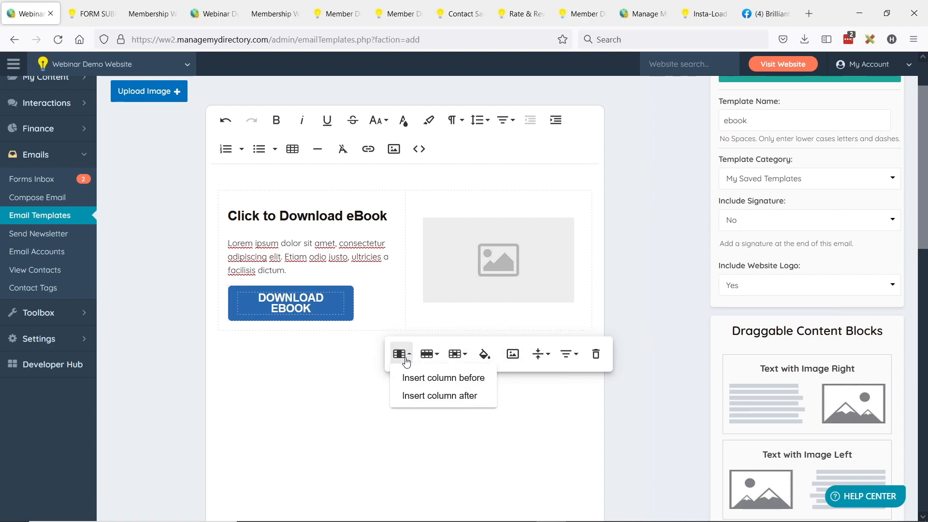
pyautogui.click(426, 411)
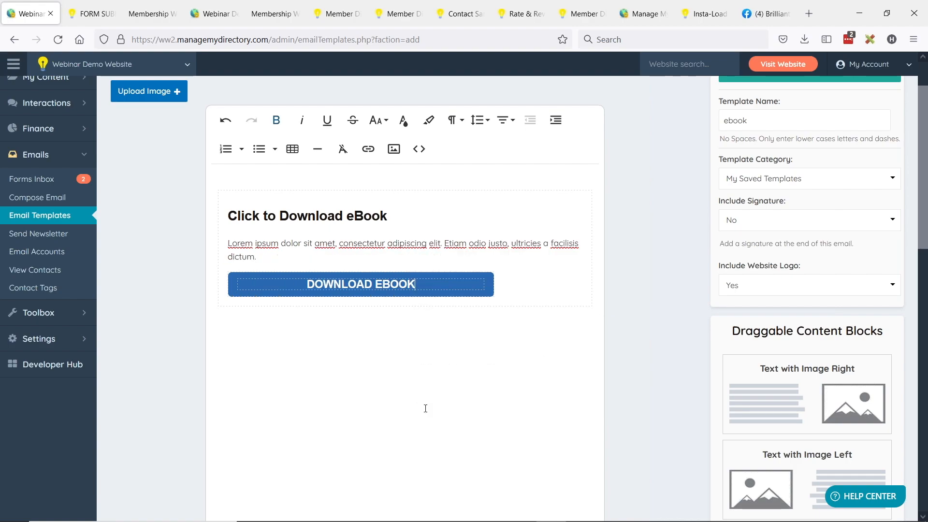
pyautogui.click(292, 247)
# - Save the ebook email template and return to the Email Templates list
pyautogui.scroll(2, 651, 256)
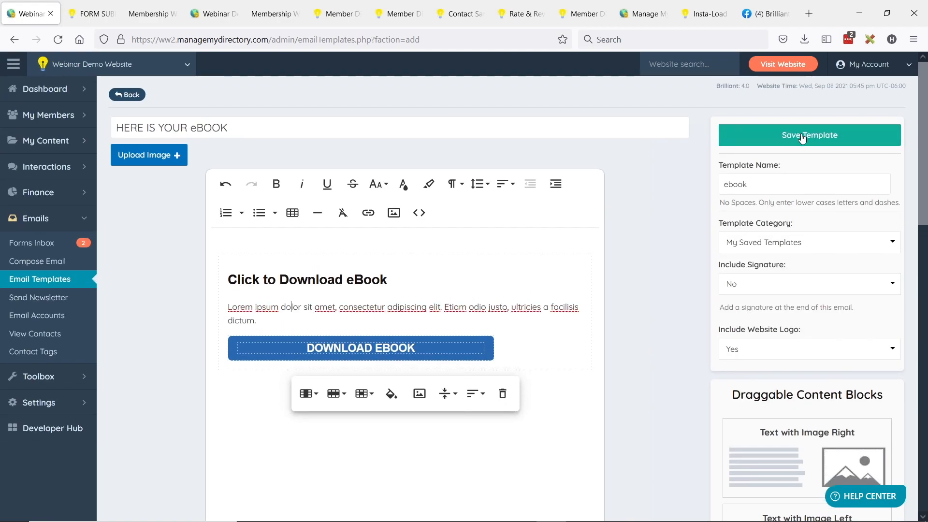
pyautogui.click(801, 136)
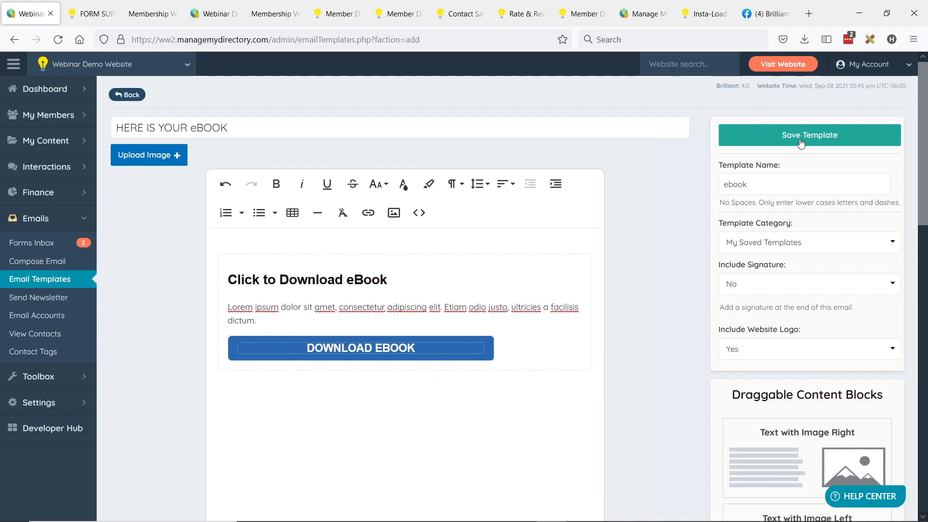
pyautogui.click(36, 281)
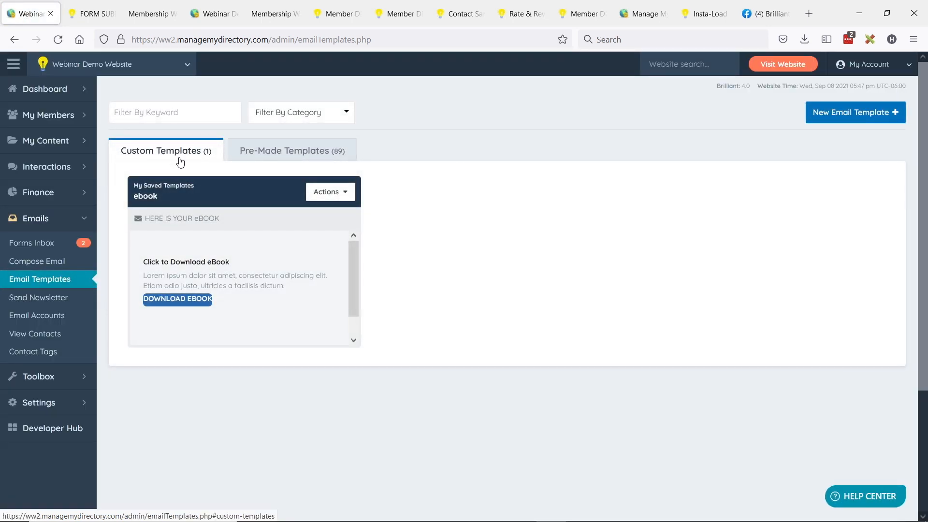
# - Review the saved ebook template and the setup checklist slides, then expand Toolbox in the sidebar
pyautogui.moveTo(135, 200); pyautogui.dragTo(167, 193)
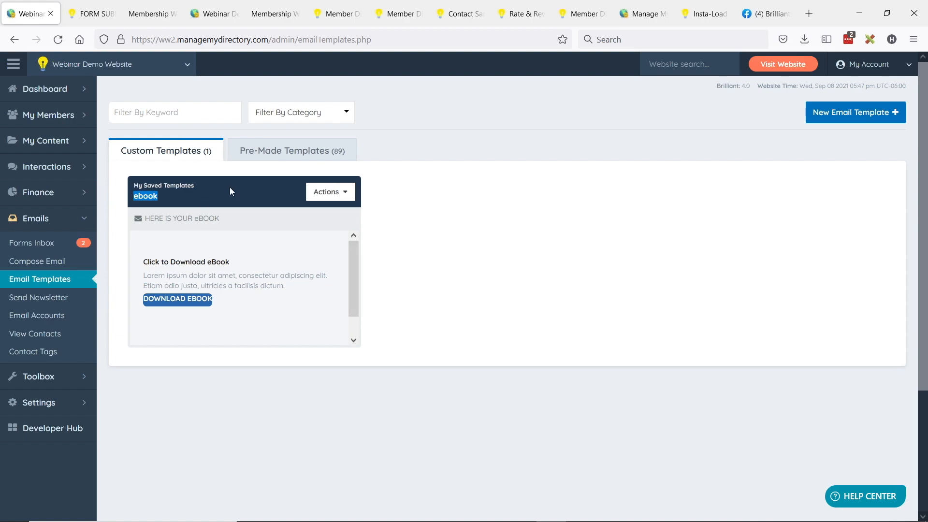
pyautogui.click(168, 217)
pyautogui.hotkey('alt', 'Tab')
pyautogui.press('Tab')
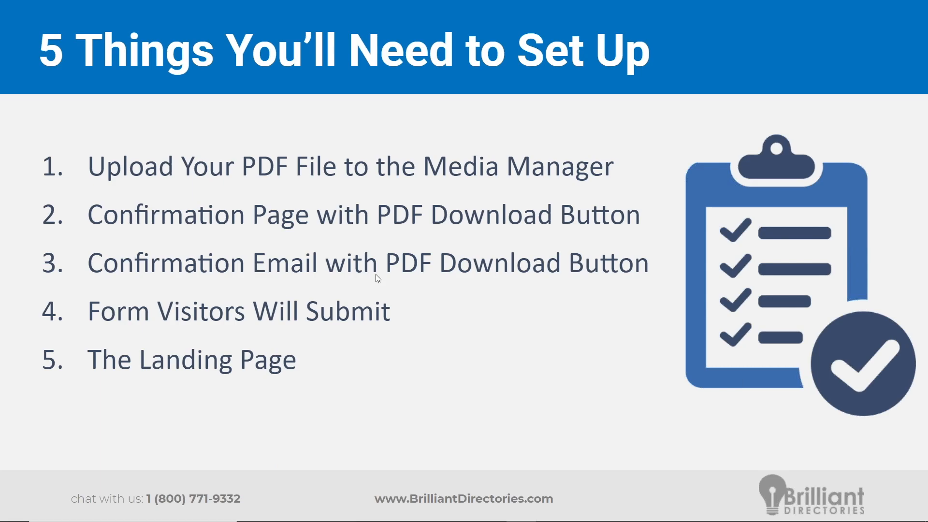
pyautogui.hotkey('alt', 'Tab')
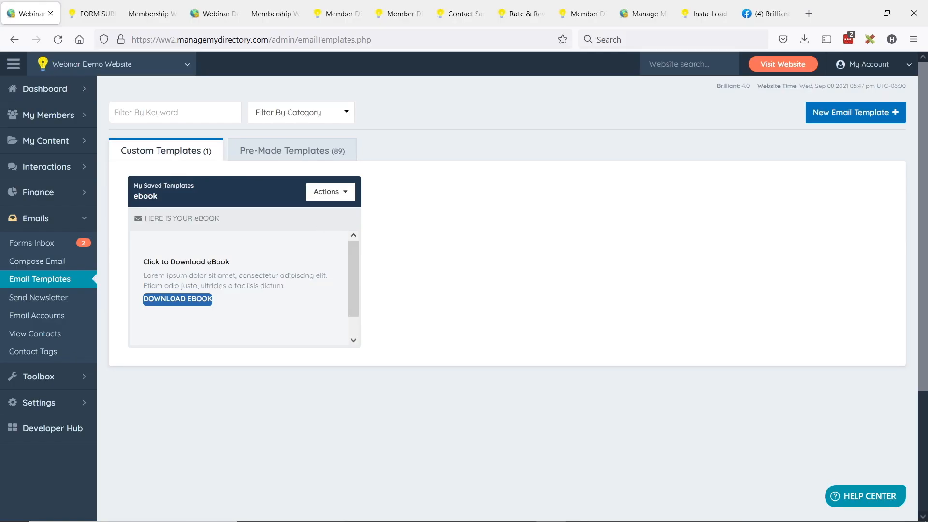
pyautogui.click(85, 376)
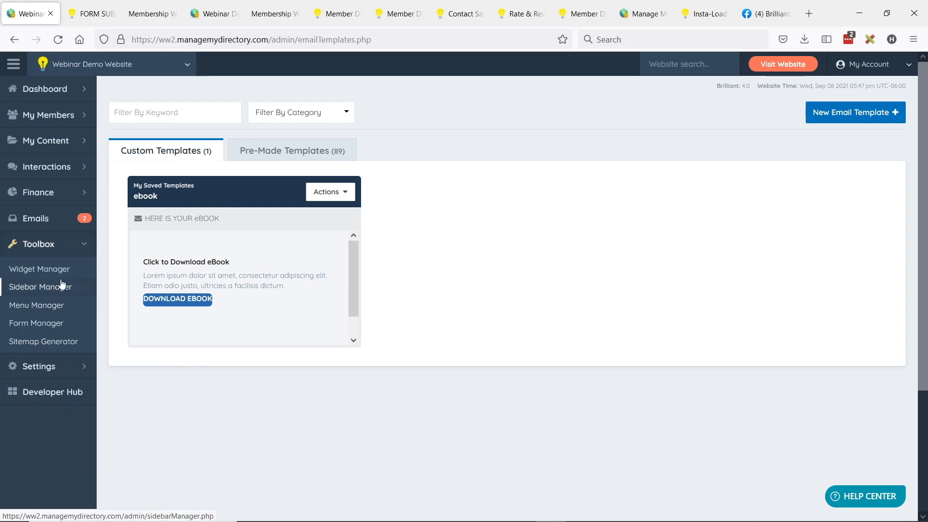
# - Create a new Form Manager form nicknamed 'eBook Download' and save to continue to its fields
pyautogui.click(50, 325)
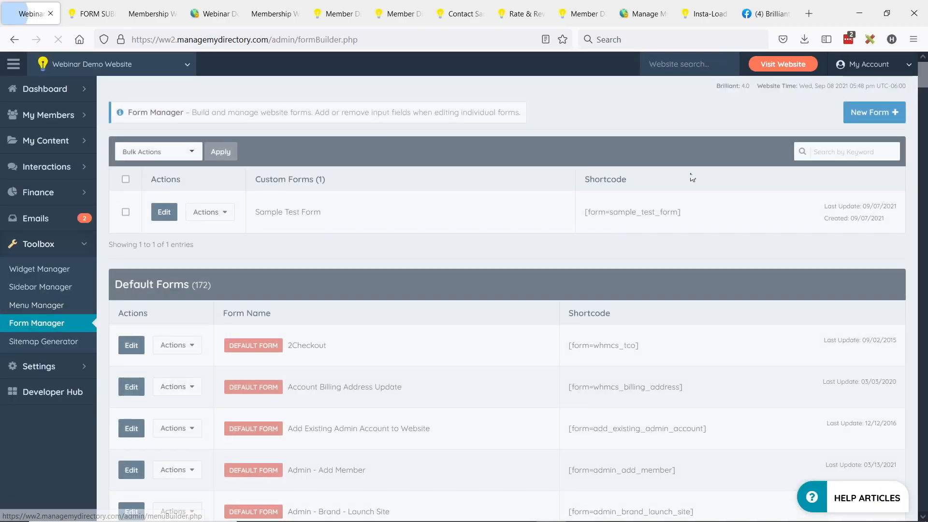
pyautogui.click(872, 114)
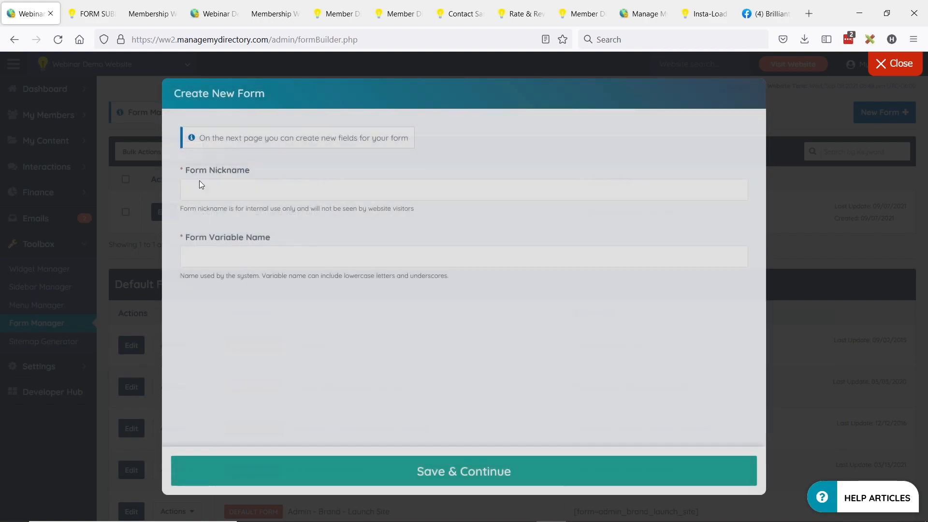
pyautogui.click(206, 188)
pyautogui.write('eBook')
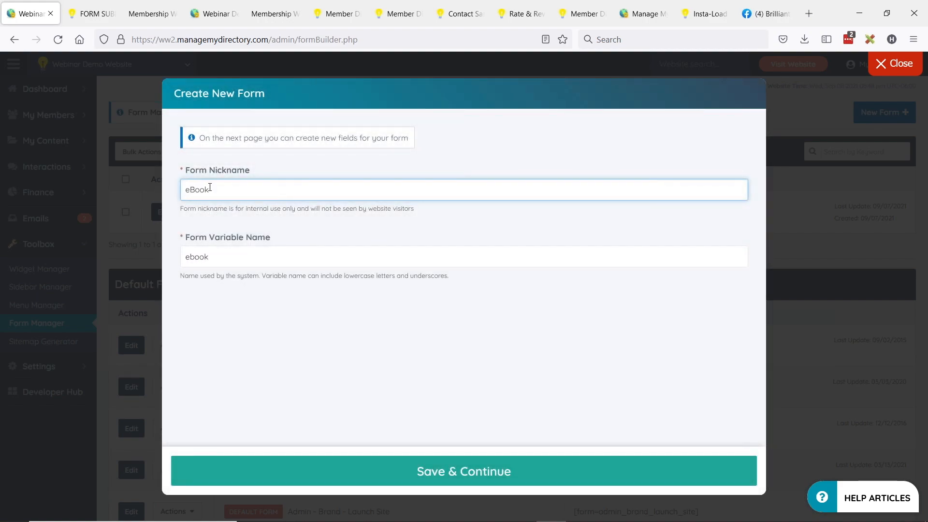
pyautogui.write(' Download')
pyautogui.click(460, 467)
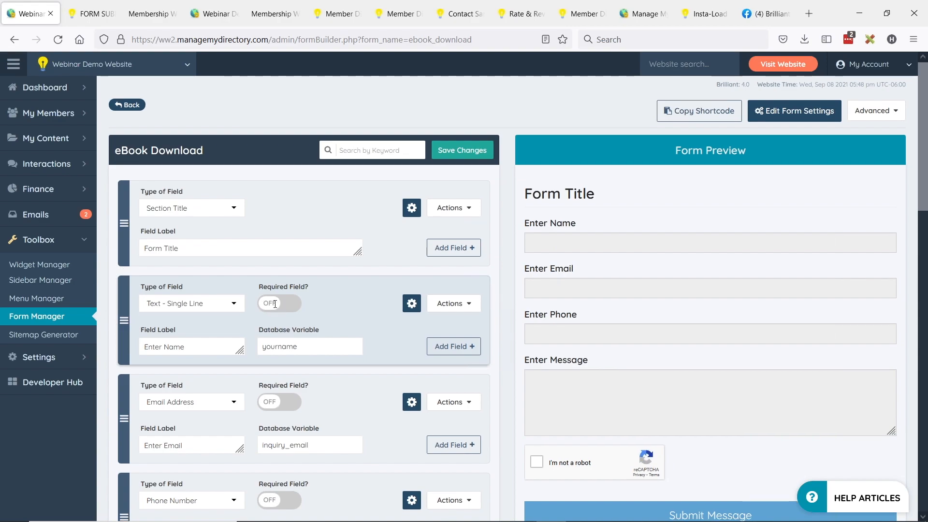
# - Delete the Enter Message textarea field from eBook Download and save the form changes
pyautogui.scroll(-4, 285, 310)
pyautogui.scroll(-1, 280, 293)
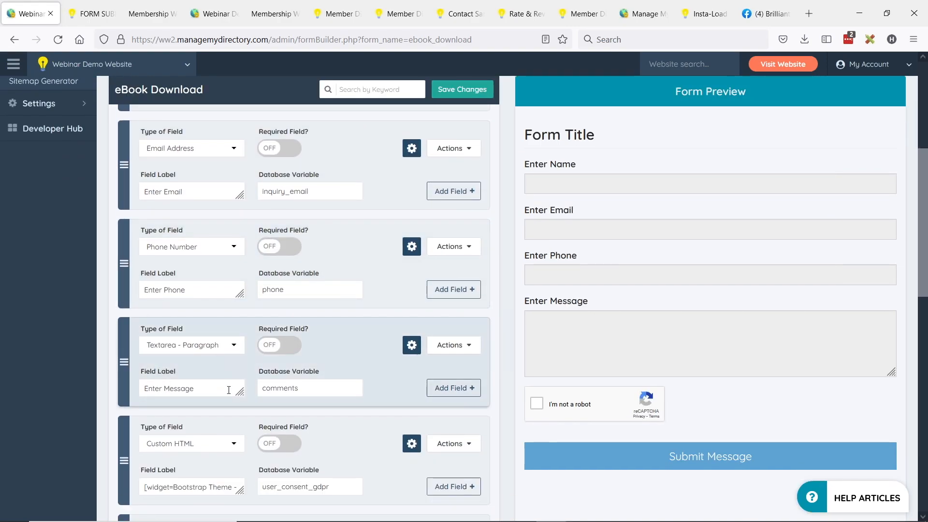
pyautogui.click(449, 344)
pyautogui.click(424, 399)
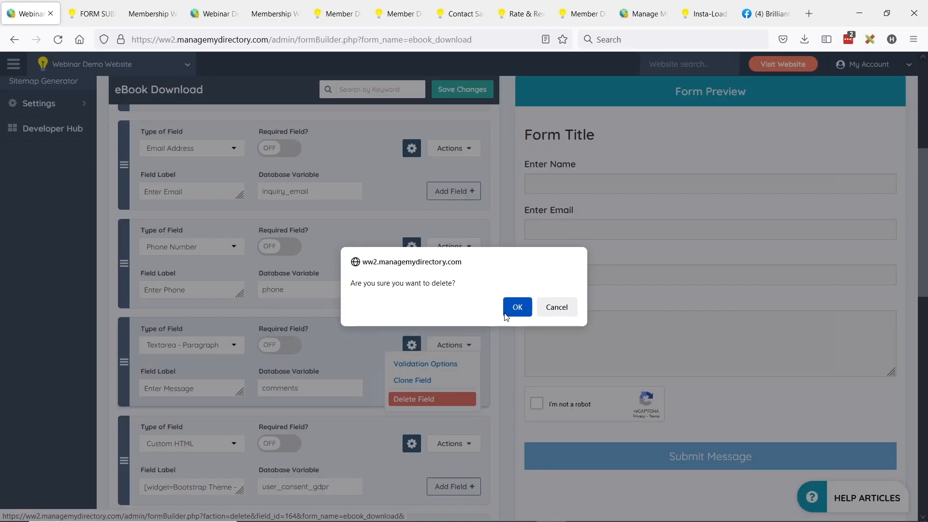
pyautogui.click(516, 306)
pyautogui.scroll(6, 419, 314)
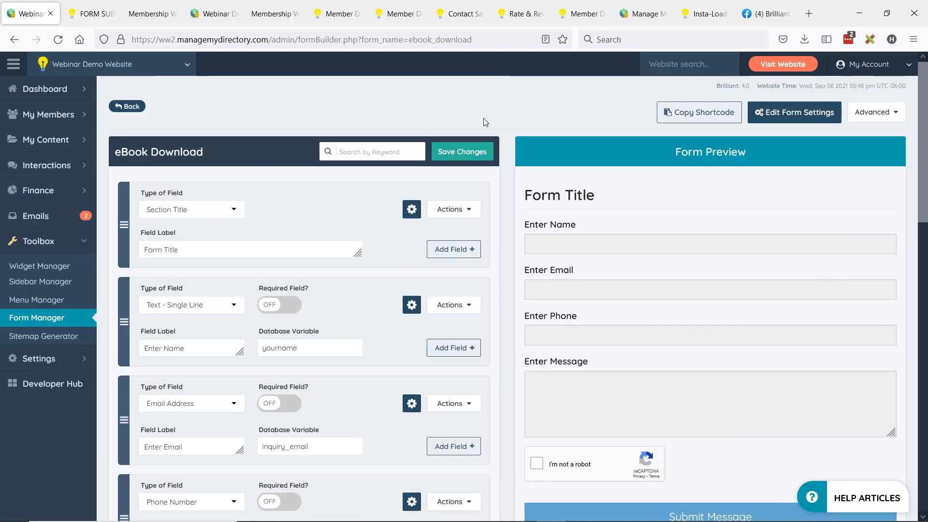
pyautogui.click(466, 152)
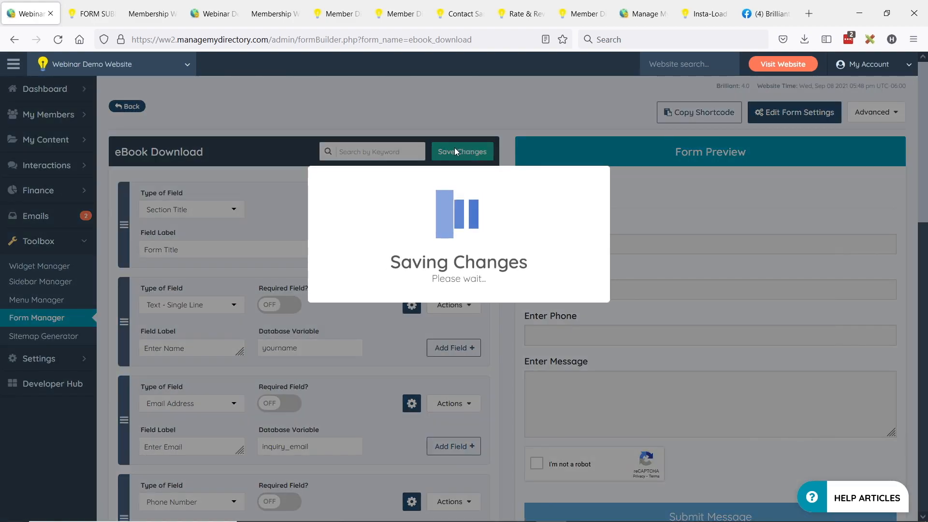
pyautogui.click(482, 308)
pyautogui.click(464, 304)
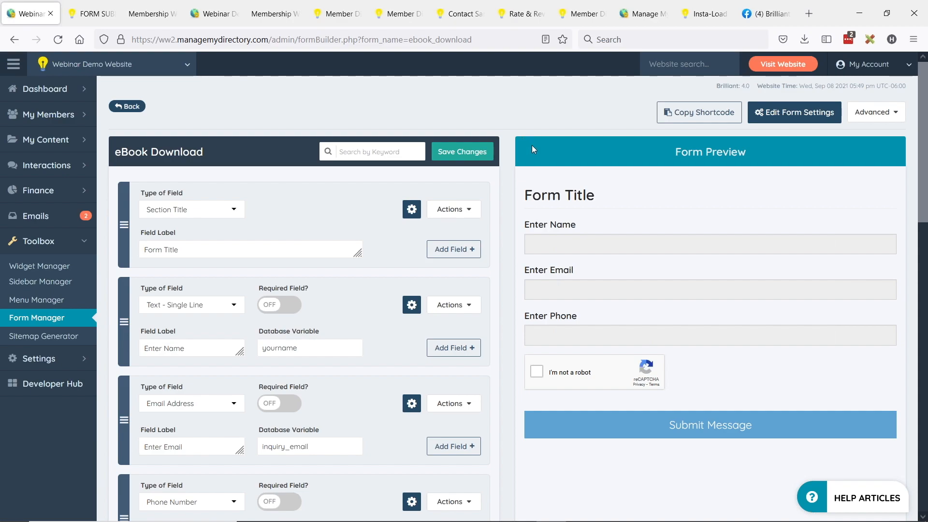
# - Make eBook Download submissions redirect to the form-submitted confirmation page address
pyautogui.click(785, 121)
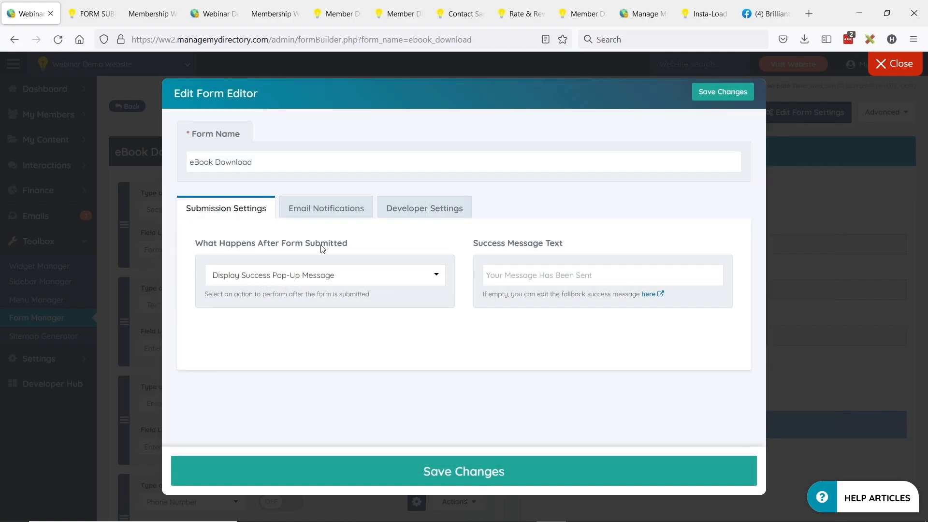
pyautogui.click(277, 279)
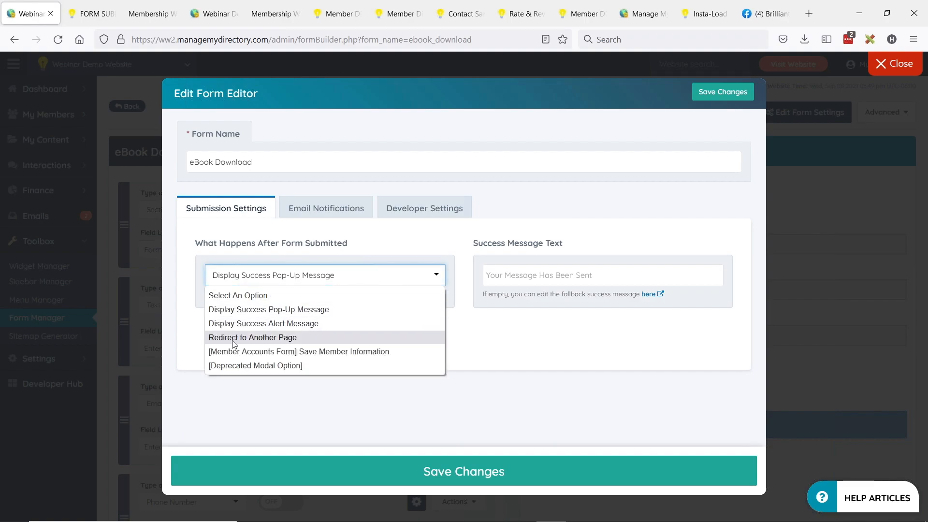
pyautogui.click(257, 341)
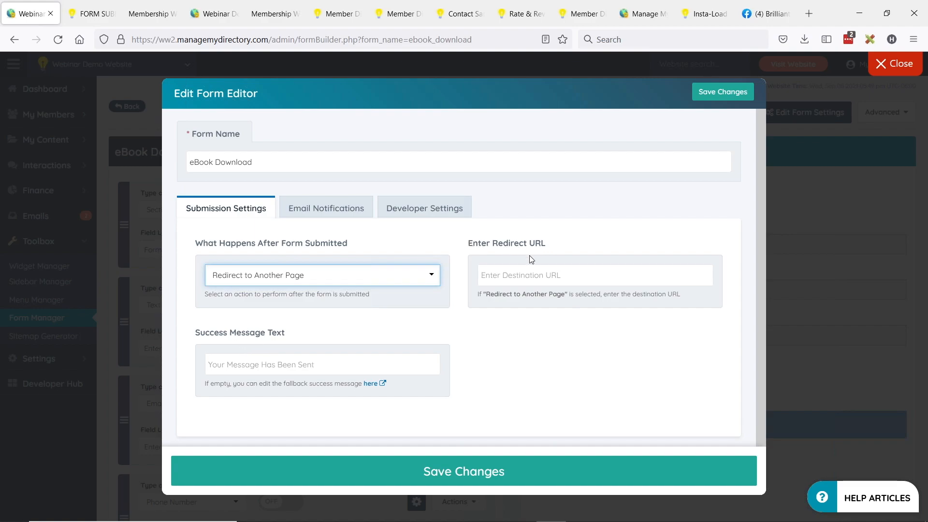
pyautogui.click(94, 13)
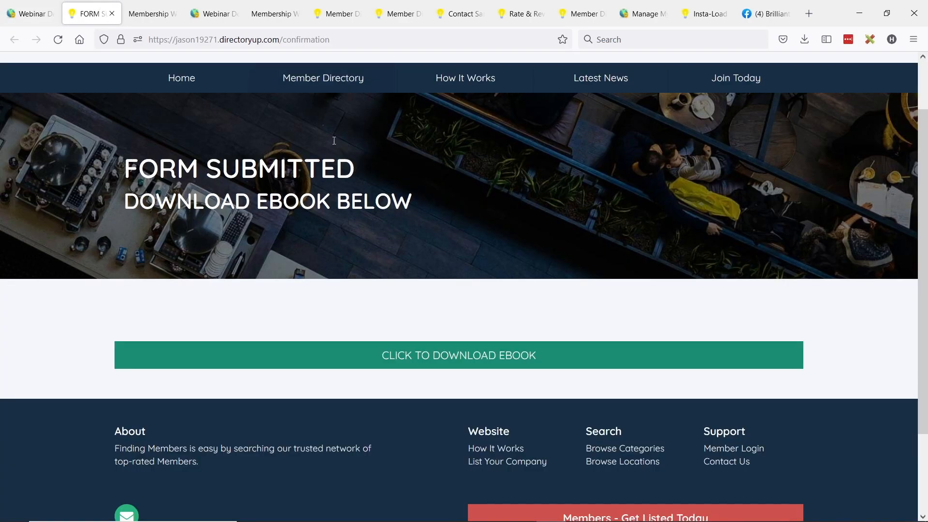
pyautogui.scroll(2, 299, 225)
pyautogui.scroll(1, 299, 225)
pyautogui.moveTo(330, 39); pyautogui.dragTo(160, 45)
pyautogui.moveTo(139, 232); pyautogui.dragTo(314, 226)
pyautogui.moveTo(155, 265); pyautogui.dragTo(445, 379)
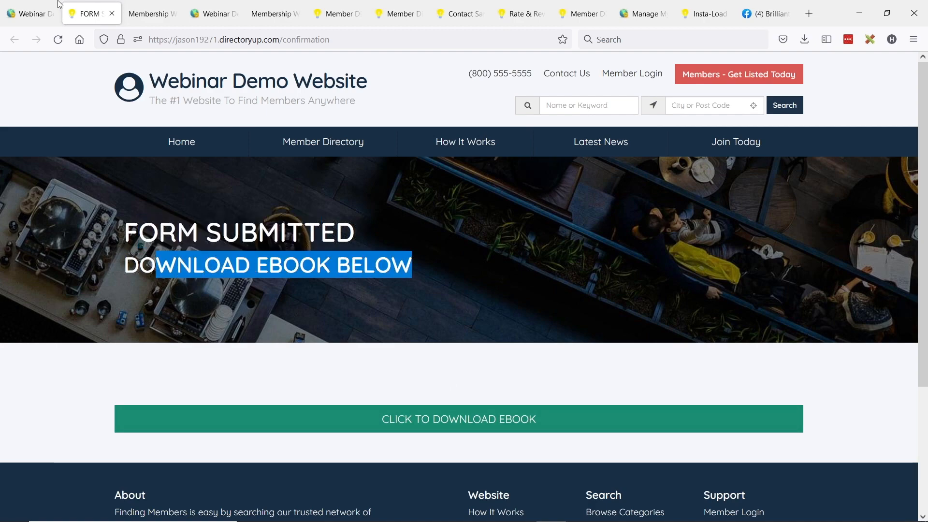
pyautogui.click(30, 11)
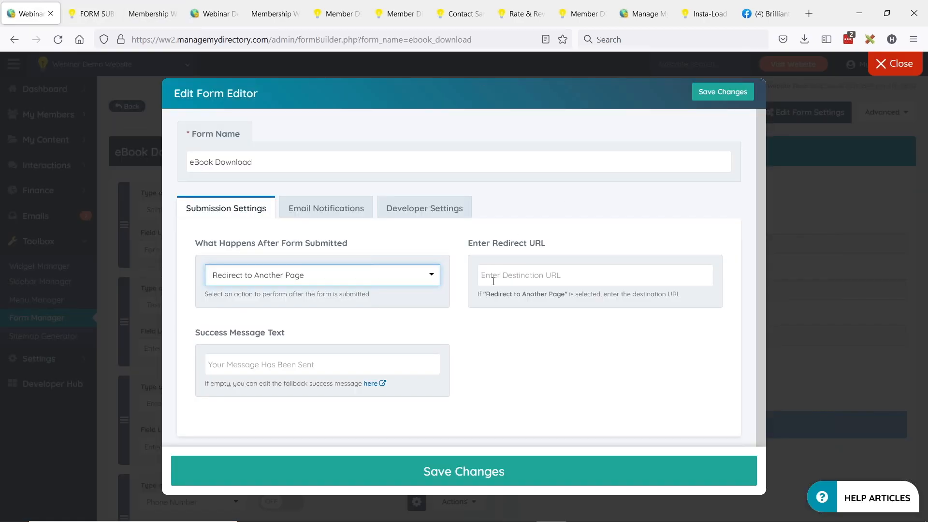
pyautogui.click(592, 282)
pyautogui.write('https://jason19271.directoryup.com/confirmation')
# - Set the form's success message to 'Thanks... 1 eBook coming right up'
pyautogui.click(249, 366)
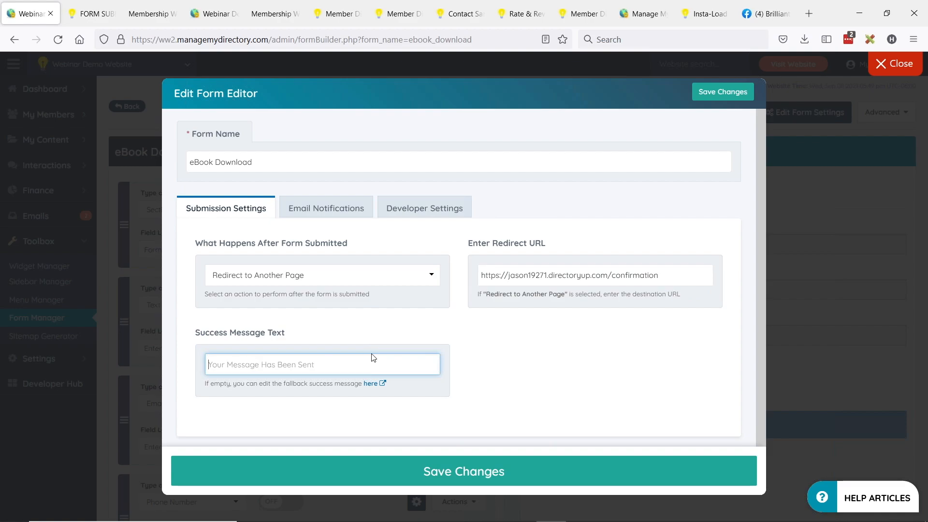
pyautogui.write('Thanks.')
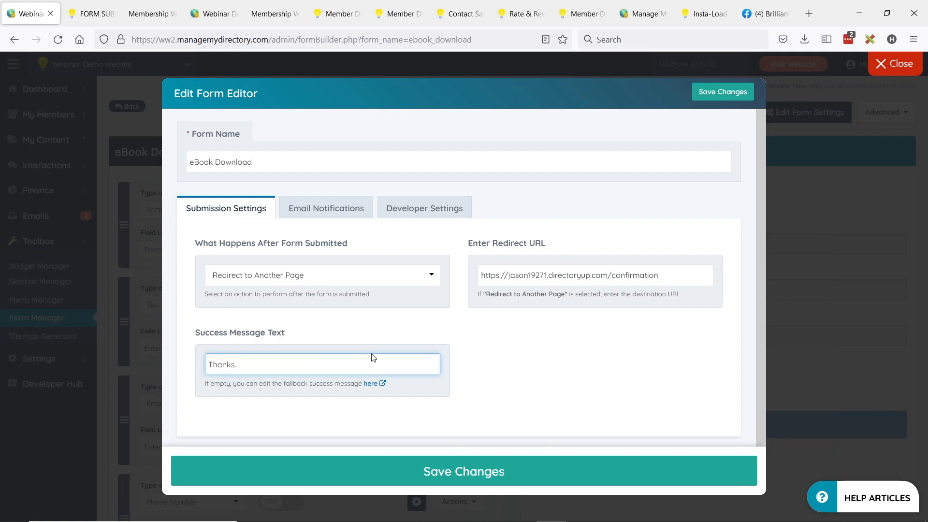
pyautogui.write('.. 1 eBook coming right up!')
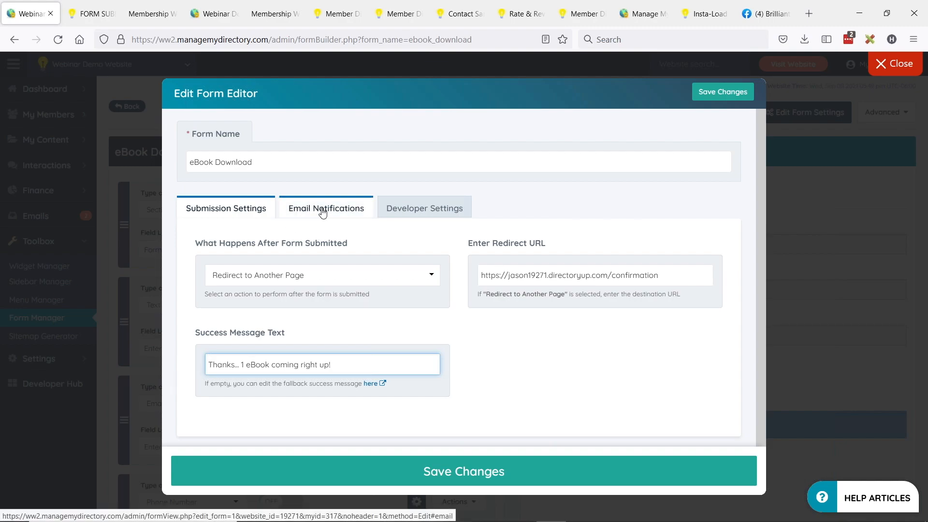
pyautogui.click(322, 213)
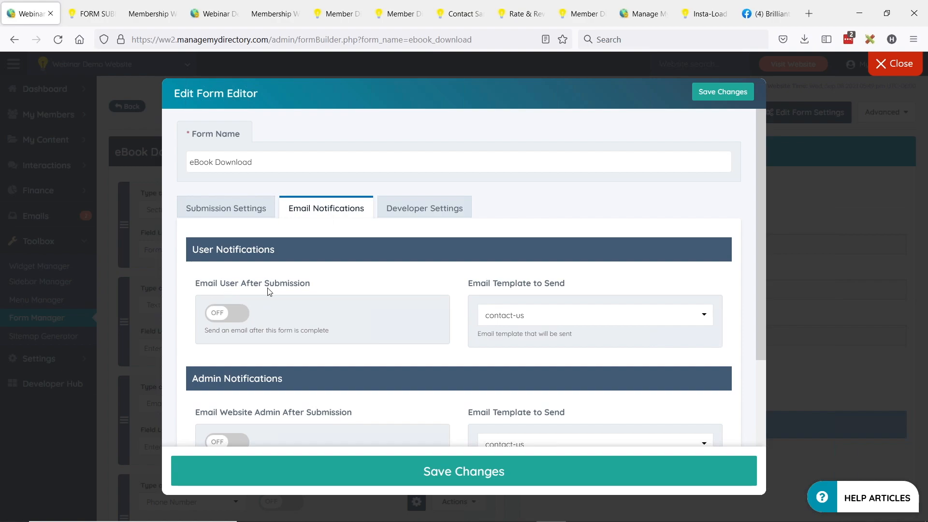
# - Turn on Email User After Submission and choose the 'ebook' template to send
pyautogui.click(218, 318)
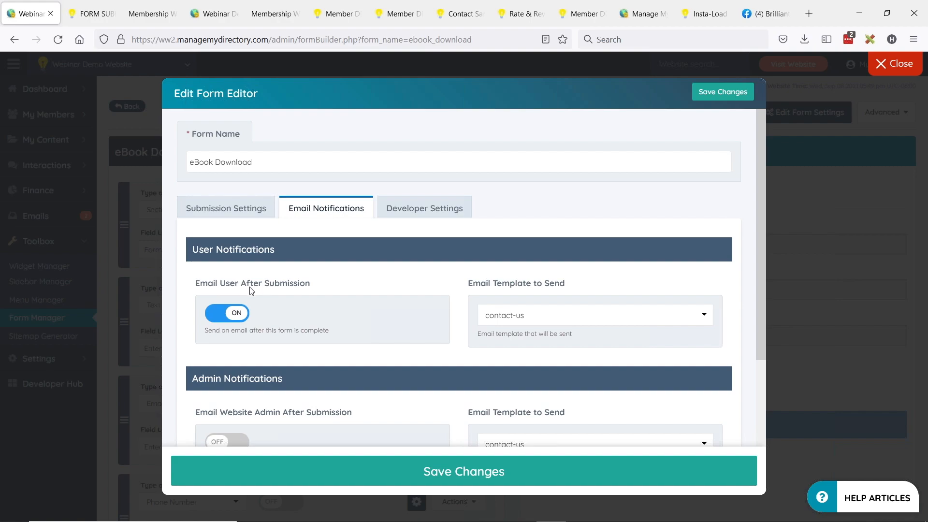
pyautogui.click(540, 319)
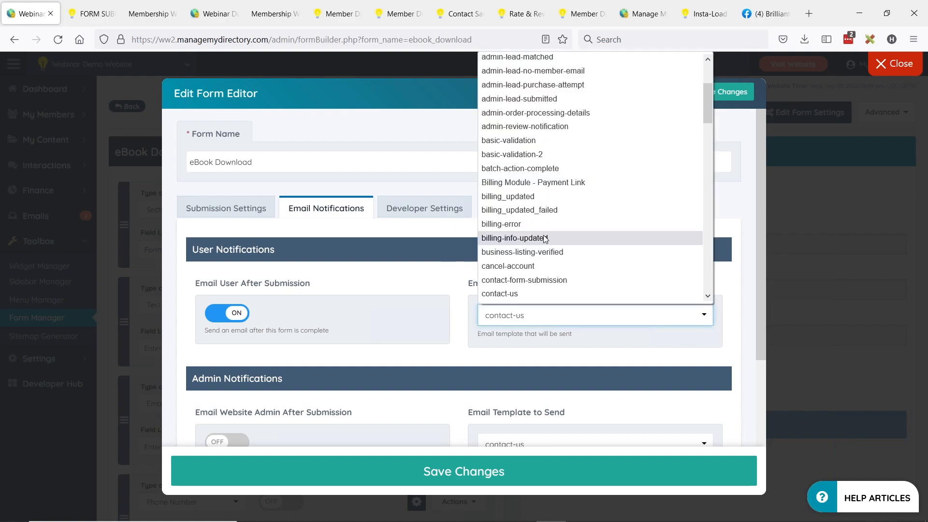
pyautogui.scroll(3, 541, 232)
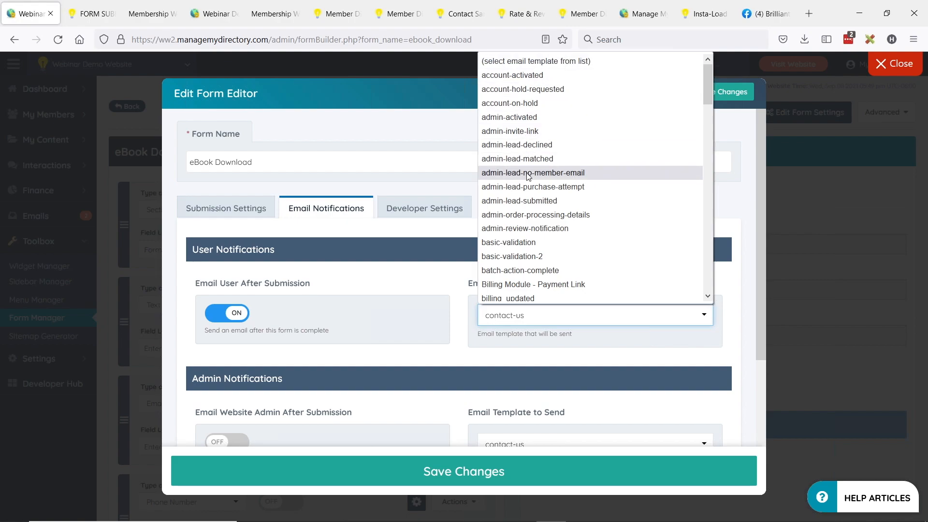
pyautogui.scroll(-20, 529, 184)
pyautogui.click(514, 294)
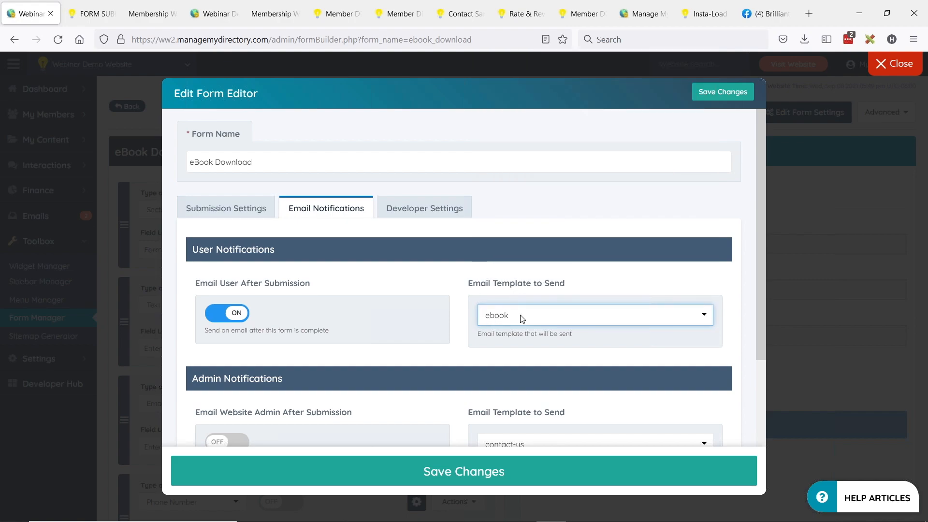
pyautogui.moveTo(474, 285); pyautogui.dragTo(566, 286)
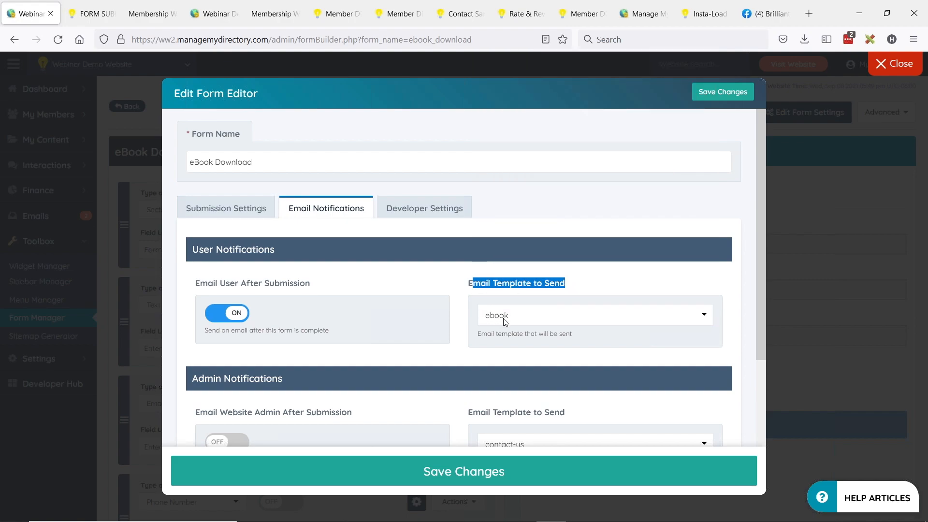
pyautogui.click(439, 273)
pyautogui.scroll(-2, 469, 264)
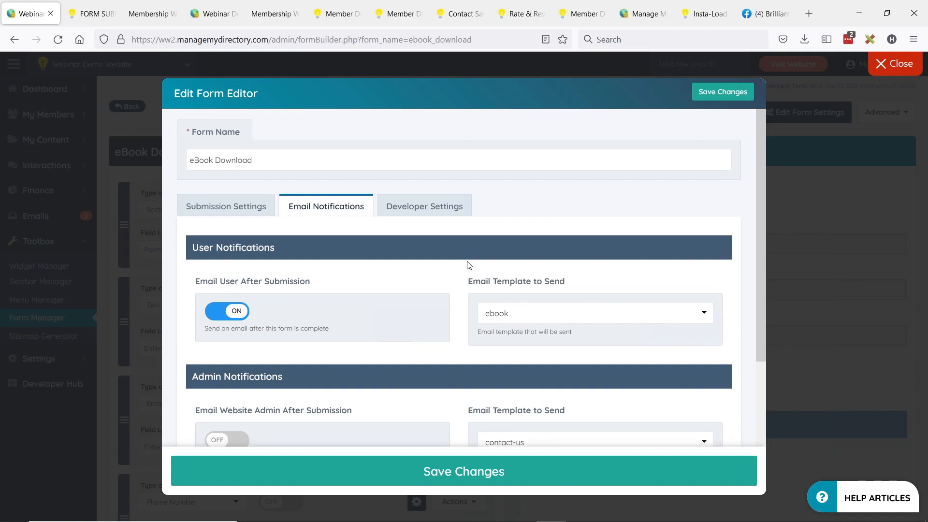
pyautogui.scroll(-2, 317, 261)
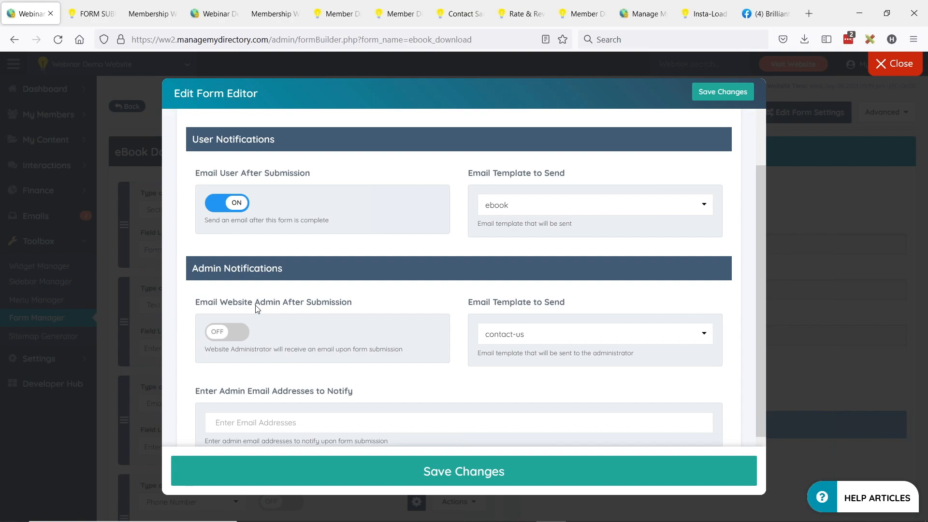
# - Try adding an admin notification address, remove it, switch admin email off, and save
pyautogui.click(215, 332)
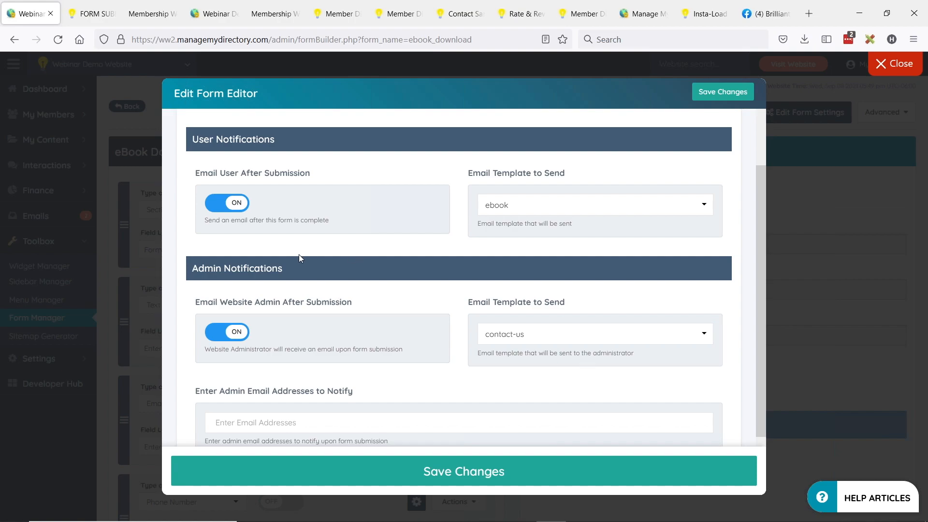
pyautogui.scroll(-1, 295, 250)
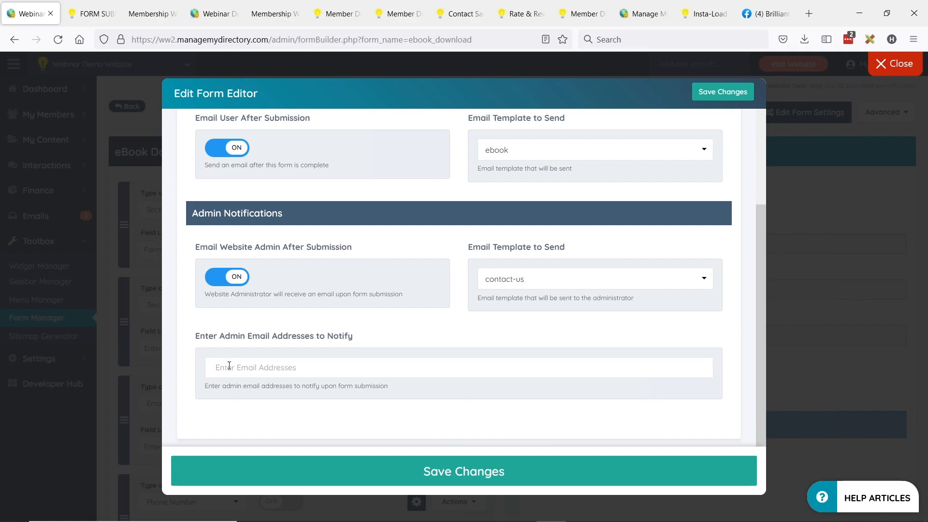
pyautogui.click(266, 363)
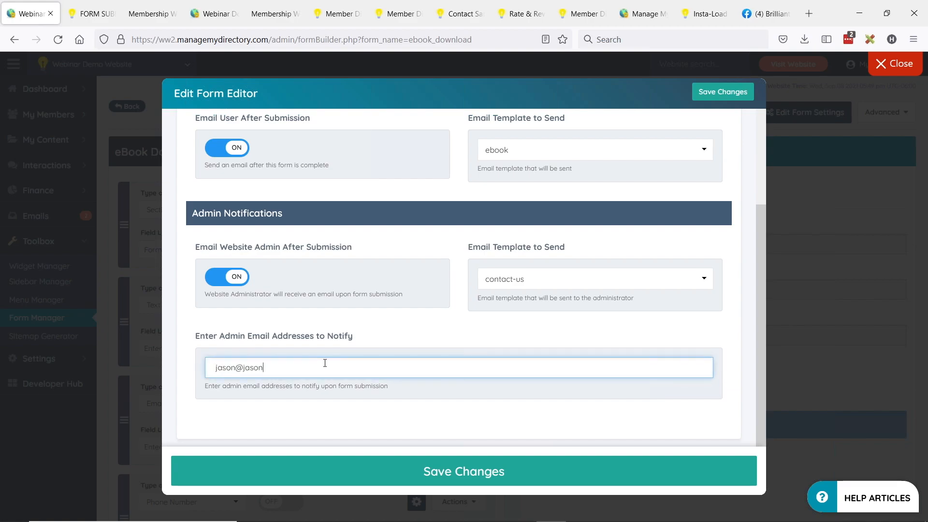
pyautogui.press('Return')
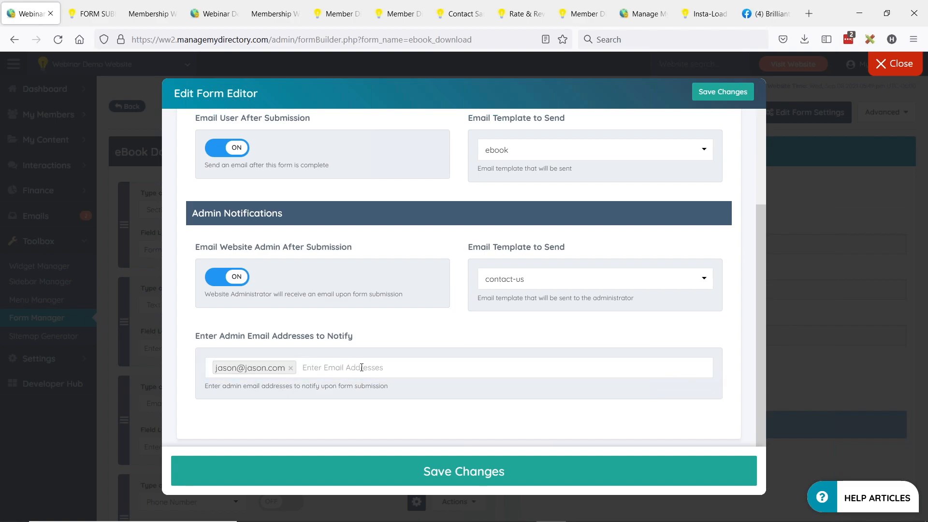
pyautogui.click(290, 368)
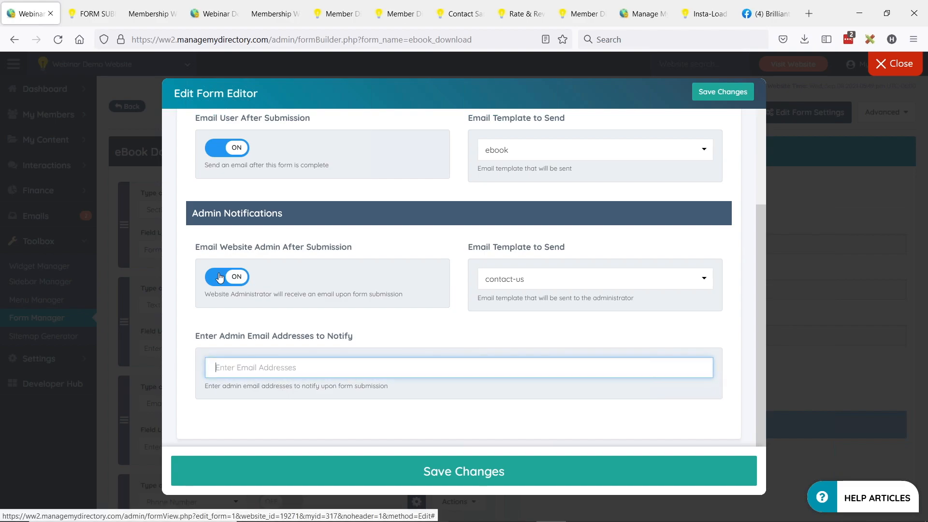
pyautogui.click(227, 276)
pyautogui.scroll(1, 429, 169)
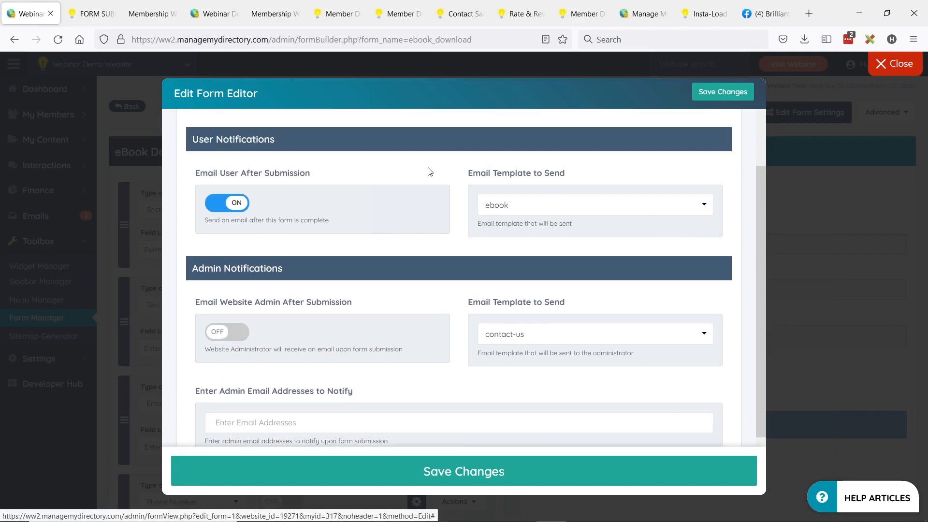
pyautogui.click(462, 472)
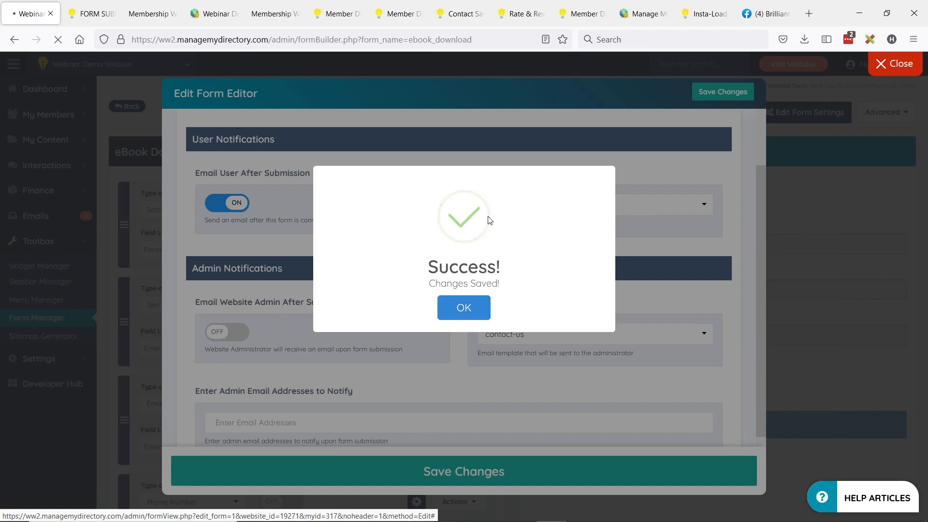
# - Dismiss the save confirmation and locate eBook Download in the Form Manager list
pyautogui.click(471, 306)
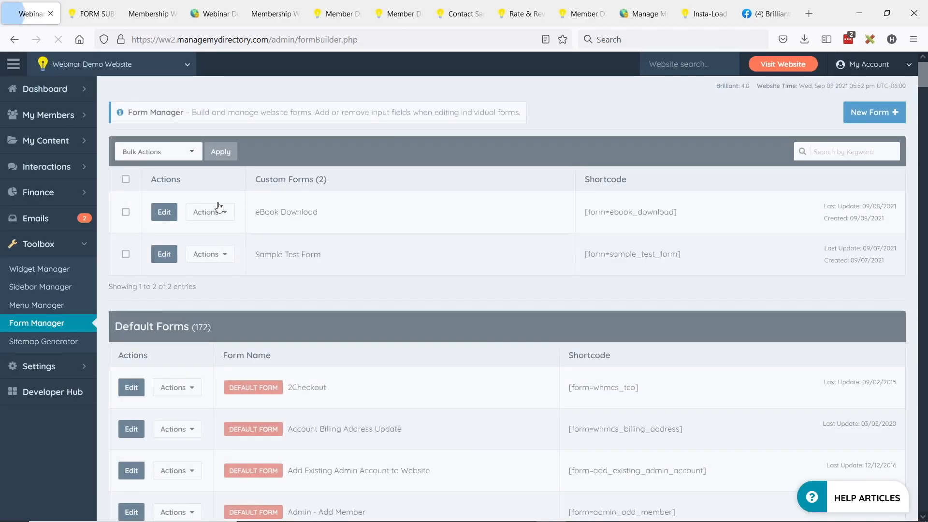
pyautogui.moveTo(264, 212); pyautogui.dragTo(647, 217)
pyautogui.click(637, 212)
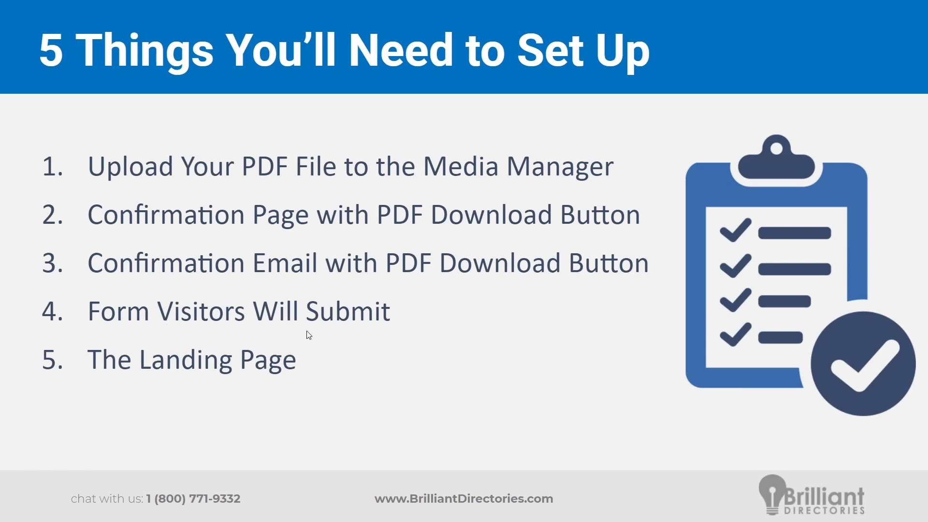
# - Copy the eBook Download form's shortcode [form=ebook_download]
pyautogui.hotkey('alt', 'Tab')
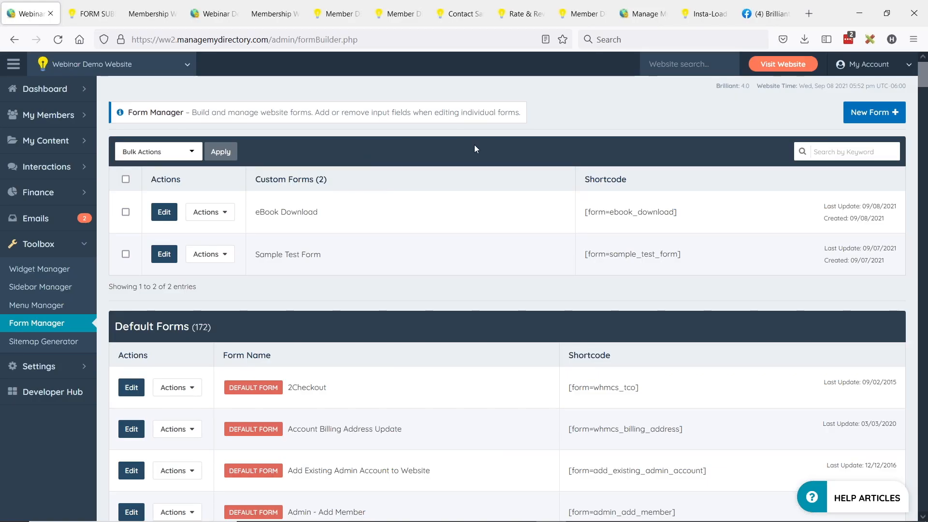
pyautogui.click(216, 212)
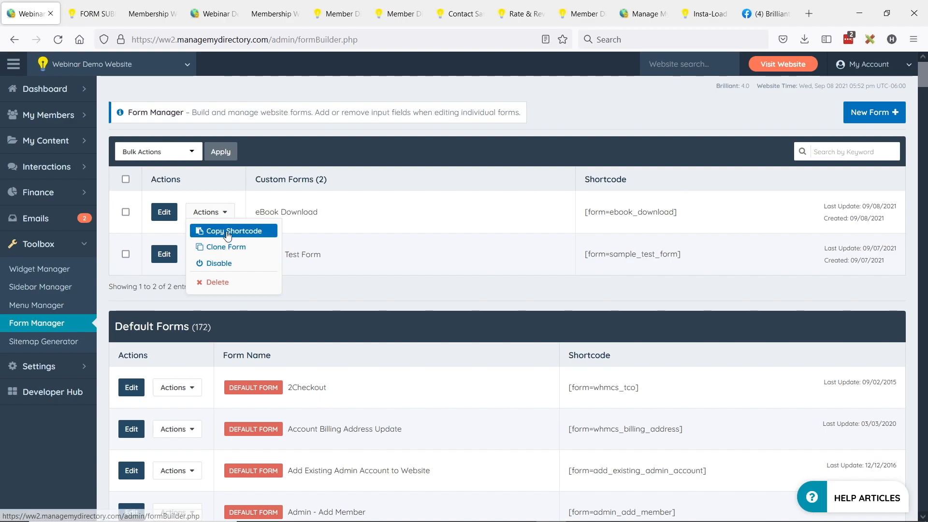
pyautogui.click(227, 234)
pyautogui.click(562, 307)
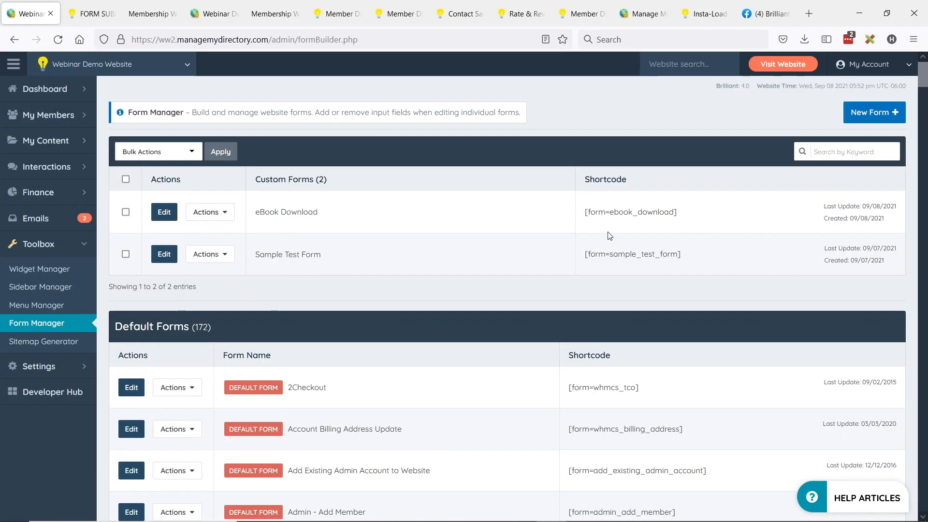
pyautogui.moveTo(586, 212); pyautogui.dragTo(672, 221)
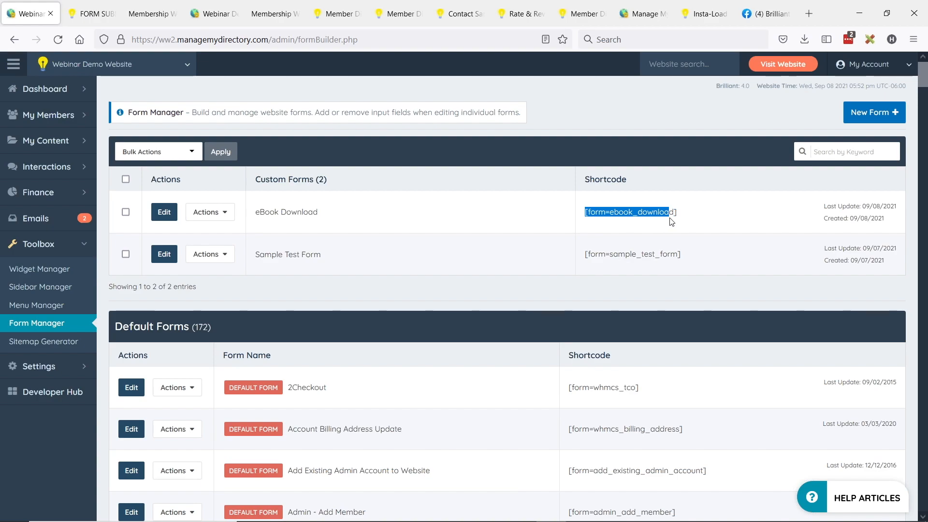
pyautogui.click(628, 211)
pyautogui.moveTo(586, 213); pyautogui.dragTo(660, 212)
pyautogui.click(683, 214)
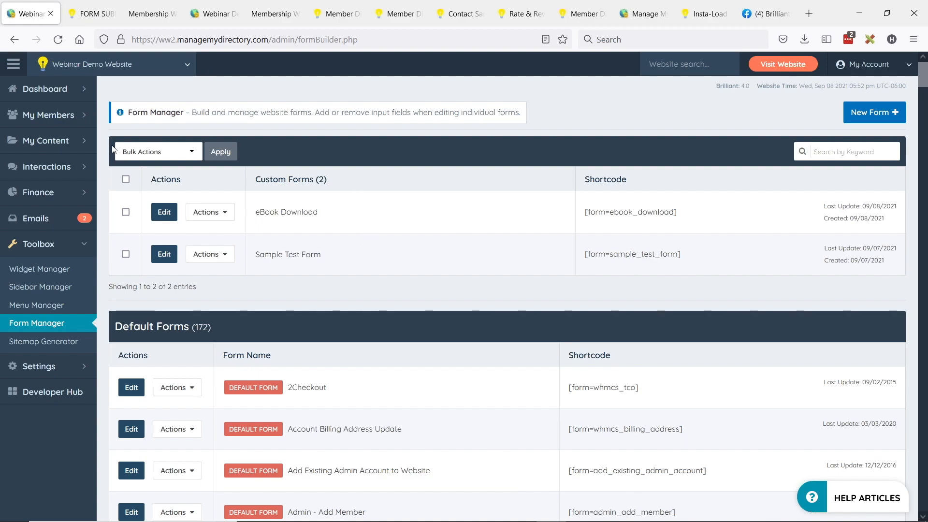
pyautogui.click(46, 140)
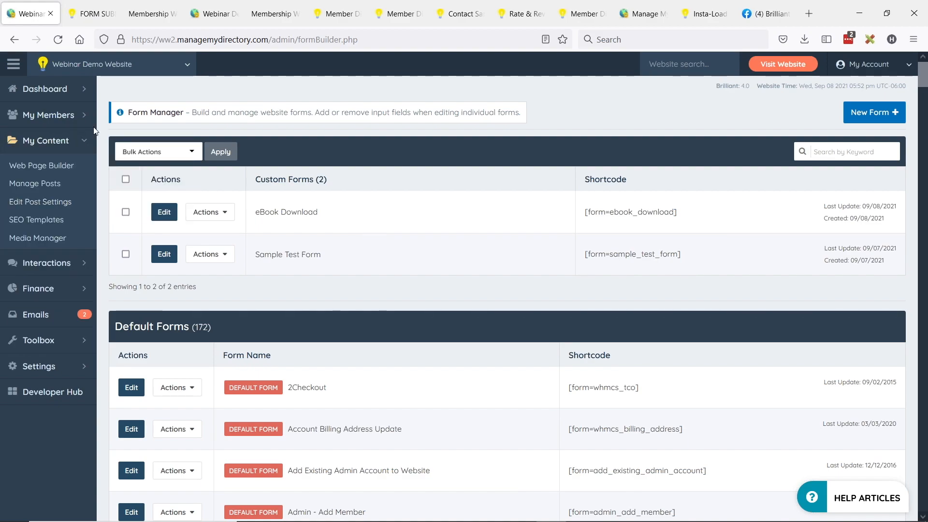
# - Clone the FORM SUBMITTED page using its Actions menu in the Web Page Builder list
pyautogui.click(44, 170)
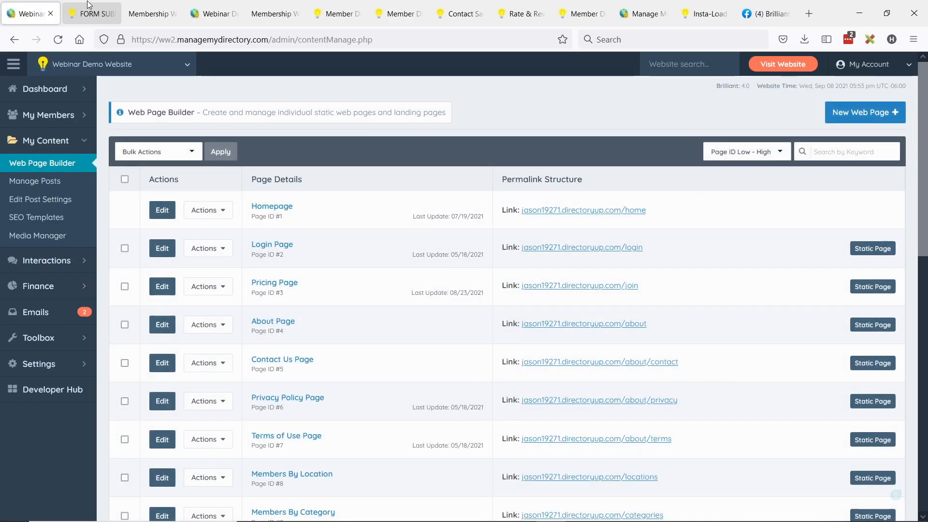
pyautogui.click(89, 7)
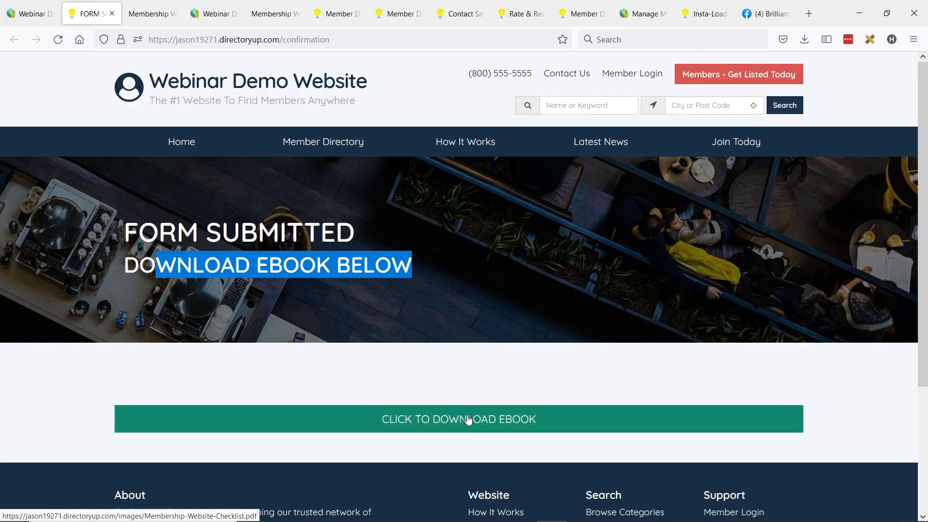
pyautogui.click(26, 14)
pyautogui.scroll(-9, 431, 302)
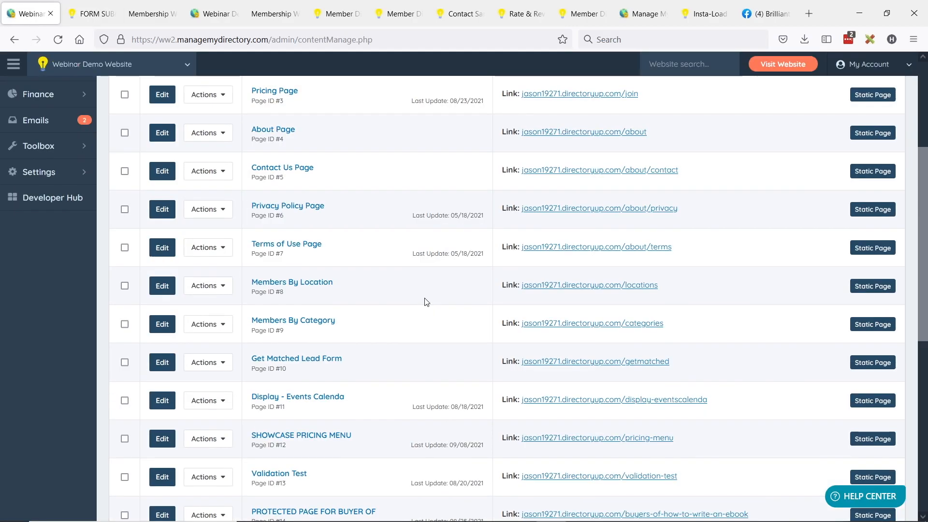
pyautogui.click(208, 298)
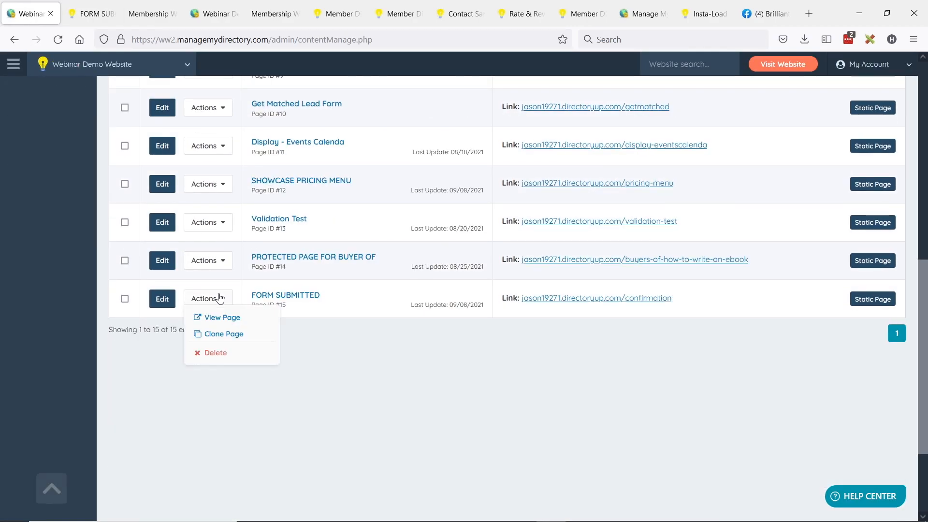
pyautogui.click(217, 338)
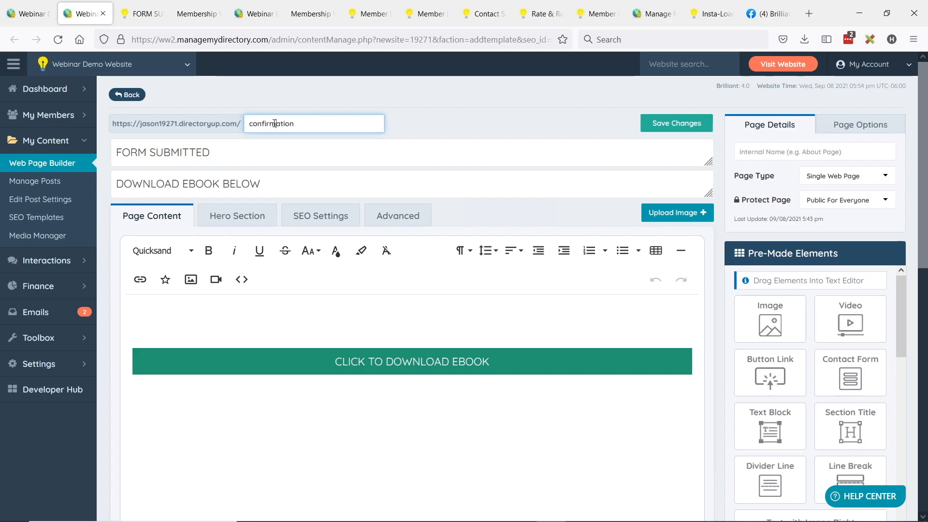
# - Change the page address to new-ebook and the title to GET THIS EBOOK
pyautogui.doubleClick(275, 123)
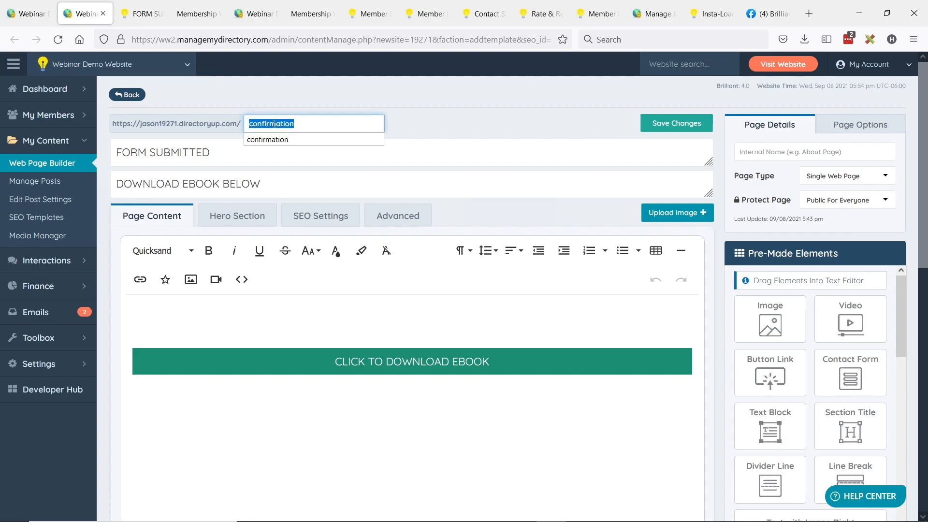
pyautogui.write('new-ebook')
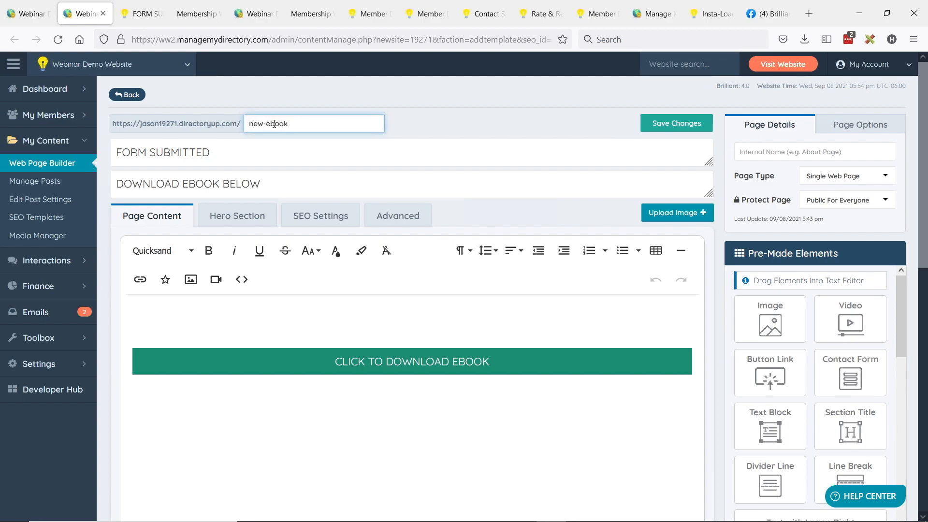
pyautogui.click(166, 151)
pyautogui.doubleClick(166, 153)
pyautogui.tripleClick(167, 154)
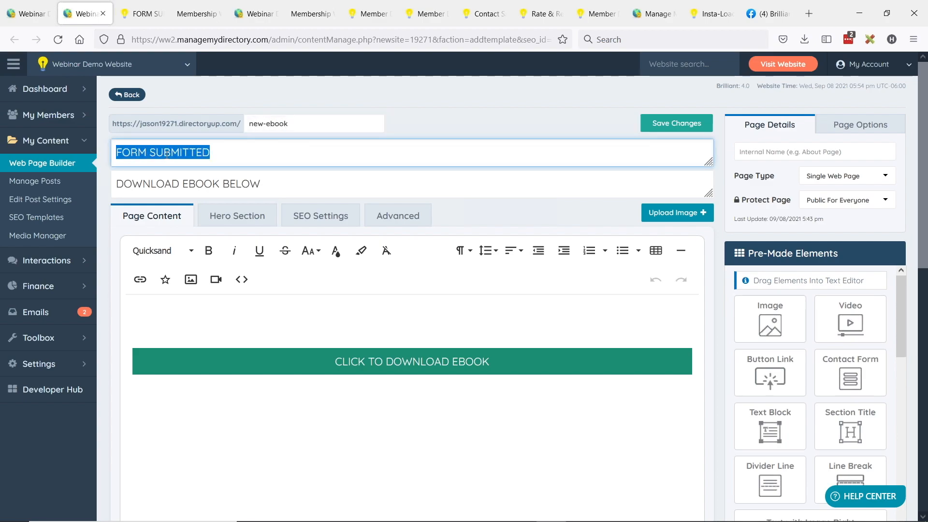
pyautogui.write('GET THIS ')
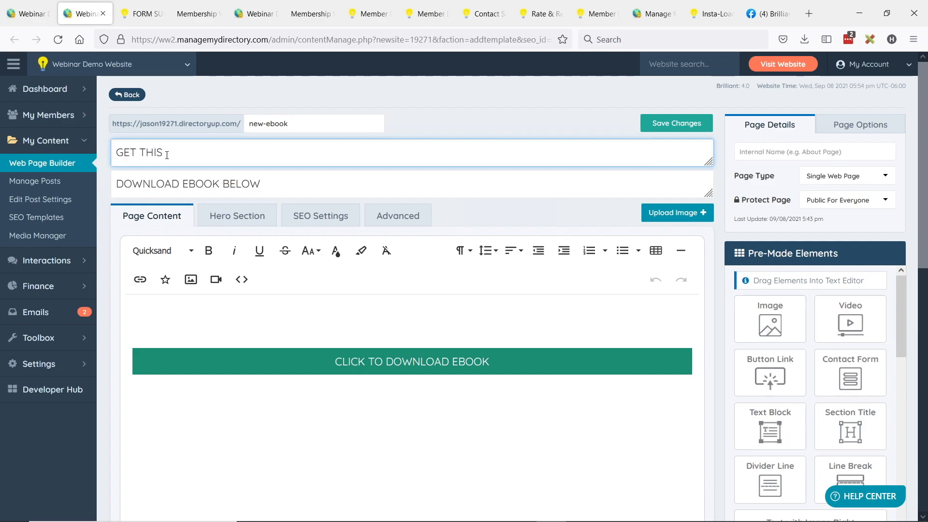
pyautogui.write('EBOOK')
# - Replace the subtitle with FILL IN THE FORM TO GET THIS EBOOK
pyautogui.click(190, 181)
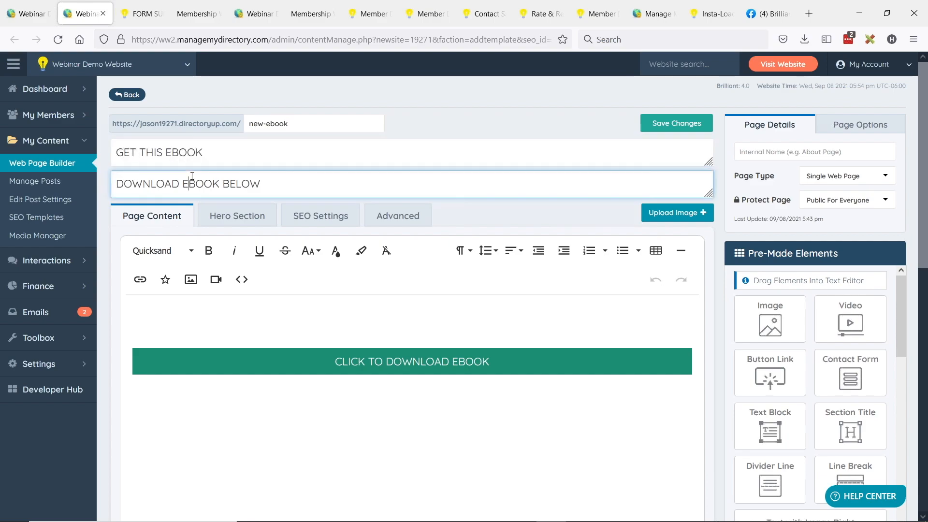
pyautogui.tripleClick(189, 180)
pyautogui.write('FILL IN THE F')
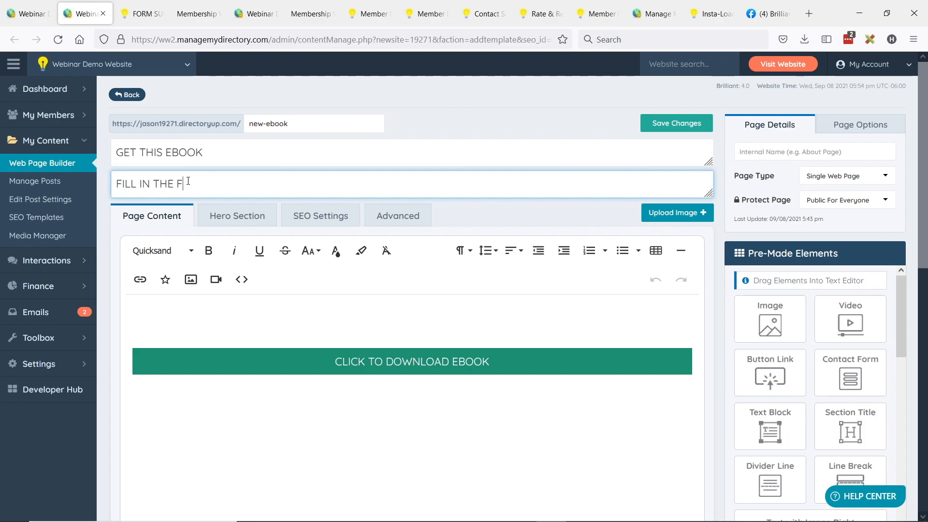
pyautogui.write('ORM TO HE')
pyautogui.write('GET THI')
pyautogui.write('S E')
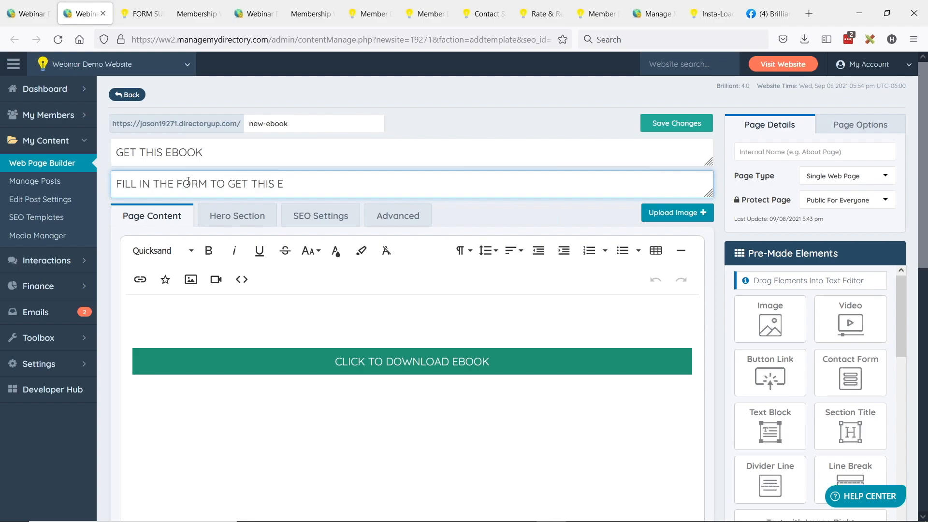
pyautogui.write('BOOK')
# - Unlink and delete the CLICK TO DOWNLOAD EBOOK button text, leaving the body empty
pyautogui.click(367, 332)
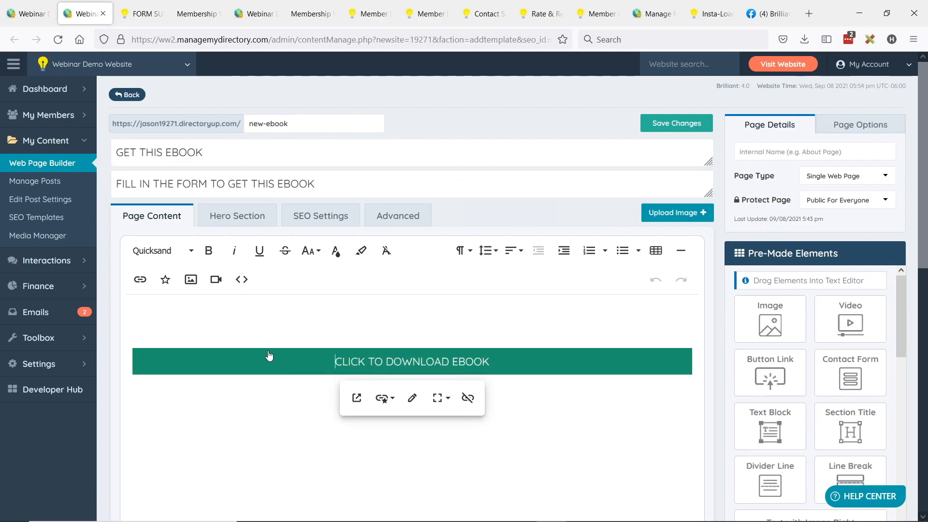
pyautogui.press('Delete')
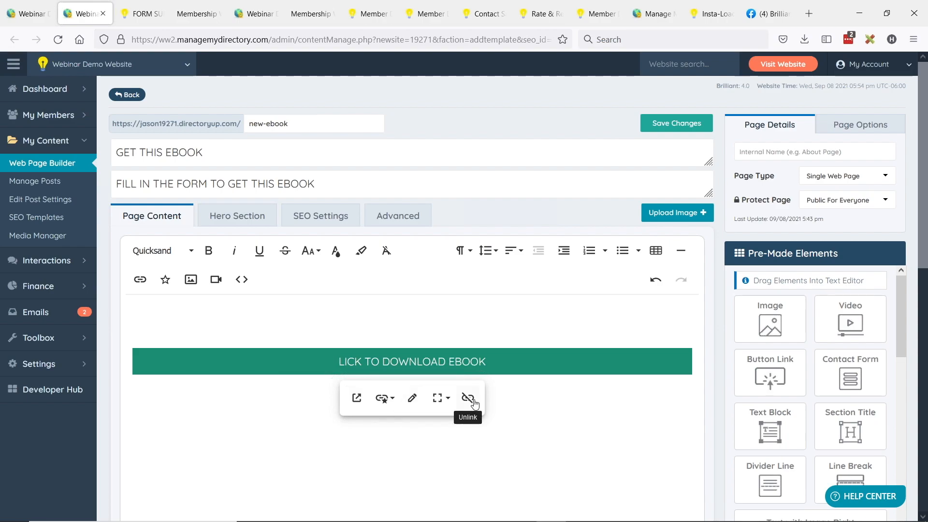
pyautogui.click(468, 398)
pyautogui.hotkey('ctrl', 'a')
pyautogui.press('BackSpace')
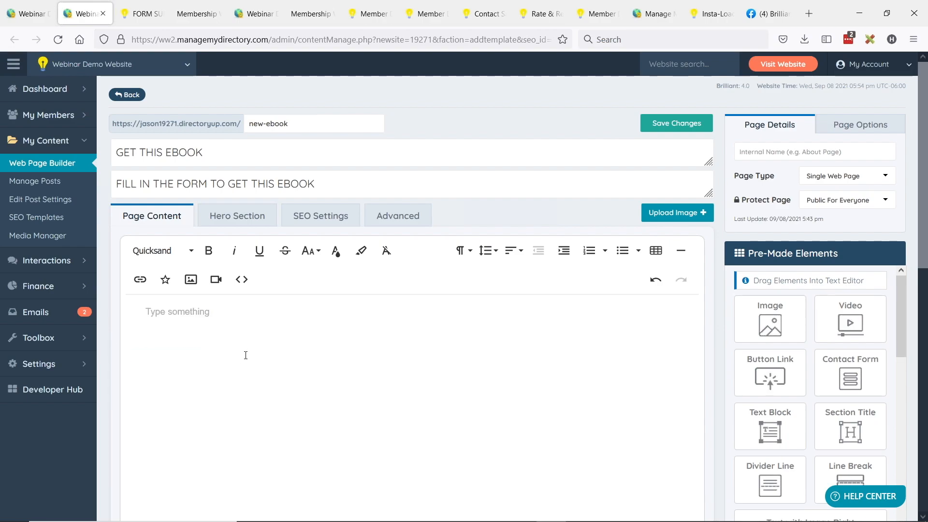
# - Add a Text with Image Right block headed Download Ebook Here, with [form=ebook_download] replacing the image
pyautogui.scroll(-2, 814, 345)
pyautogui.scroll(-1, 814, 345)
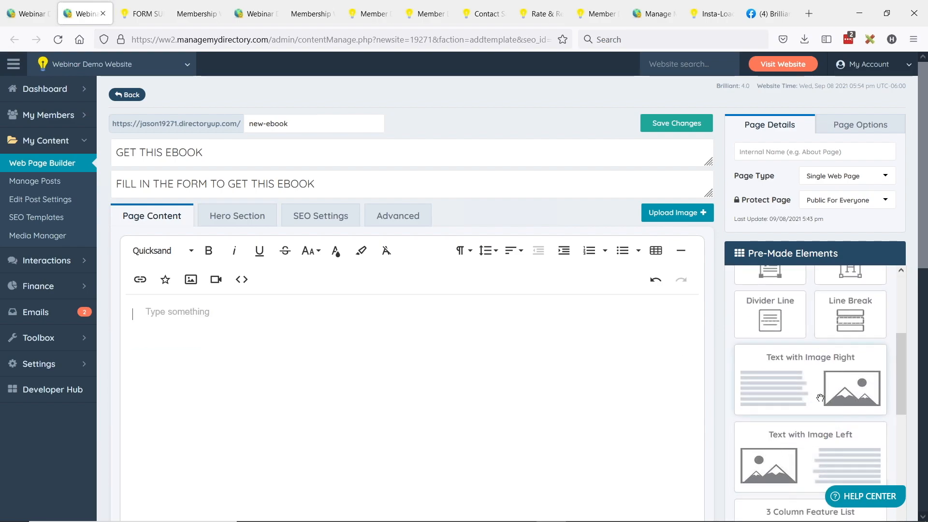
pyautogui.moveTo(811, 367); pyautogui.dragTo(384, 363)
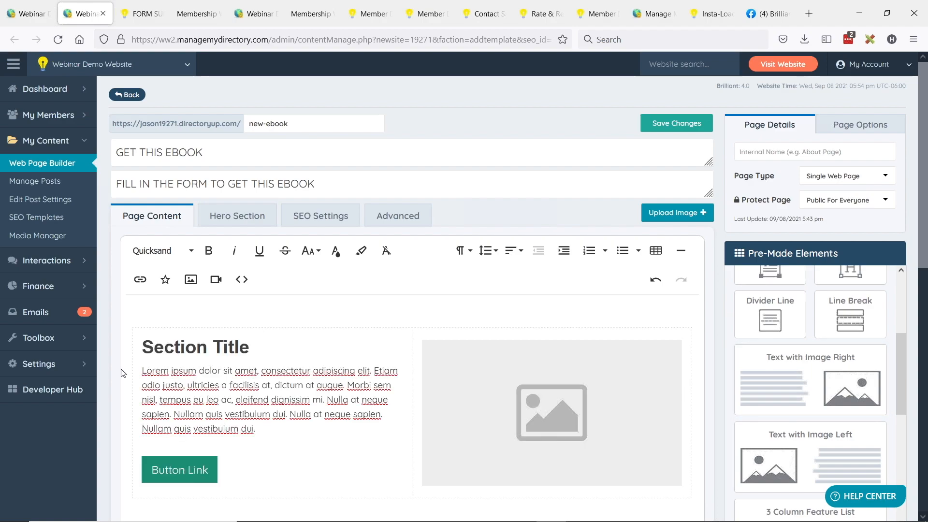
pyautogui.click(507, 374)
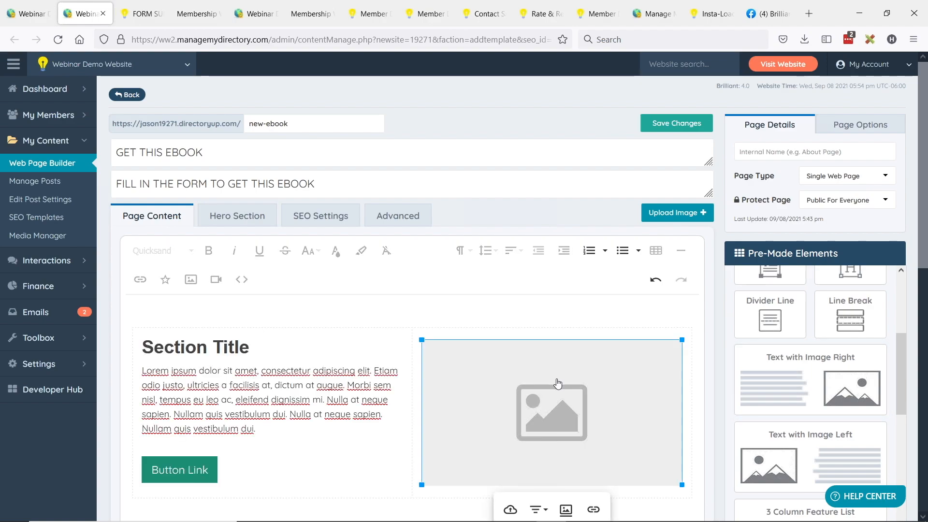
pyautogui.press('Delete')
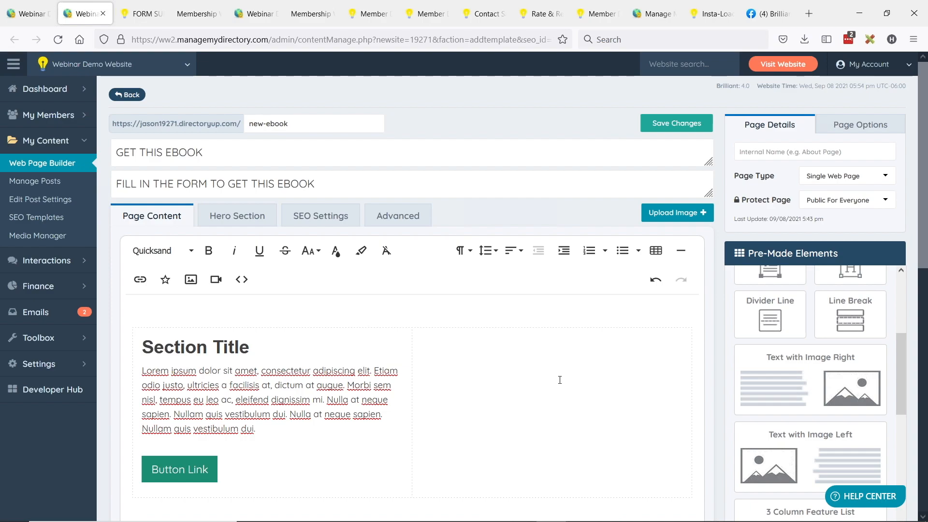
pyautogui.click(462, 363)
pyautogui.write('[form=ebook_download]')
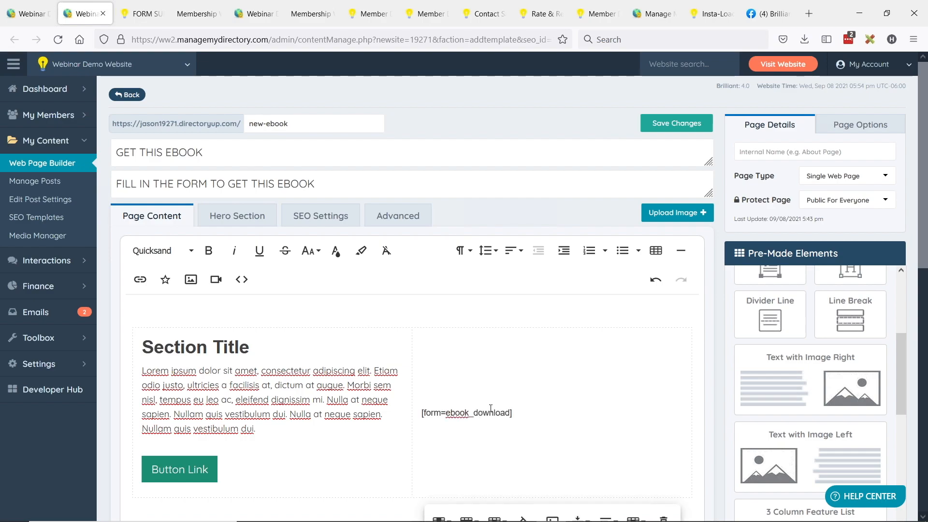
pyautogui.moveTo(143, 344); pyautogui.dragTo(265, 343)
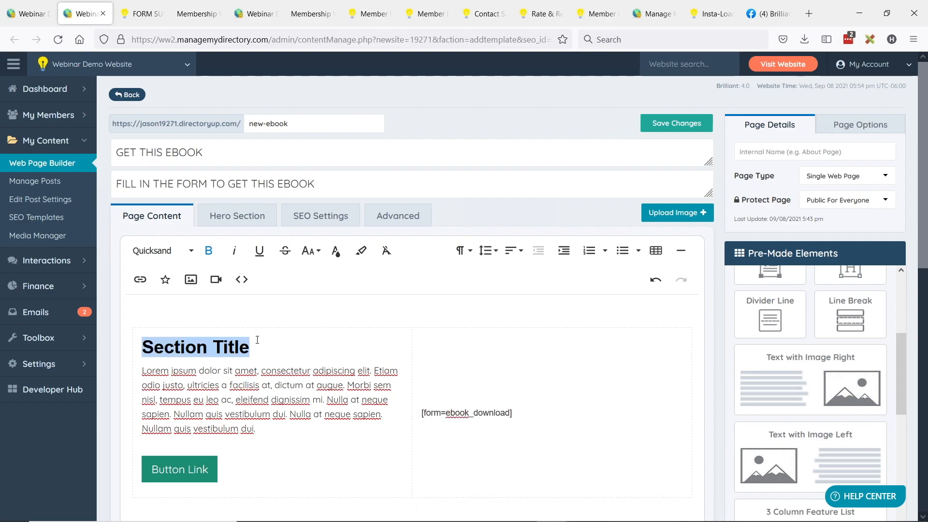
pyautogui.write('Downloa')
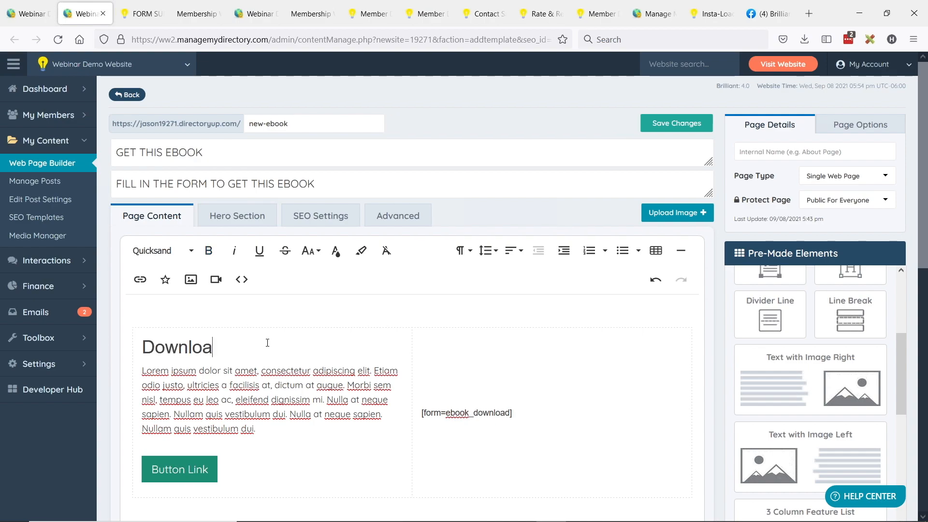
pyautogui.write('d Ebook Here')
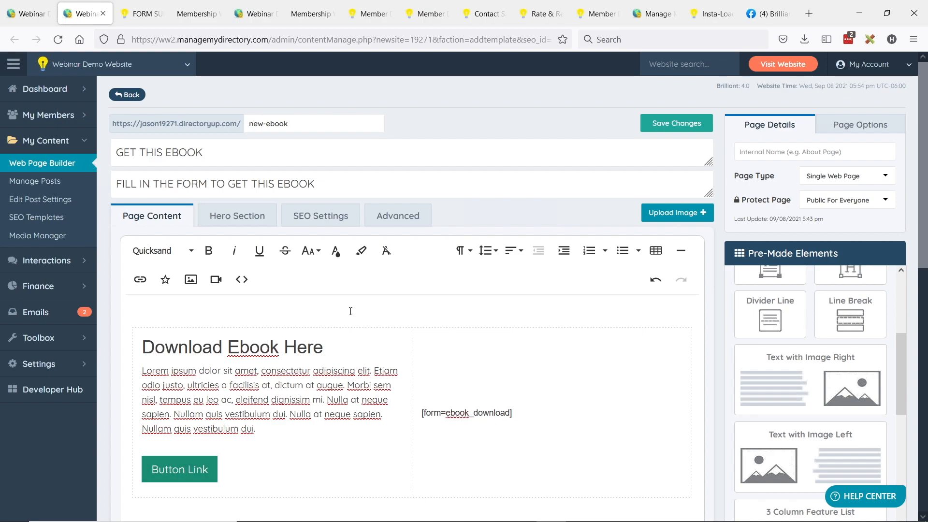
# - Set the Internal Name to the GET THIS EBOOK title and save the page
pyautogui.click(235, 217)
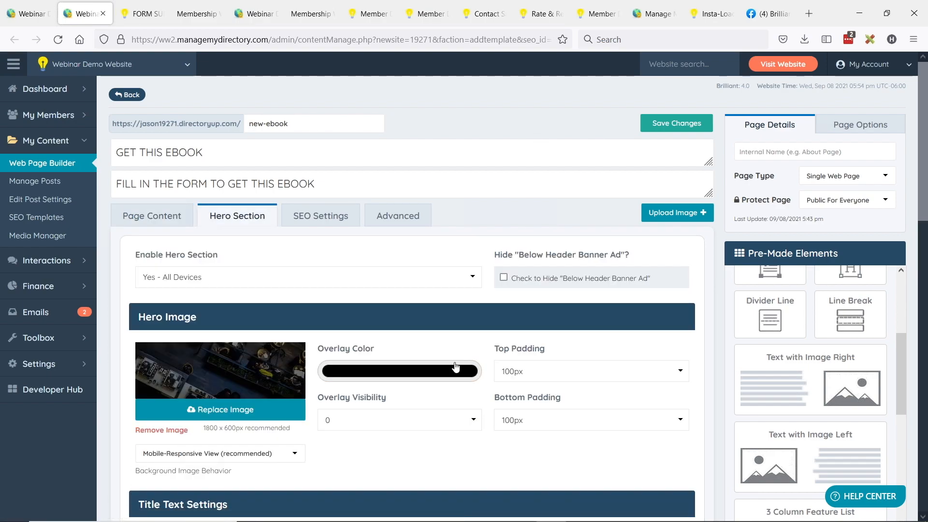
pyautogui.scroll(-4, 456, 367)
pyautogui.scroll(4, 418, 369)
pyautogui.click(151, 215)
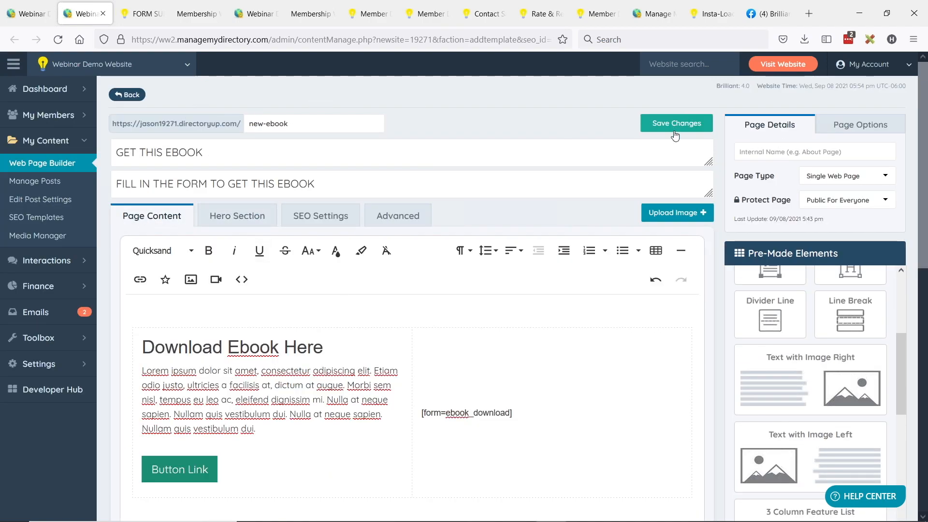
pyautogui.tripleClick(181, 152)
pyautogui.hotkey('ctrl', 'c')
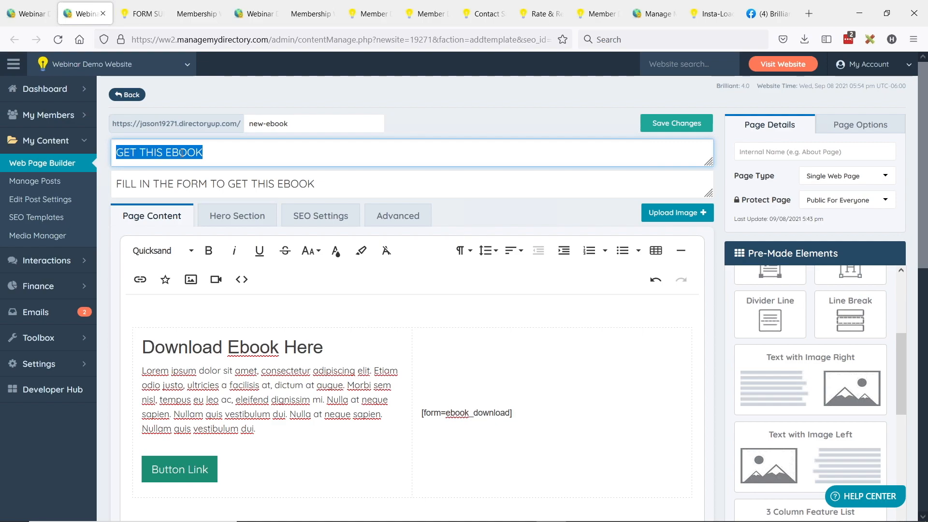
pyautogui.click(765, 150)
pyautogui.hotkey('ctrl', 'v')
pyautogui.click(668, 124)
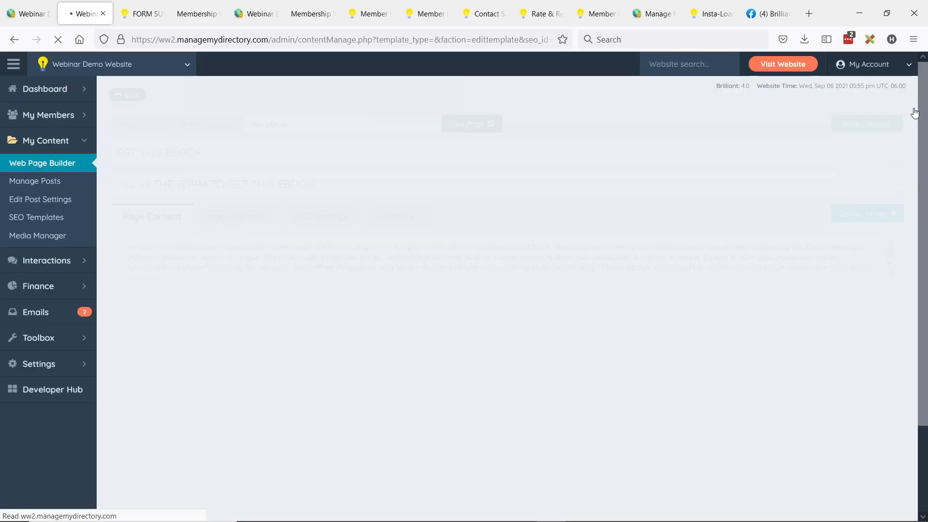
# - View the live new-ebook page to confirm the eBook Download form beside Download Ebook Here
pyautogui.click(850, 125)
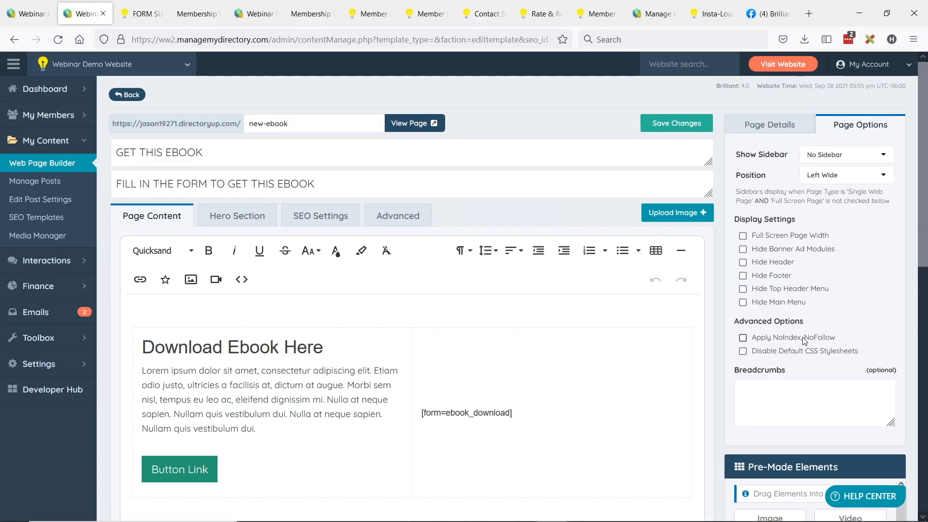
pyautogui.click(771, 126)
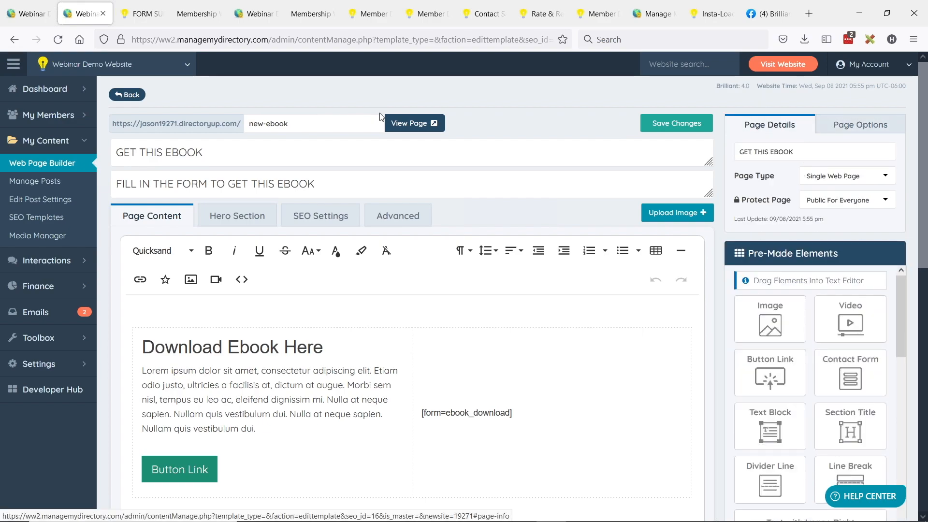
pyautogui.click(420, 123)
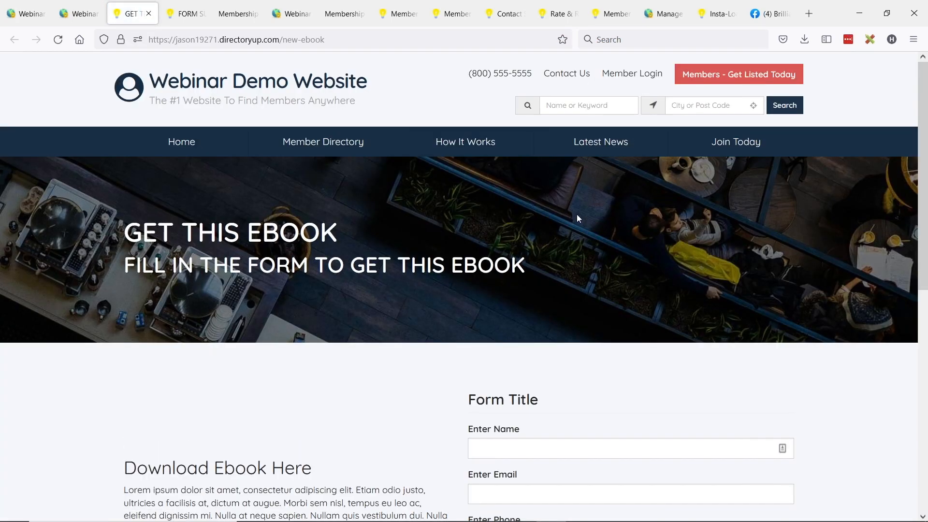
pyautogui.scroll(-3, 454, 241)
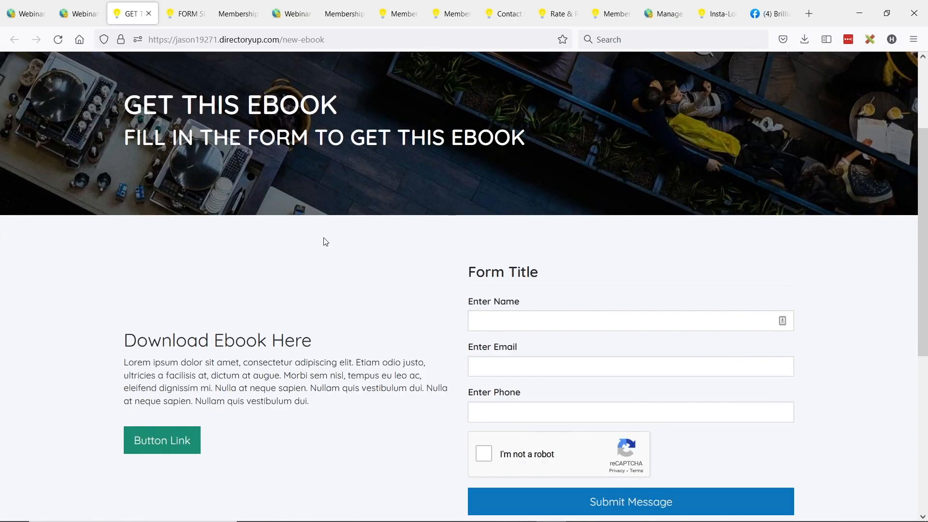
pyautogui.scroll(-2, 348, 199)
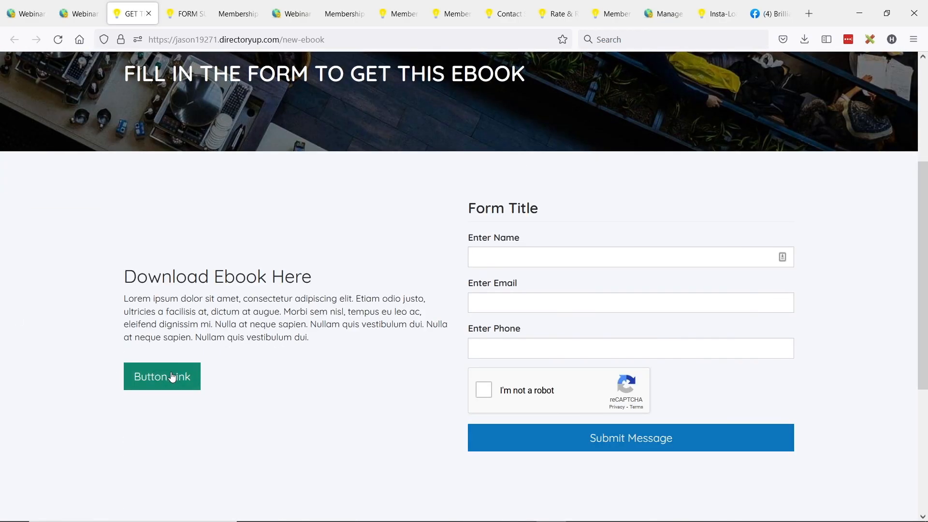
pyautogui.click(79, 5)
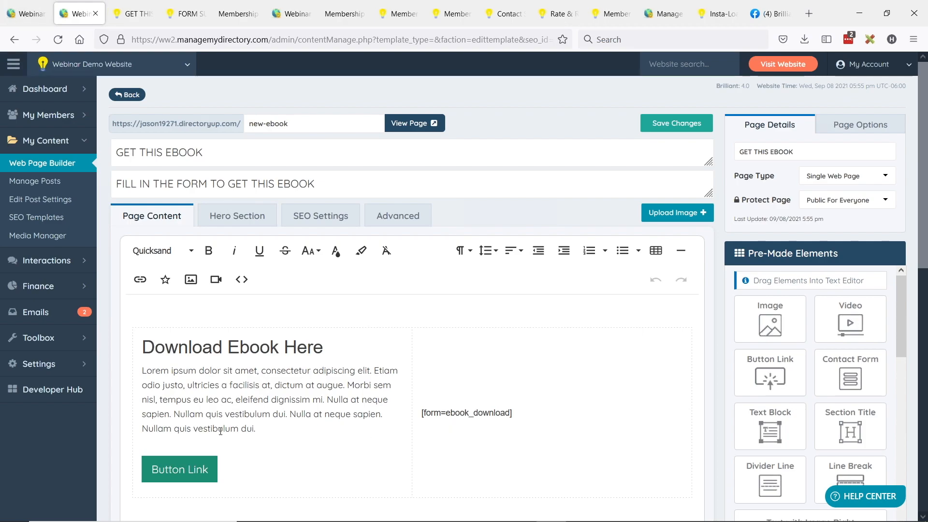
# - Unlink and delete the Button Link text, save, and reload the live page to verify
pyautogui.click(198, 466)
pyautogui.scroll(-2, 213, 459)
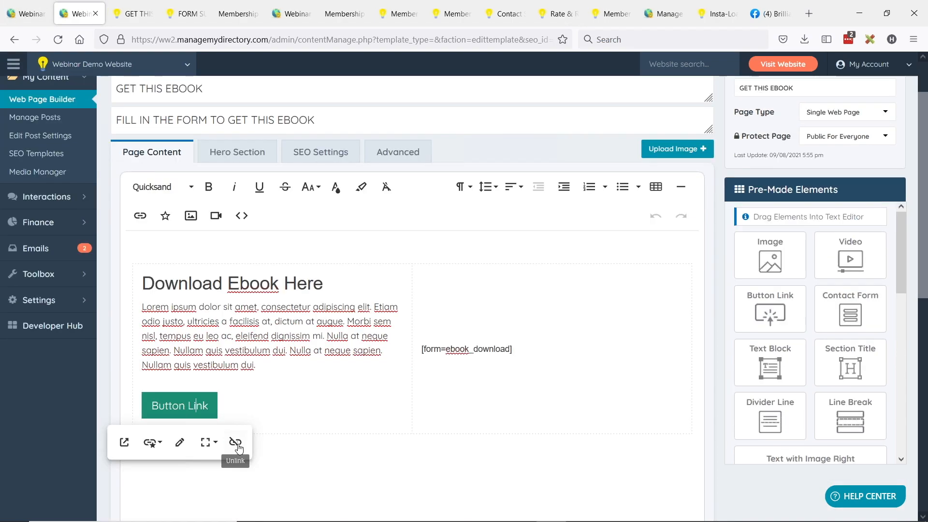
pyautogui.click(234, 443)
pyautogui.moveTo(221, 399); pyautogui.dragTo(145, 394)
pyautogui.tripleClick(171, 399)
pyautogui.press('BackSpace')
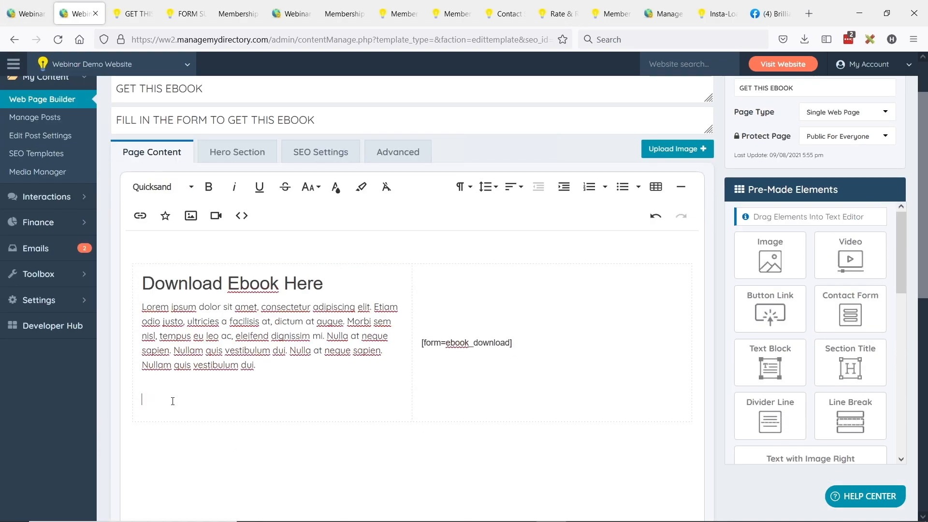
pyautogui.press('BackSpace')
pyautogui.scroll(2, 307, 236)
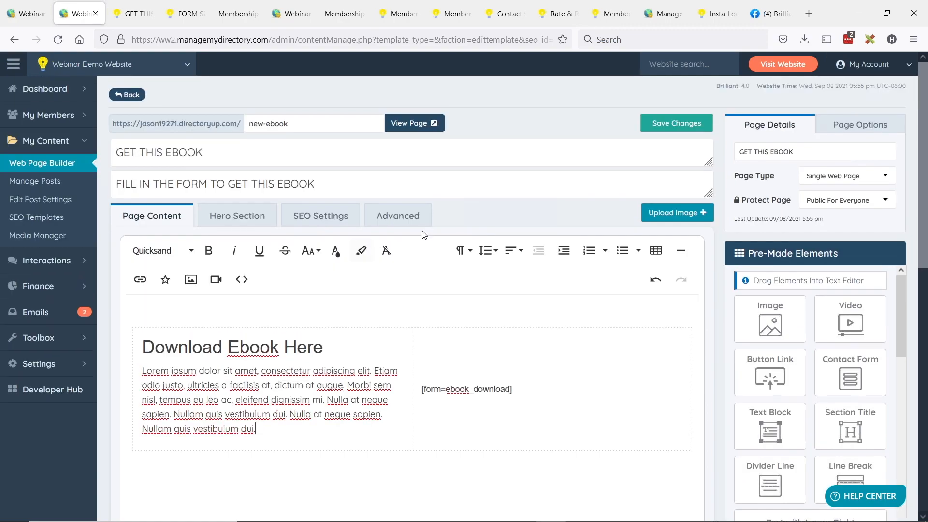
pyautogui.click(676, 122)
pyautogui.click(136, 14)
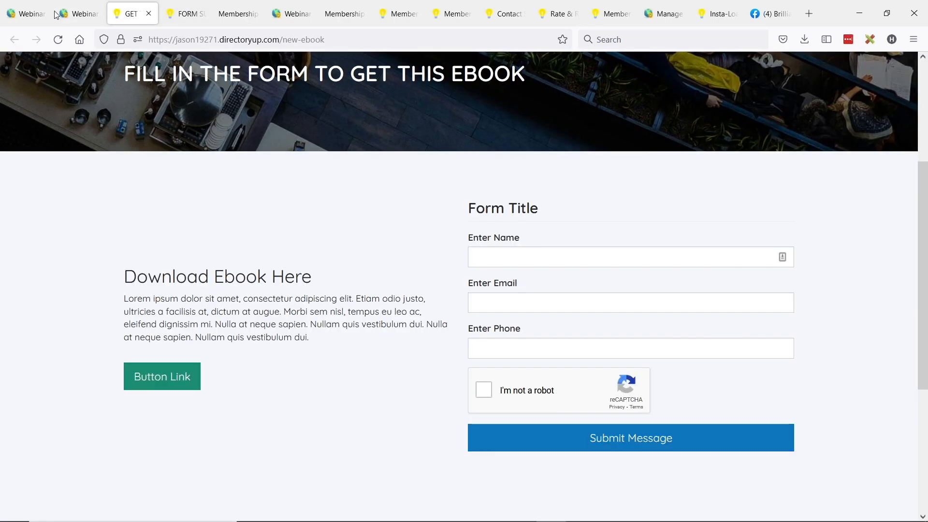
pyautogui.click(57, 40)
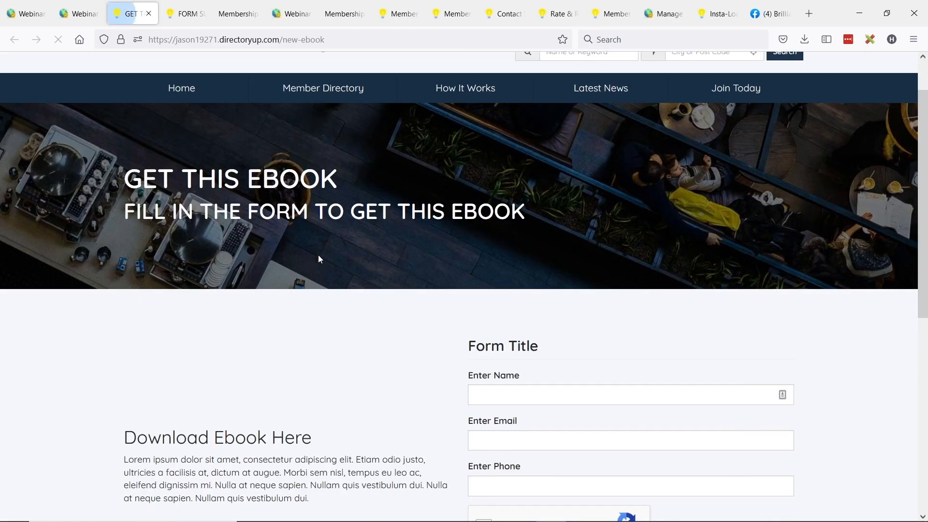
pyautogui.click(80, 14)
# - Add a new line below the description and browse to the eBooks folder to insert an image
pyautogui.scroll(-1, 282, 209)
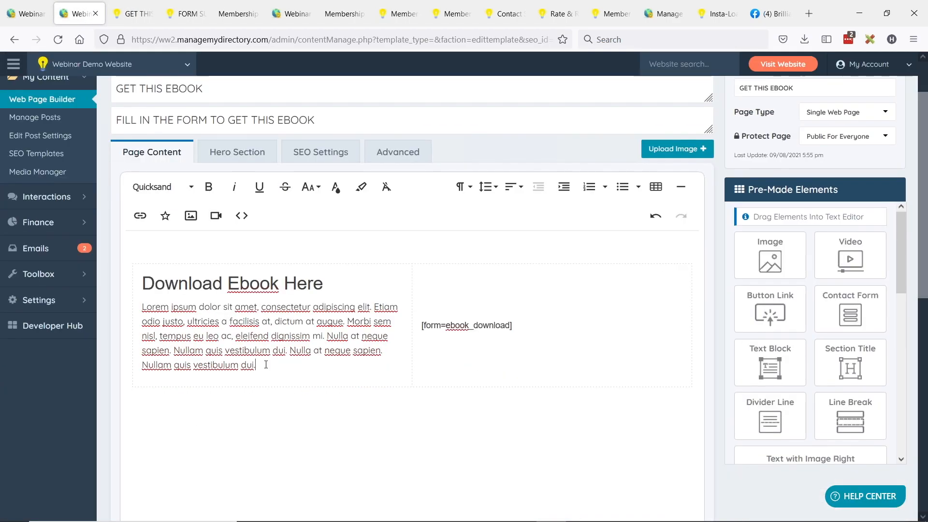
pyautogui.click(295, 363)
pyautogui.press('Return')
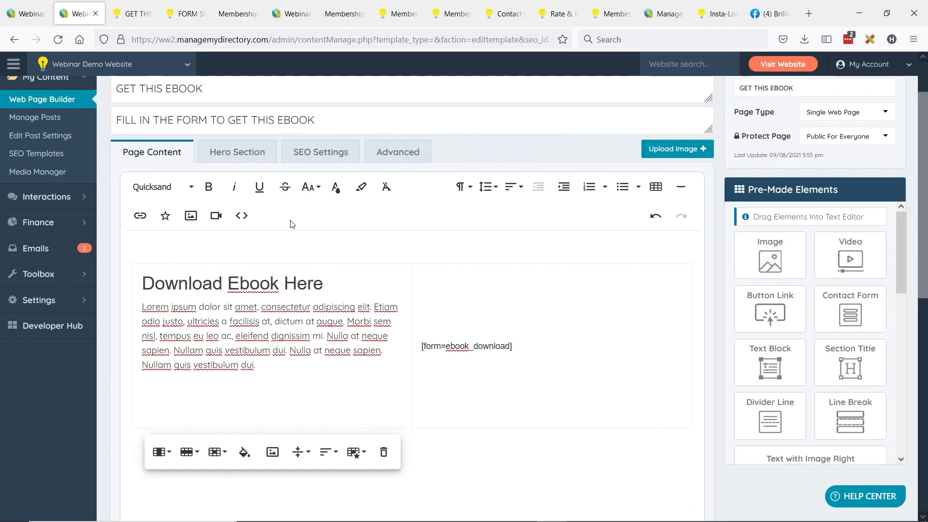
pyautogui.click(191, 217)
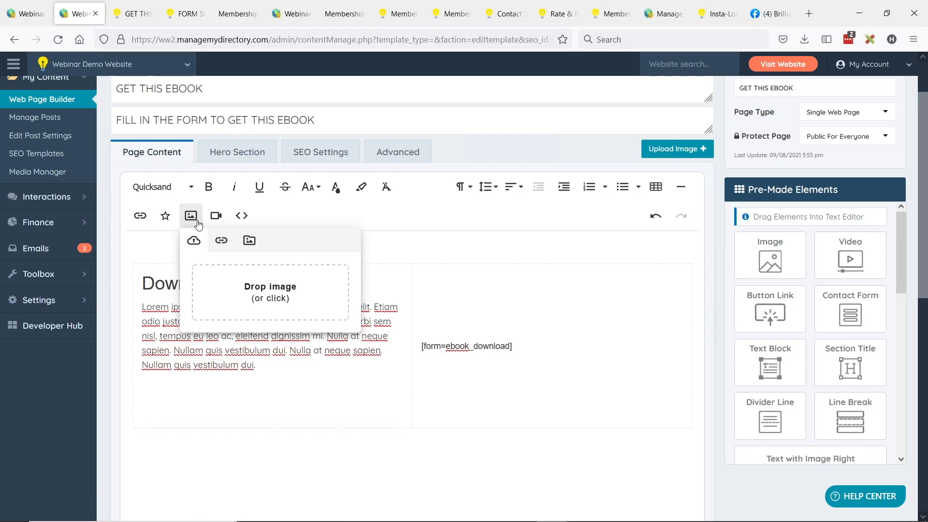
pyautogui.click(255, 293)
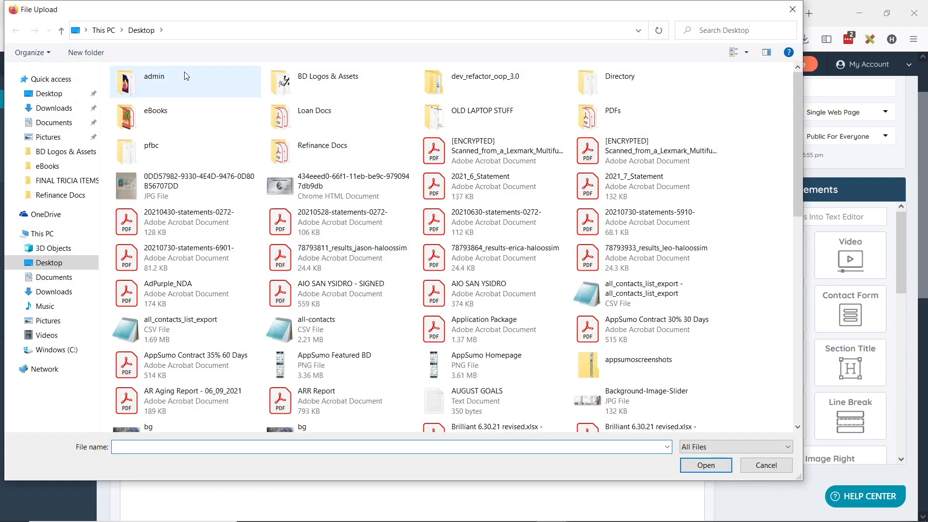
pyautogui.doubleClick(183, 116)
# - Insert the 41W3zjMs6DL ebook cover image below the description and save the page
pyautogui.doubleClick(140, 96)
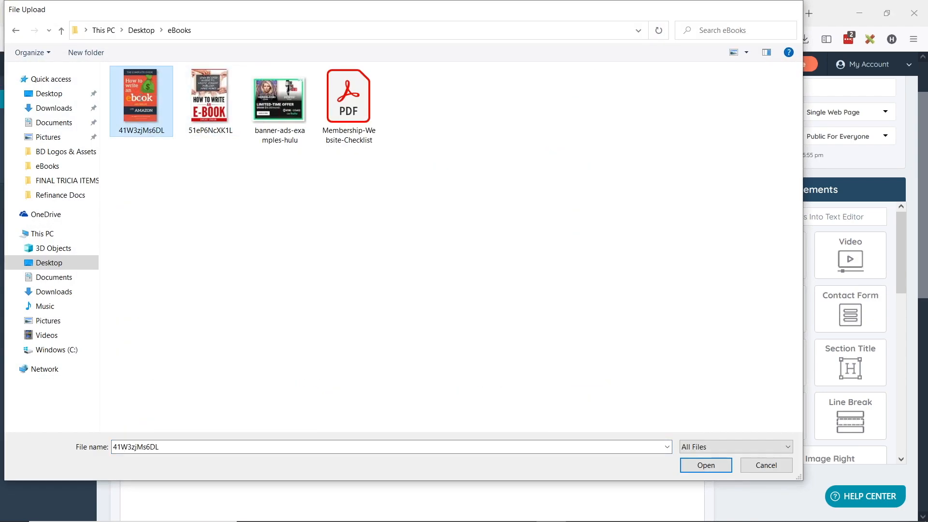
pyautogui.scroll(-3, 294, 338)
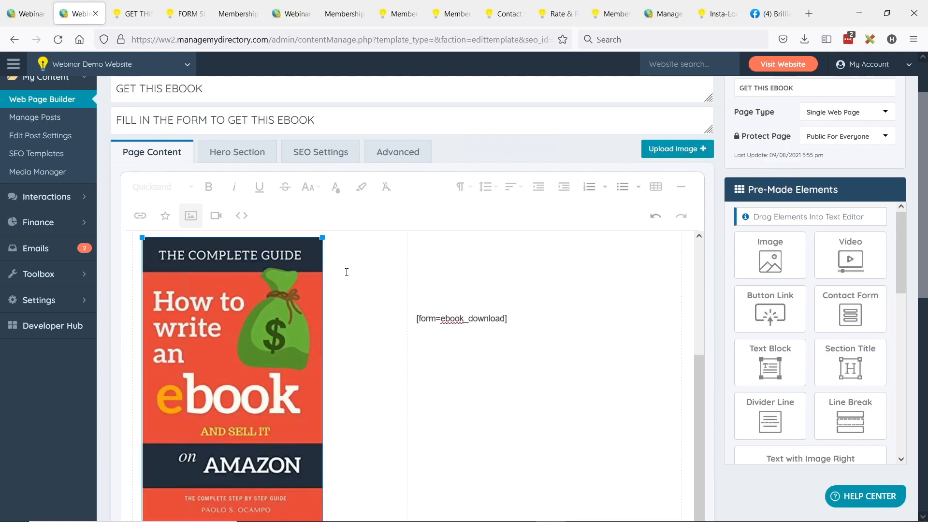
pyautogui.scroll(2, 346, 269)
pyautogui.click(276, 310)
pyautogui.scroll(-2, 276, 309)
pyautogui.scroll(3, 357, 285)
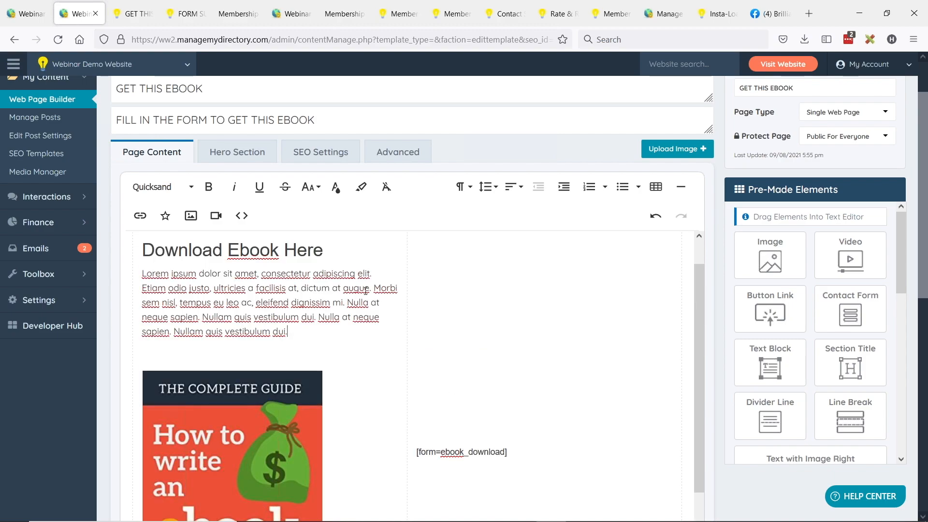
pyautogui.scroll(2, 307, 124)
pyautogui.click(677, 123)
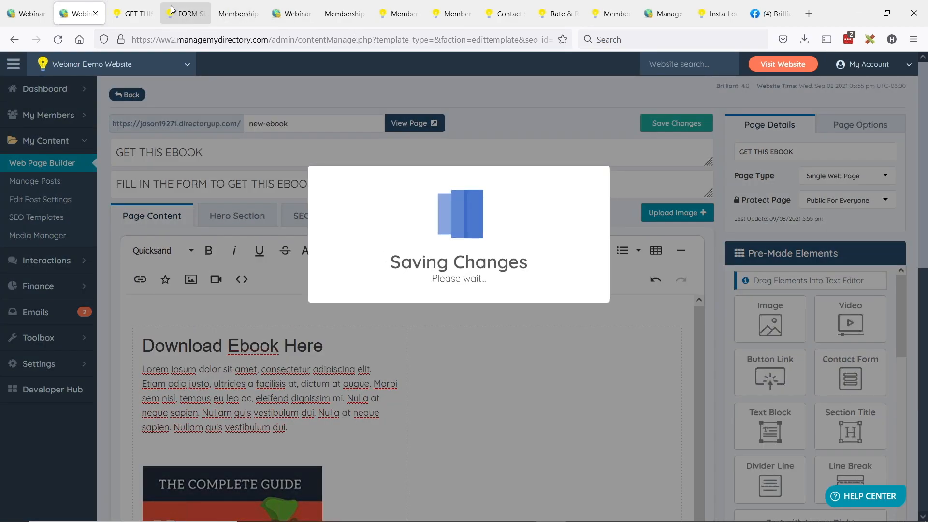
# - Reload the live new-ebook page to check the cover image and description text
pyautogui.click(130, 14)
pyautogui.press('F5')
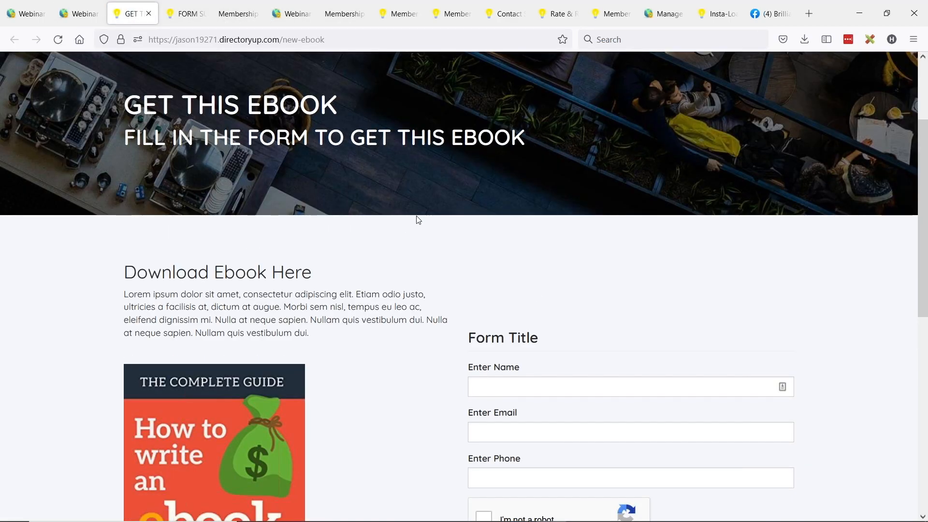
pyautogui.scroll(-4, 426, 201)
pyautogui.scroll(3, 478, 176)
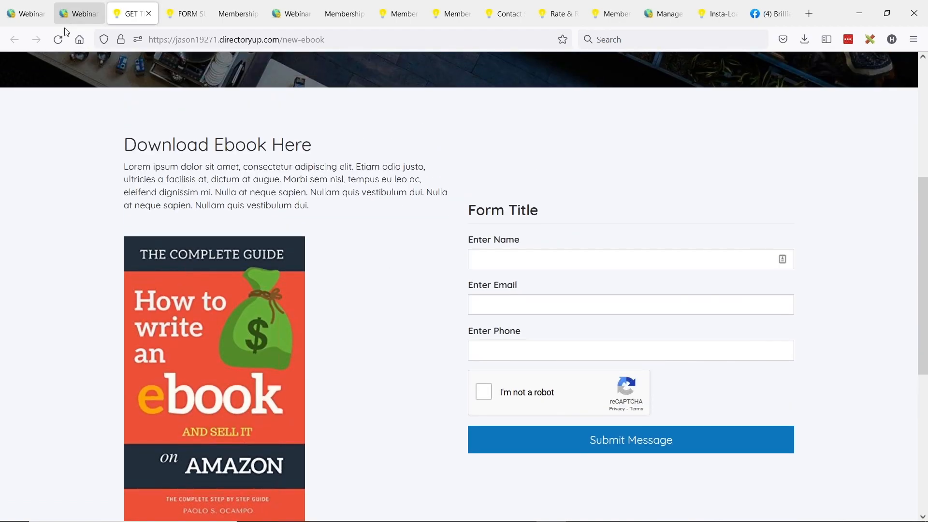
pyautogui.moveTo(171, 212); pyautogui.dragTo(333, 244)
pyautogui.click(334, 244)
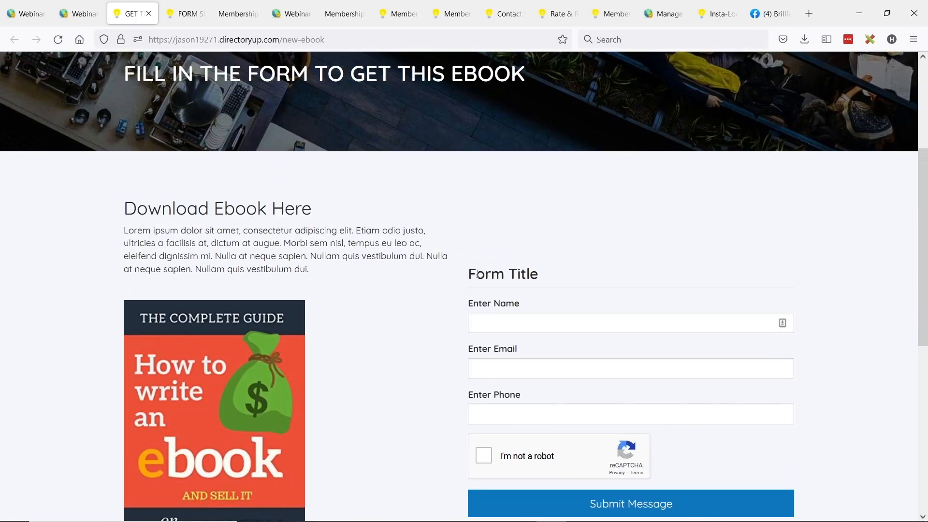
pyautogui.moveTo(149, 211); pyautogui.dragTo(240, 245)
pyautogui.moveTo(311, 256); pyautogui.dragTo(312, 268)
pyautogui.click(338, 259)
pyautogui.click(80, 14)
pyautogui.scroll(-3, 254, 231)
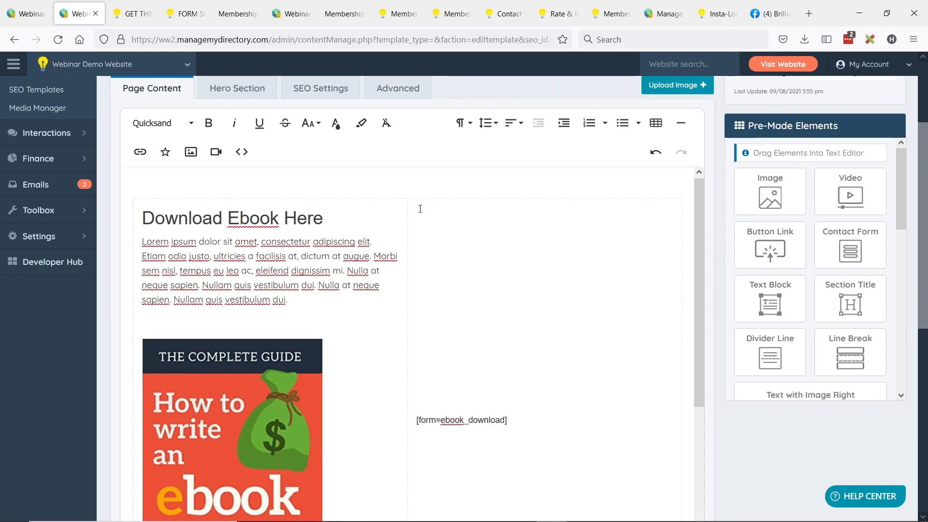
# - Set vertical alignment to Top for both the form cell and the cover image cell
pyautogui.scroll(-3, 386, 357)
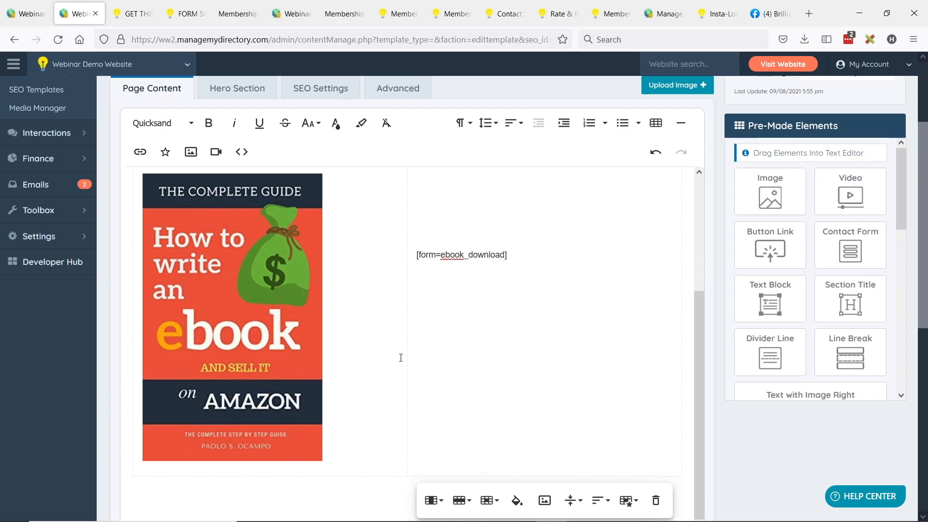
pyautogui.scroll(3, 415, 217)
pyautogui.scroll(-2, 392, 278)
pyautogui.scroll(-5, 392, 278)
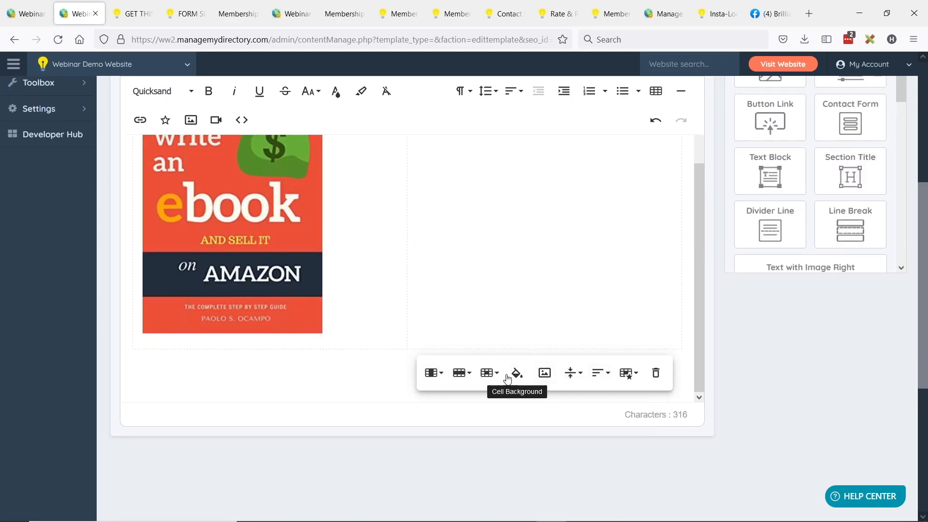
pyautogui.click(579, 377)
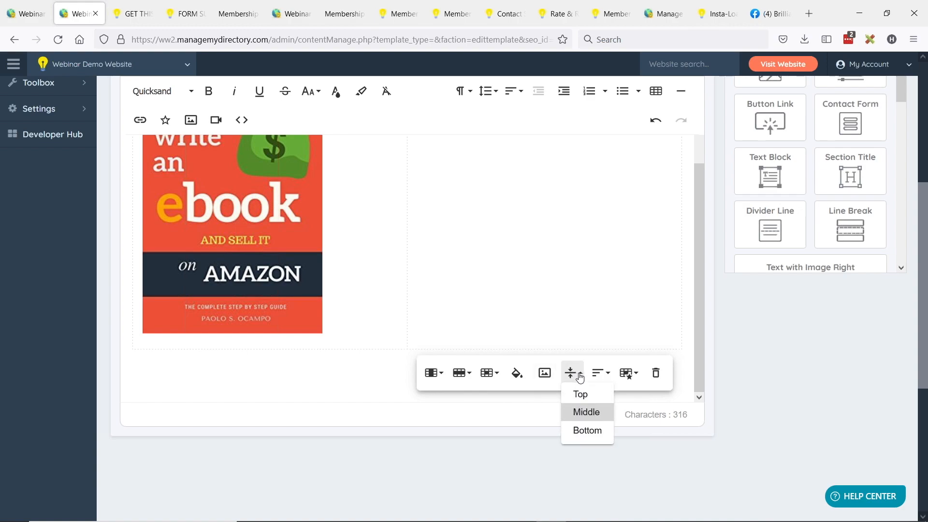
pyautogui.click(582, 398)
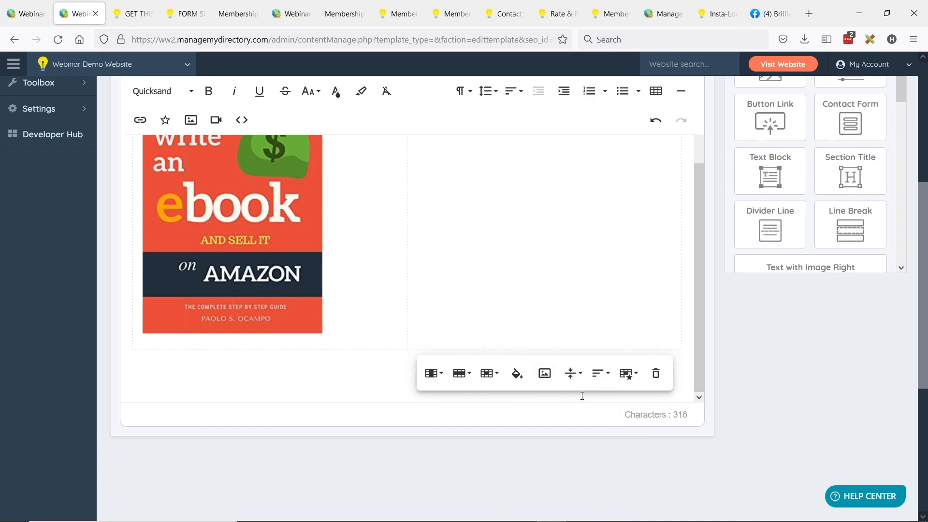
pyautogui.click(381, 340)
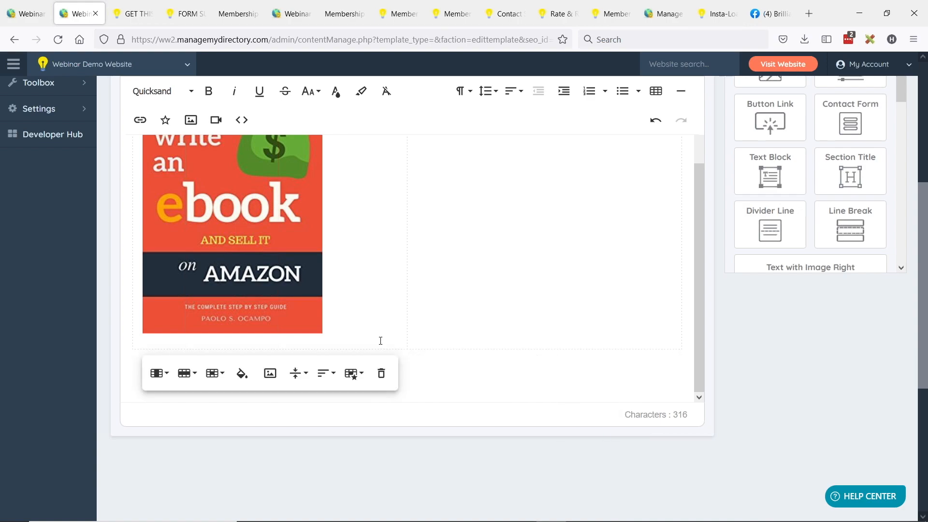
pyautogui.click(298, 379)
pyautogui.click(305, 394)
# - Open the live new-ebook page in a new browser tab
pyautogui.scroll(4, 425, 309)
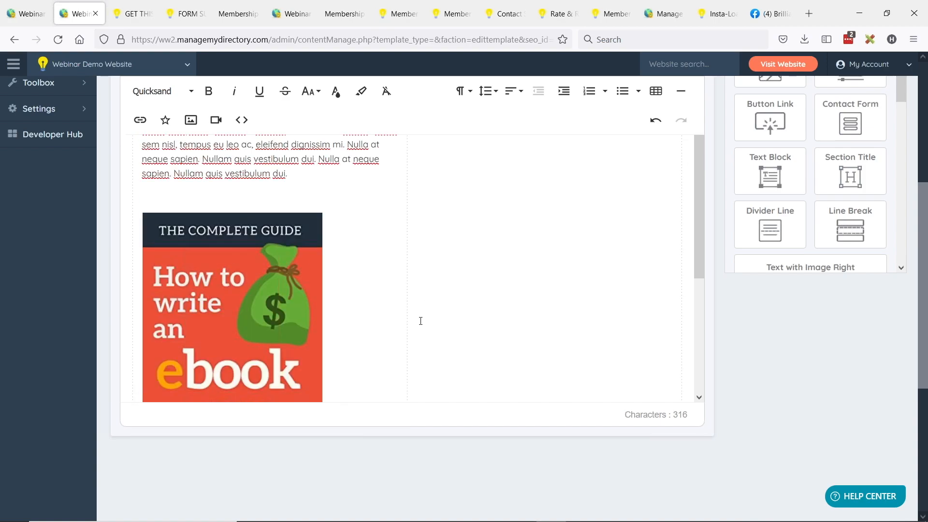
pyautogui.scroll(3, 438, 241)
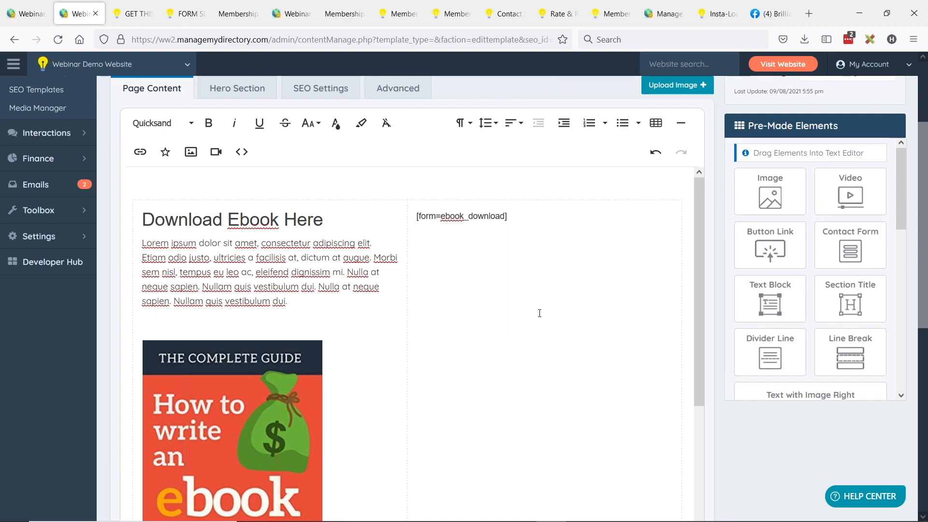
pyautogui.scroll(3, 541, 299)
pyautogui.click(407, 122)
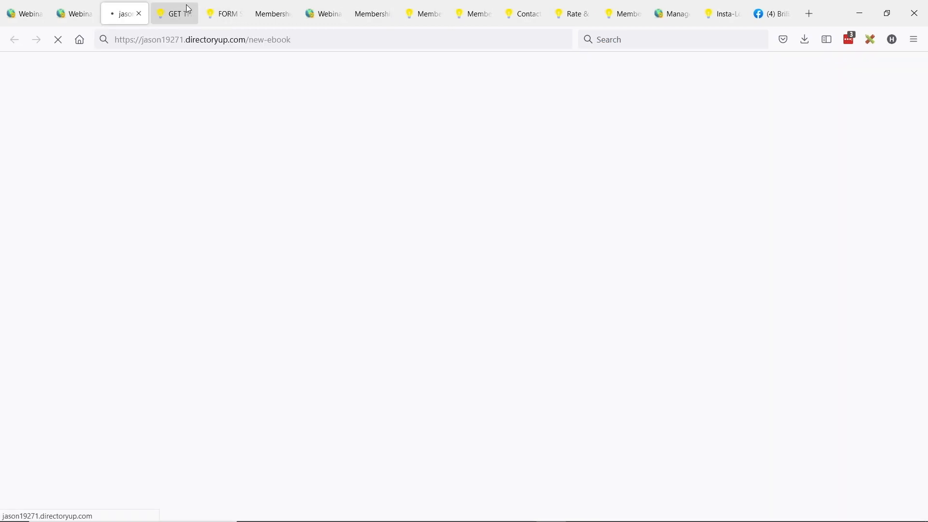
# - Save the alignment changes and reload the live new-ebook page to reach the form
pyautogui.hotkey('ctrl', 'pageup')
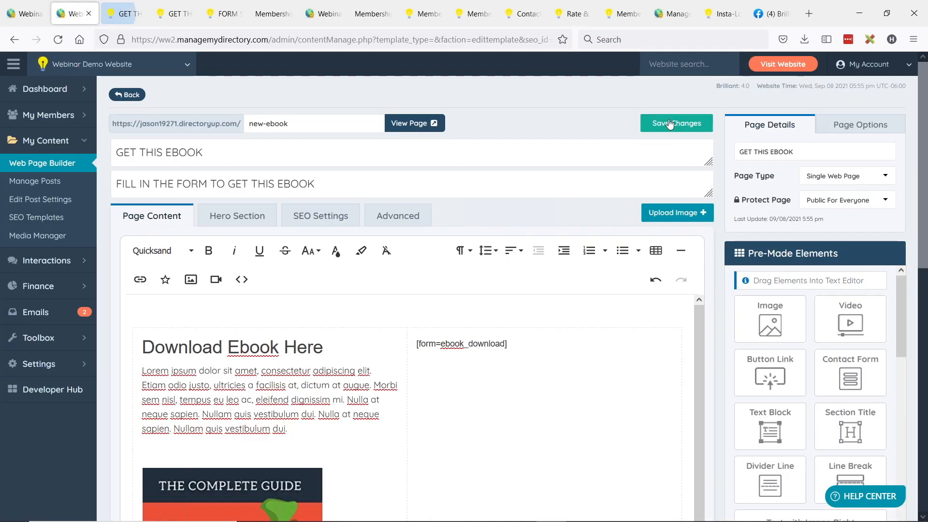
pyautogui.click(670, 124)
pyautogui.hotkey('ctrl', 'pagedown')
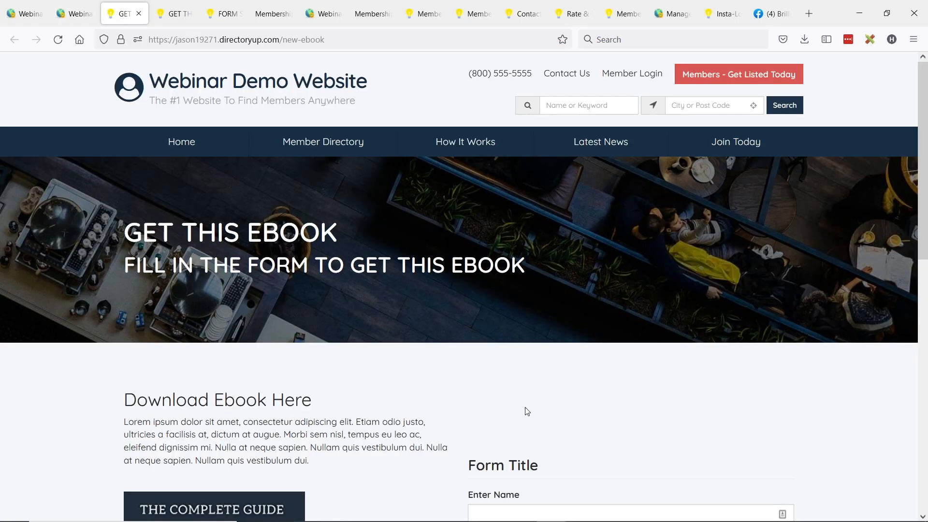
pyautogui.scroll(-5, 502, 357)
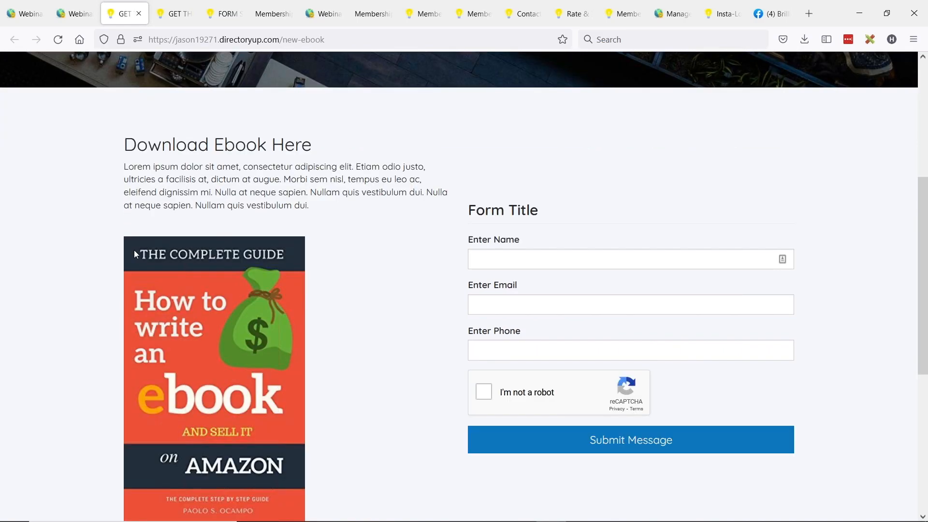
pyautogui.scroll(-3, 233, 327)
pyautogui.scroll(5, 240, 245)
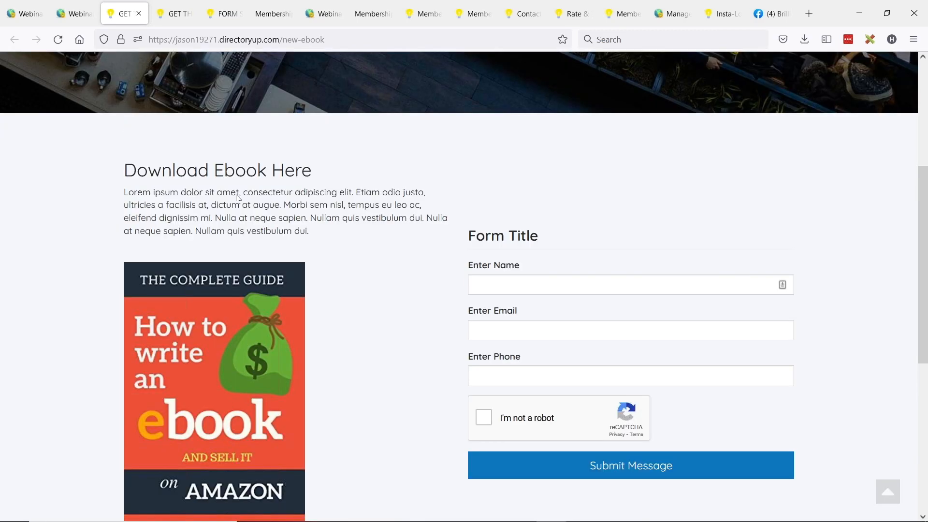
pyautogui.click(58, 39)
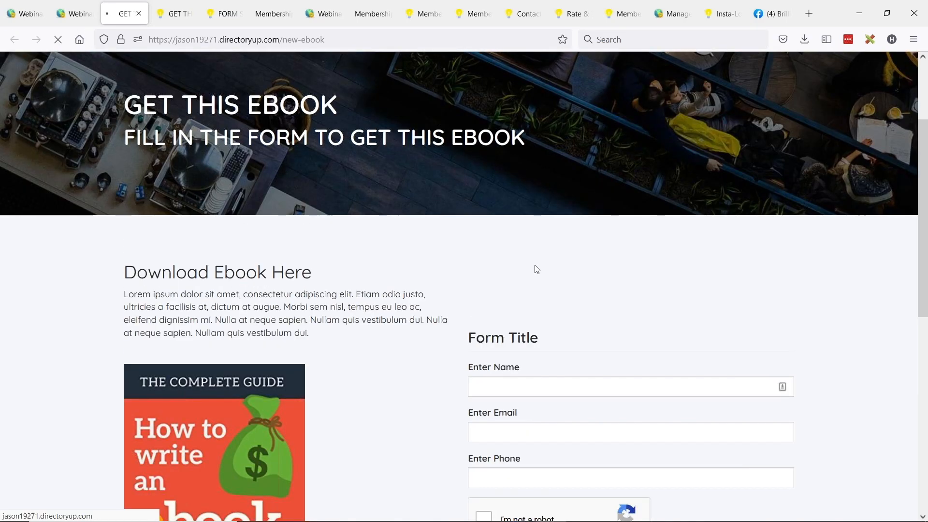
pyautogui.scroll(-2, 472, 287)
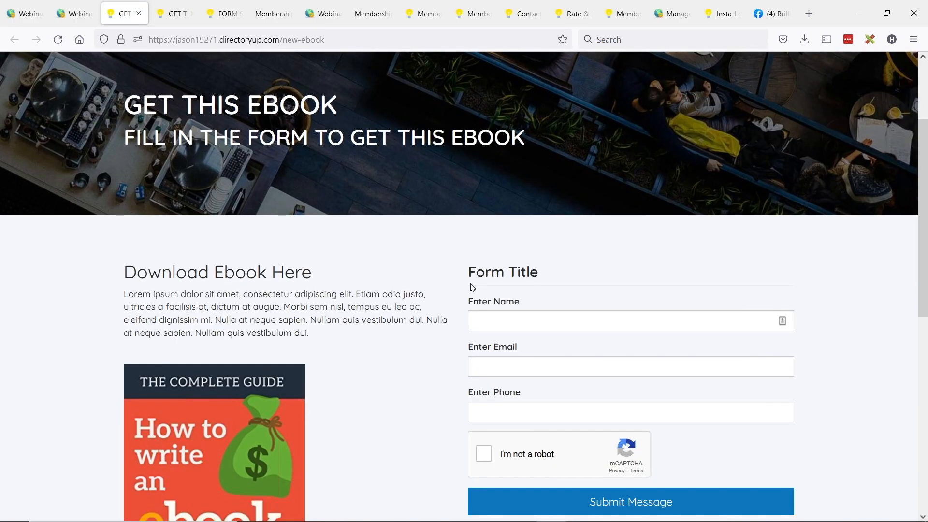
pyautogui.scroll(-2, 534, 315)
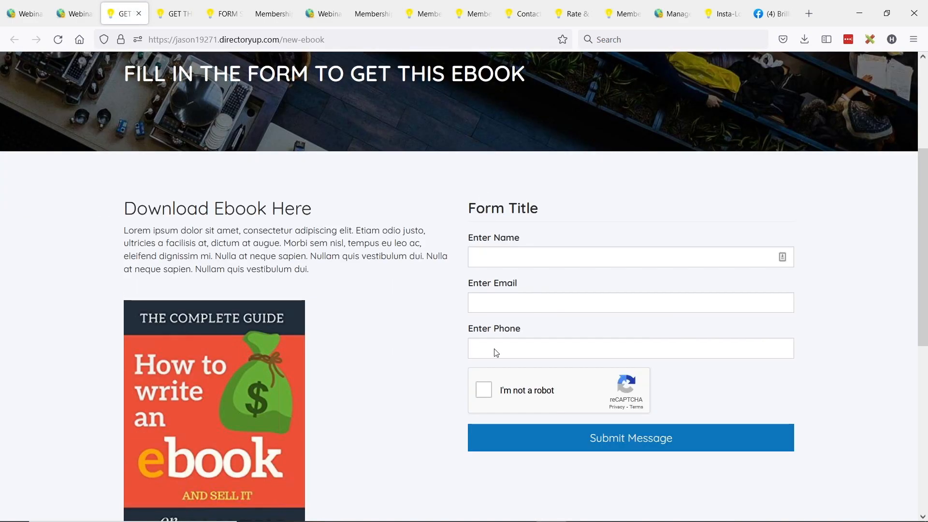
# - Fill in a test name, email and phone, pass the robot check, and submit the form
pyautogui.write('Jason')
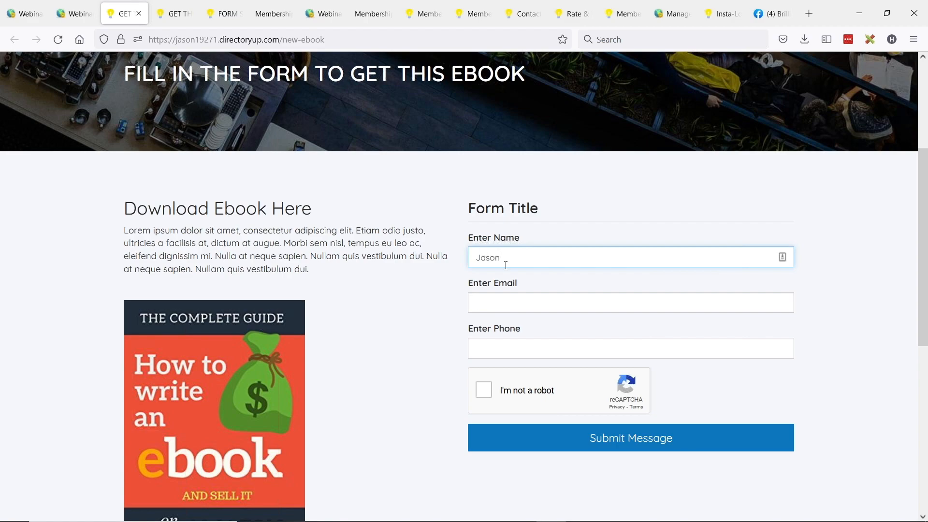
pyautogui.press('Tab')
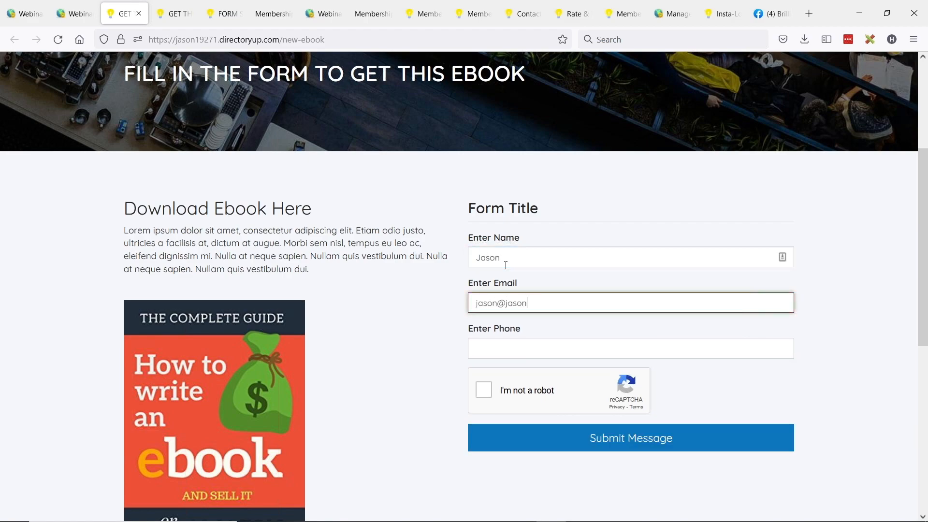
pyautogui.click(481, 350)
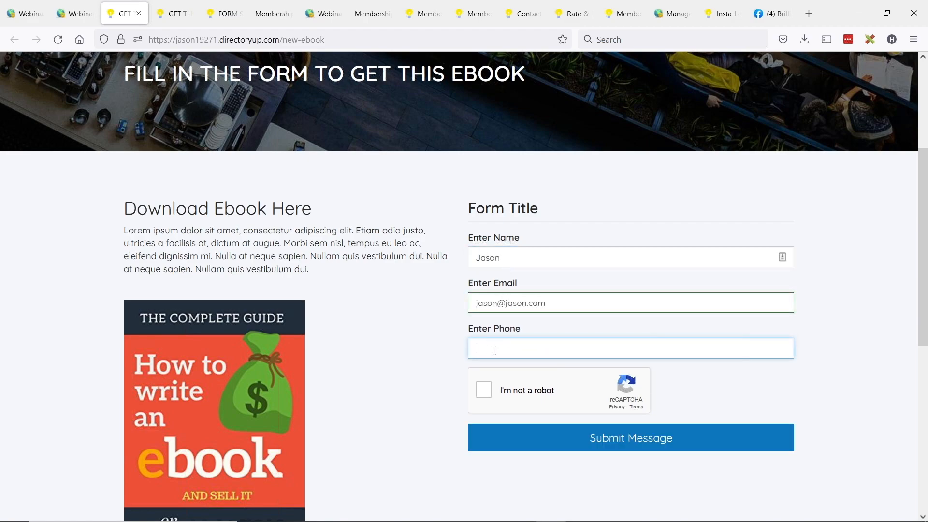
pyautogui.write('310-555-5555')
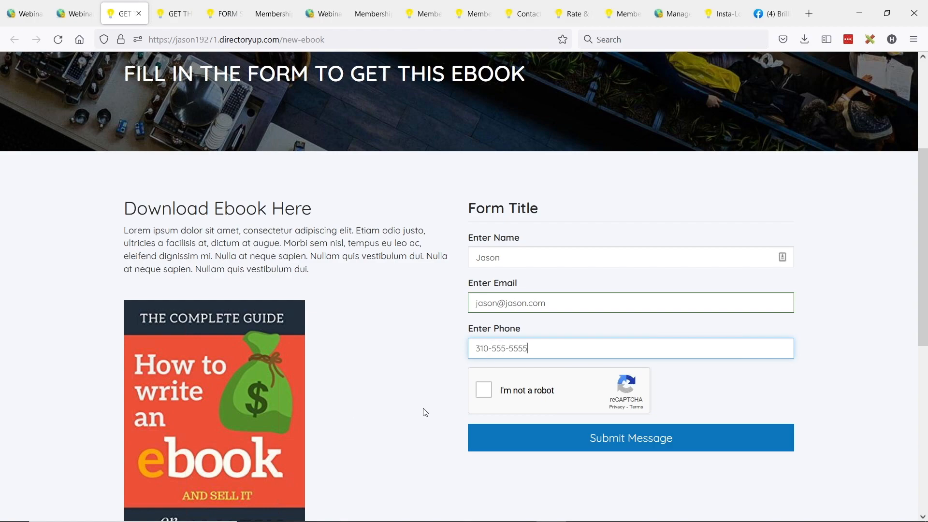
pyautogui.click(483, 390)
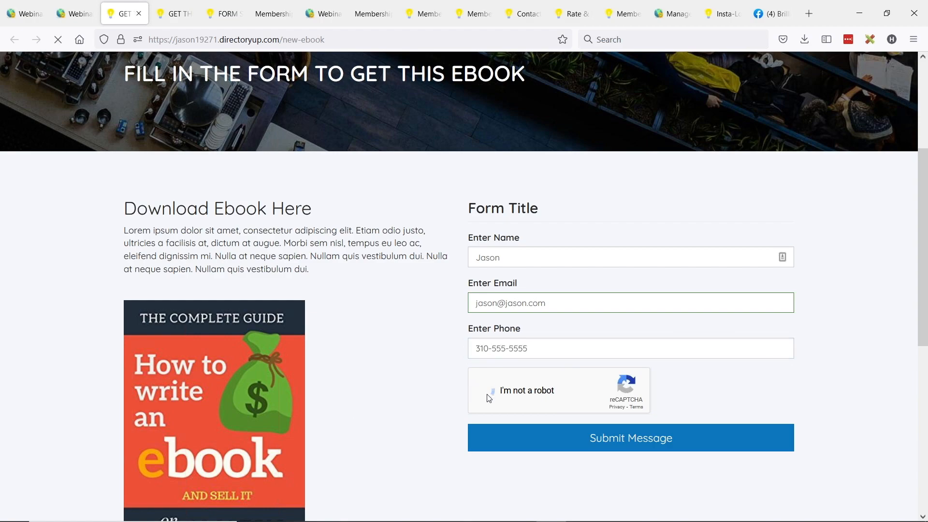
pyautogui.click(631, 443)
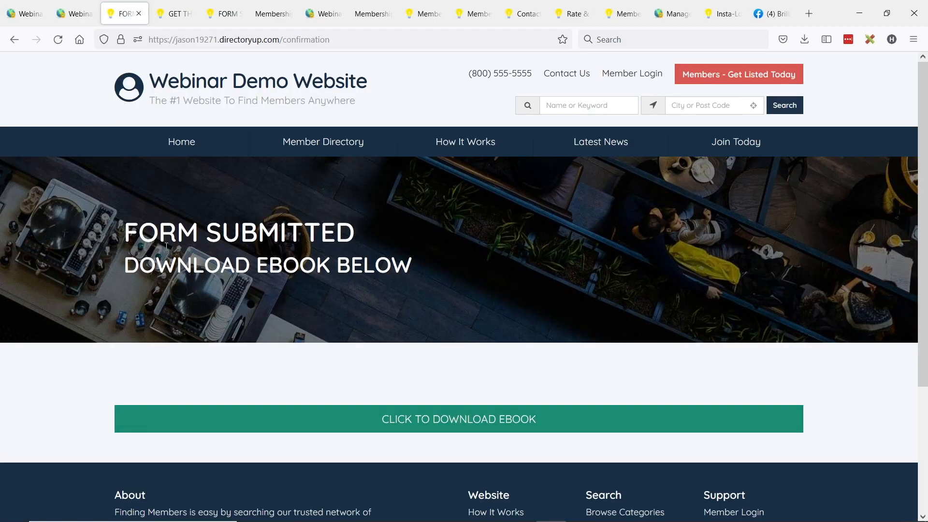
# - Review the confirmation heading, then return to the admin Web Page Builder list and scroll to top
pyautogui.moveTo(132, 230); pyautogui.dragTo(377, 264)
pyautogui.click(362, 263)
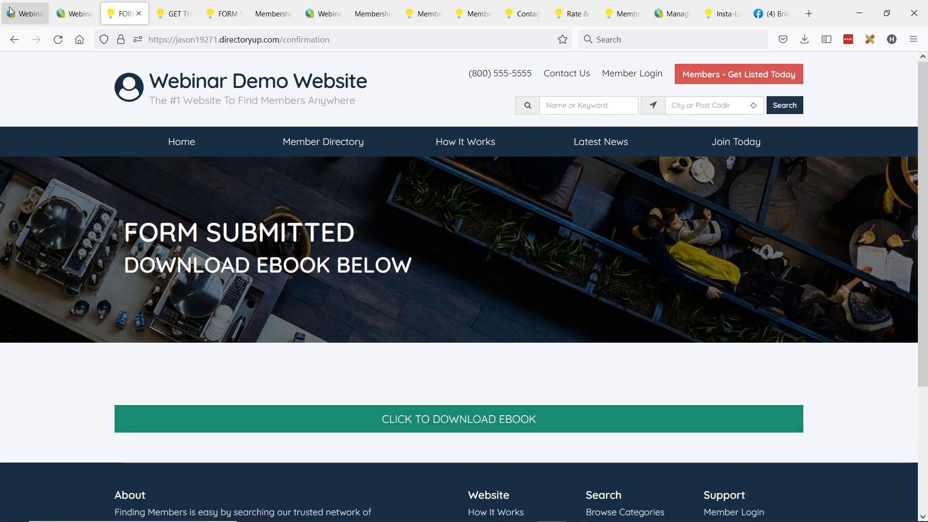
pyautogui.click(23, 13)
pyautogui.scroll(7, 228, 347)
pyautogui.scroll(3, 228, 346)
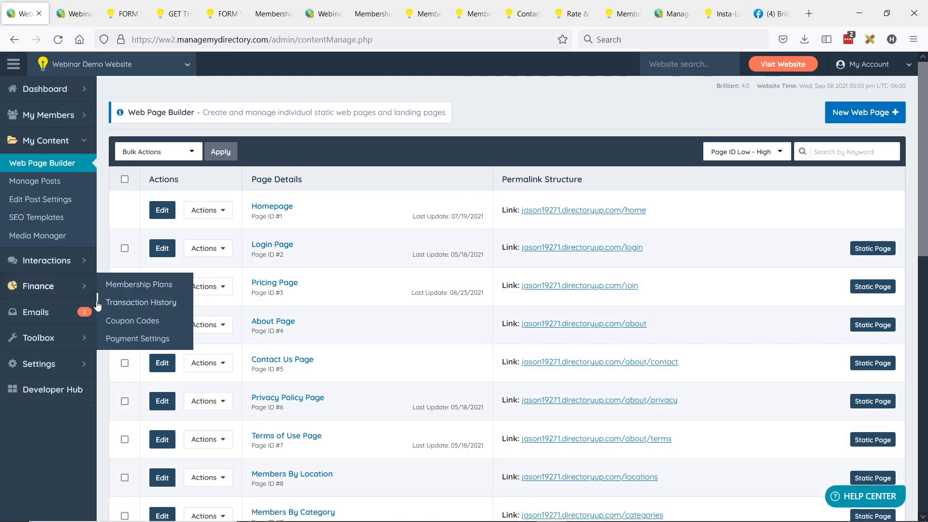
# - Open Emails > Forms Inbox and view the full details of ebook_download inquiry #4
pyautogui.click(82, 312)
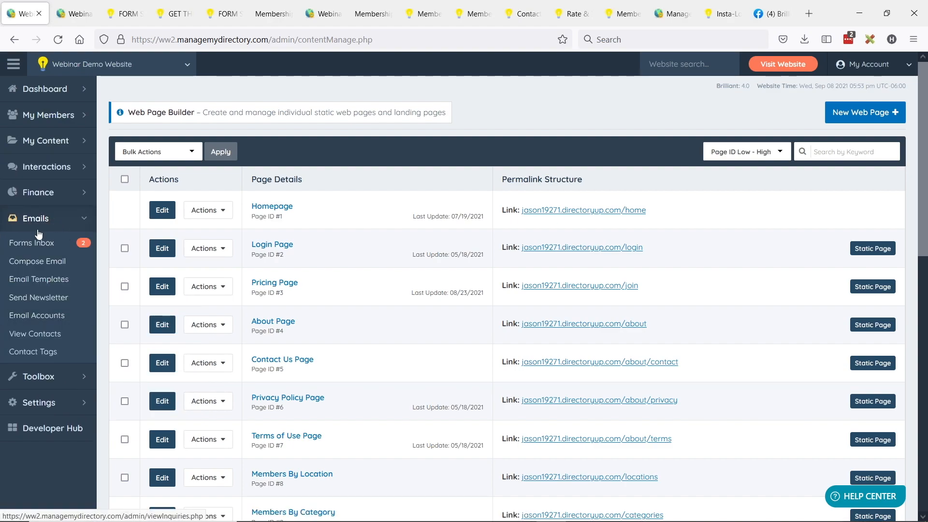
pyautogui.click(39, 247)
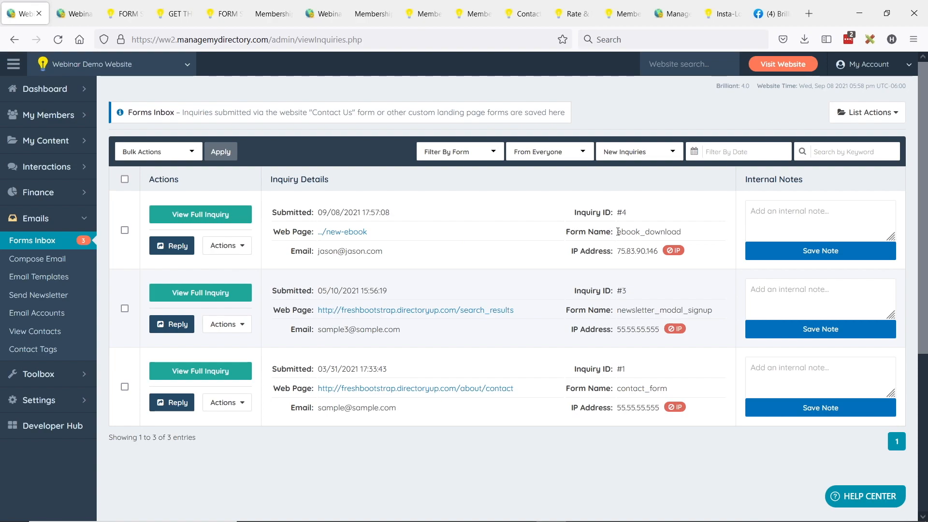
pyautogui.moveTo(618, 232); pyautogui.dragTo(682, 232)
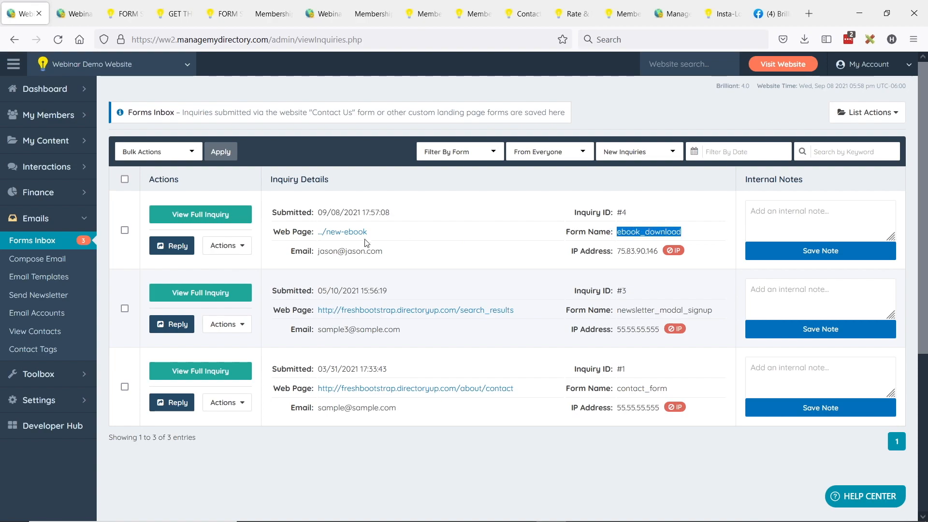
pyautogui.moveTo(317, 251); pyautogui.dragTo(385, 255)
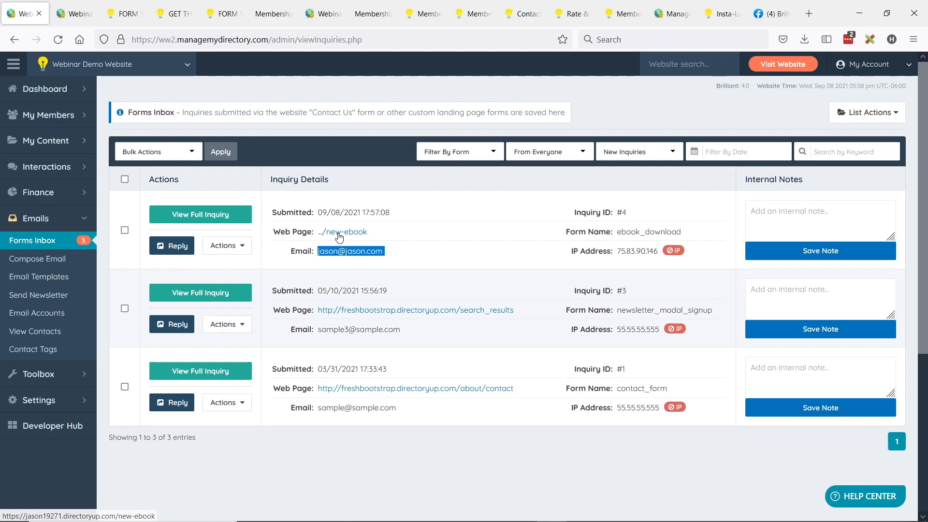
pyautogui.click(187, 213)
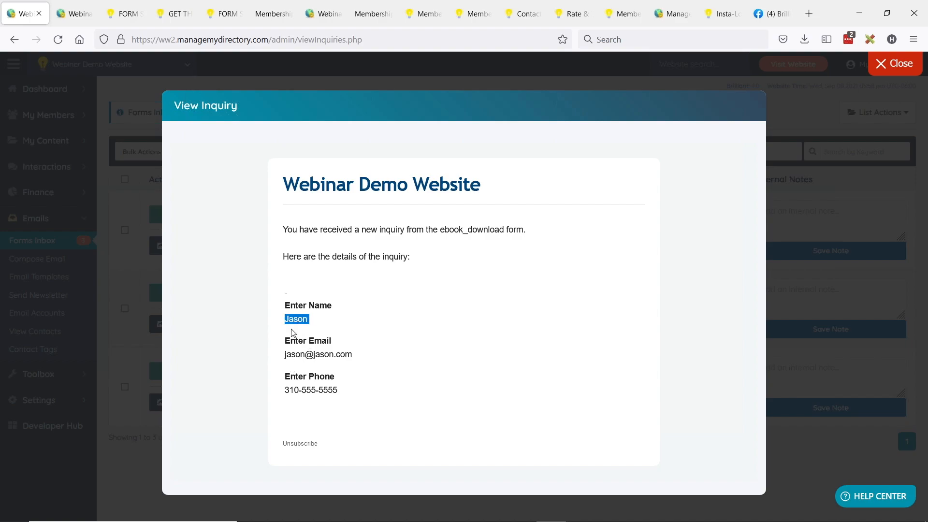
# - Highlight the submitted email and phone values in inquiry #4, then close the details popup
pyautogui.moveTo(285, 352); pyautogui.dragTo(379, 353)
pyautogui.moveTo(287, 390); pyautogui.dragTo(388, 387)
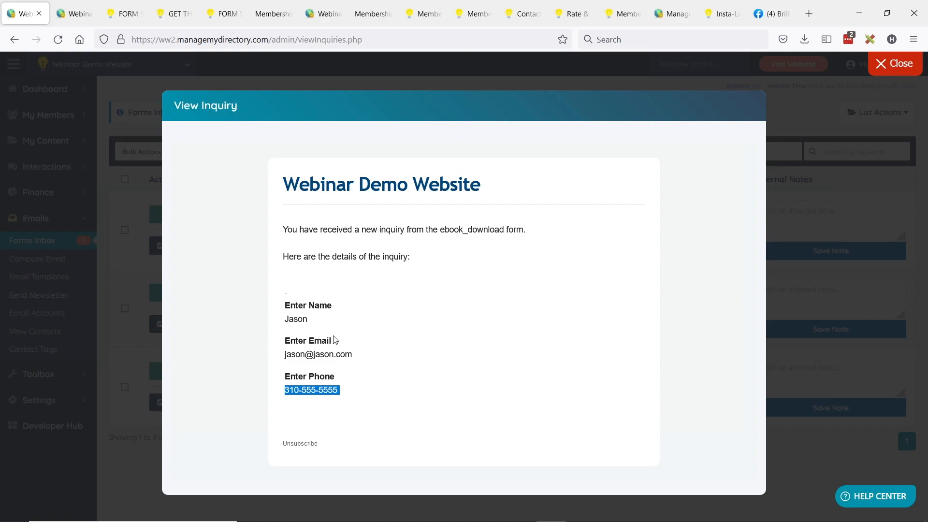
pyautogui.click(885, 64)
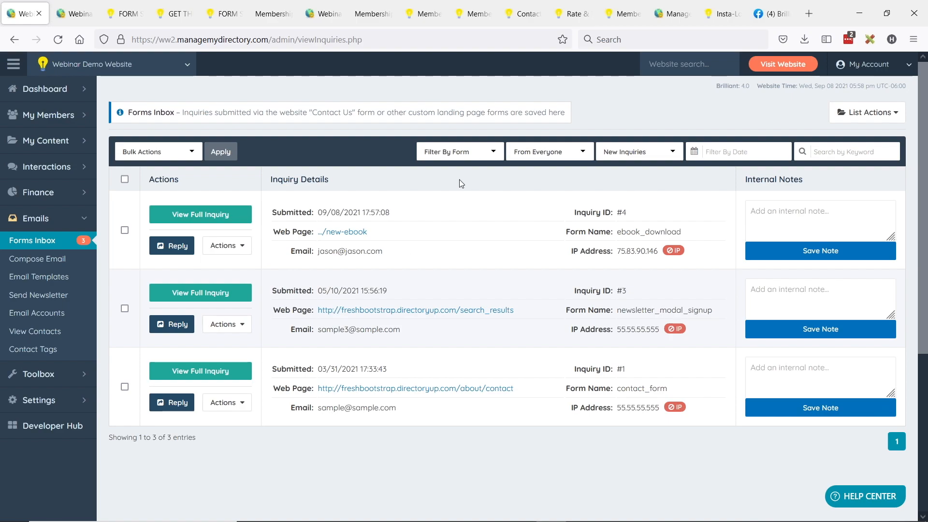
# - Filter the Forms Inbox to Ebook Download submissions, then switch back to the Google Slides checklist
pyautogui.click(481, 155)
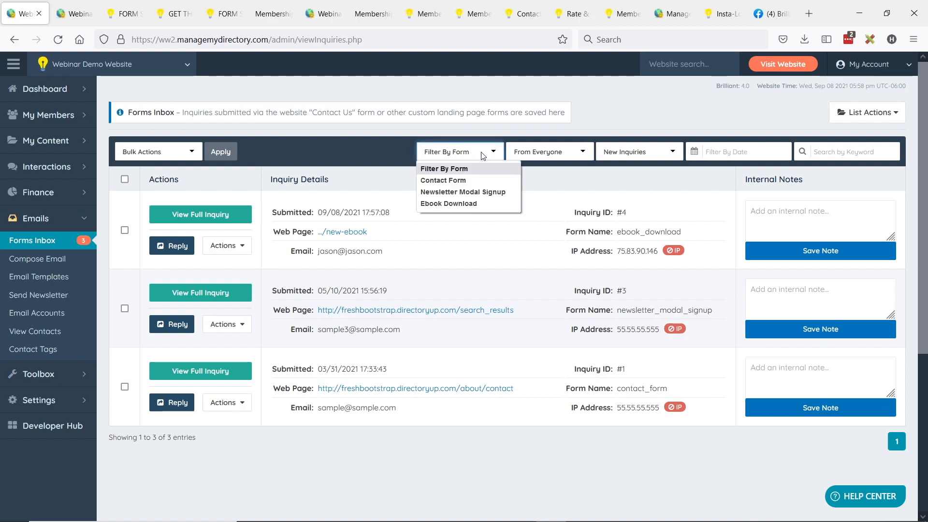
pyautogui.click(449, 204)
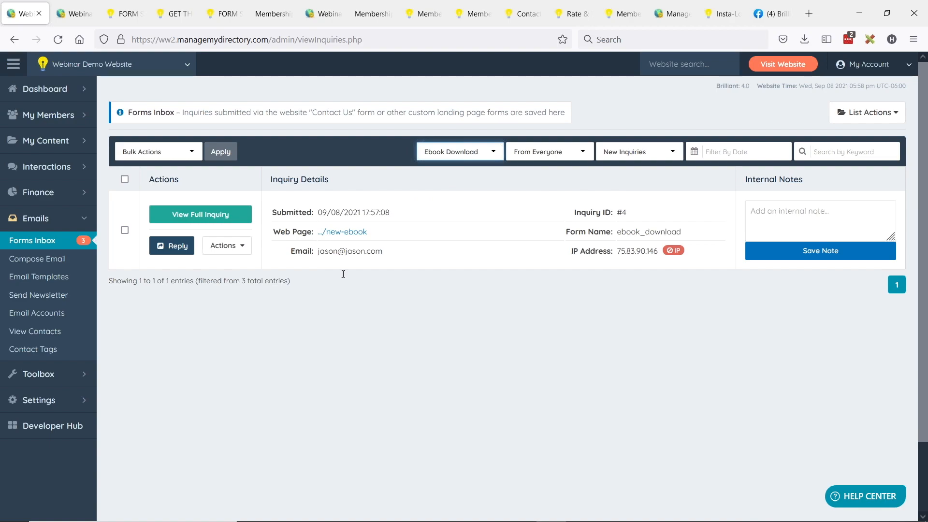
pyautogui.click(858, 115)
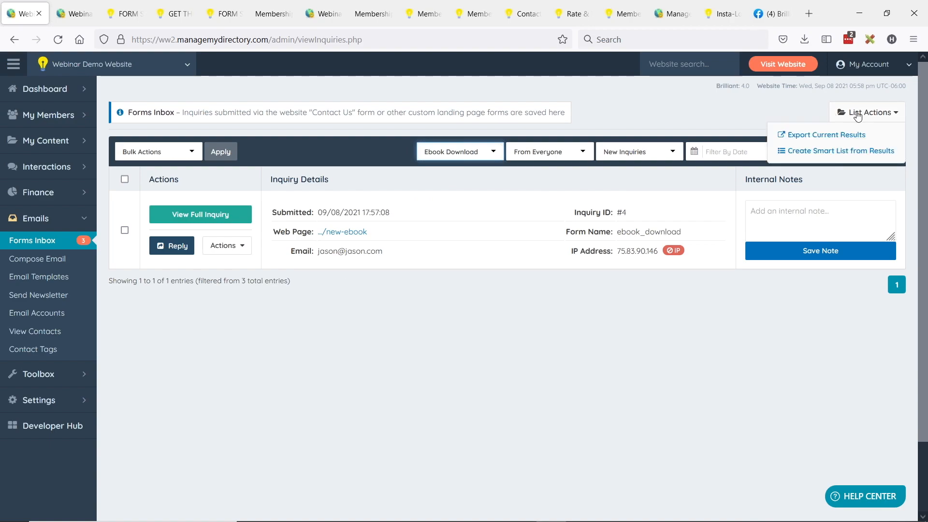
pyautogui.click(849, 138)
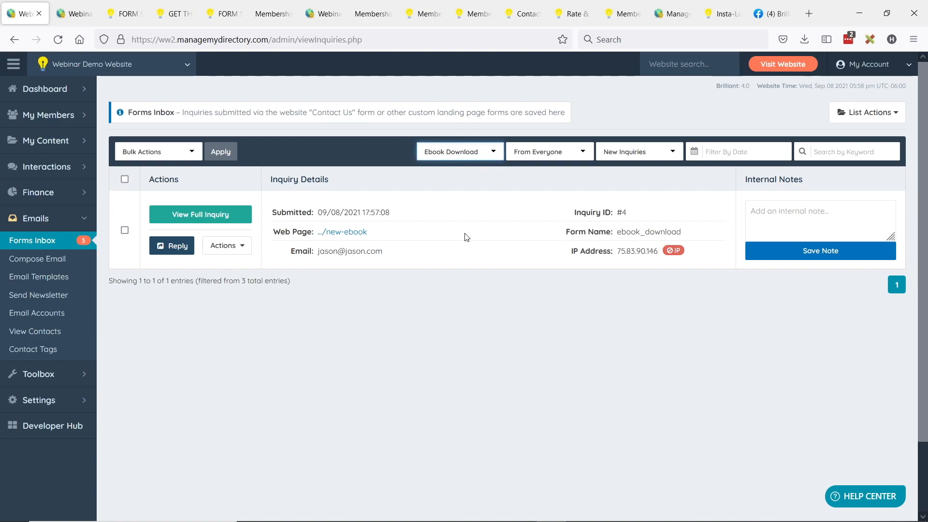
pyautogui.hotkey('alt', 'Tab')
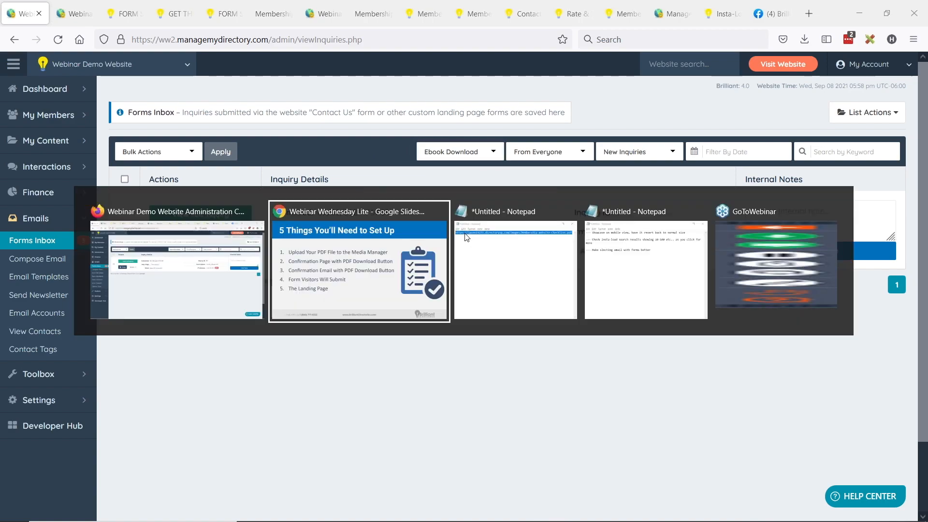